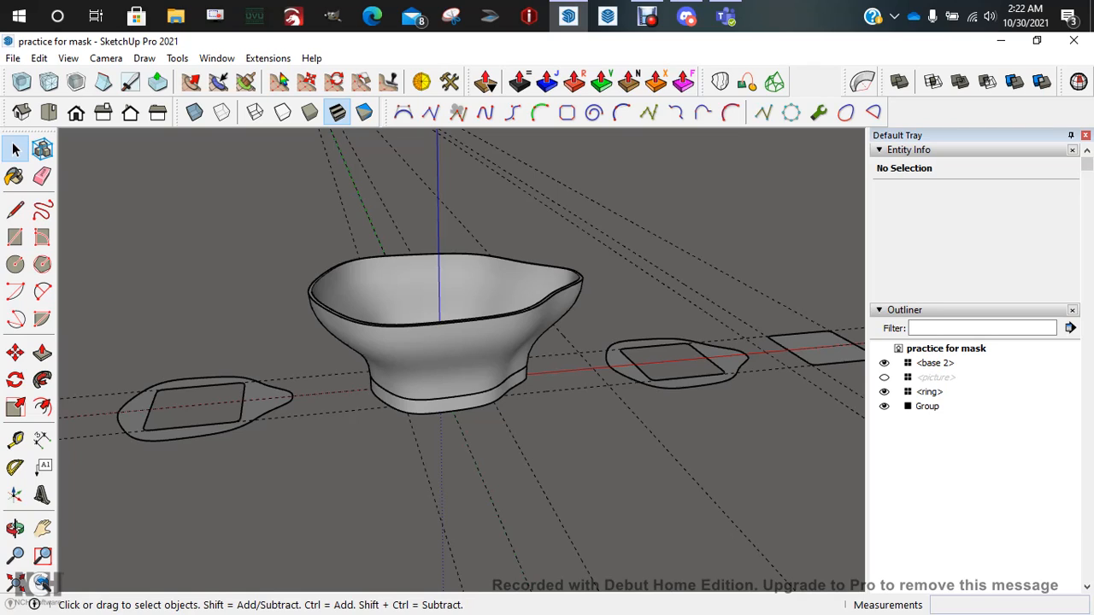
Orbit below the bowl and select its group to check it is solid
middle_click_drag(462, 367, 440, 330)
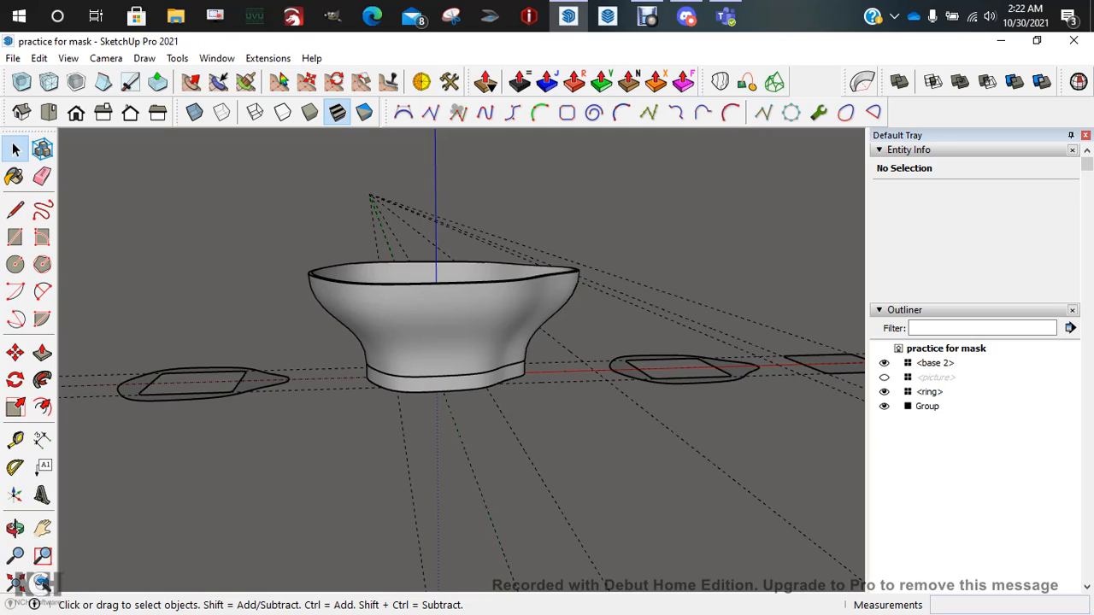
left_click(445, 329)
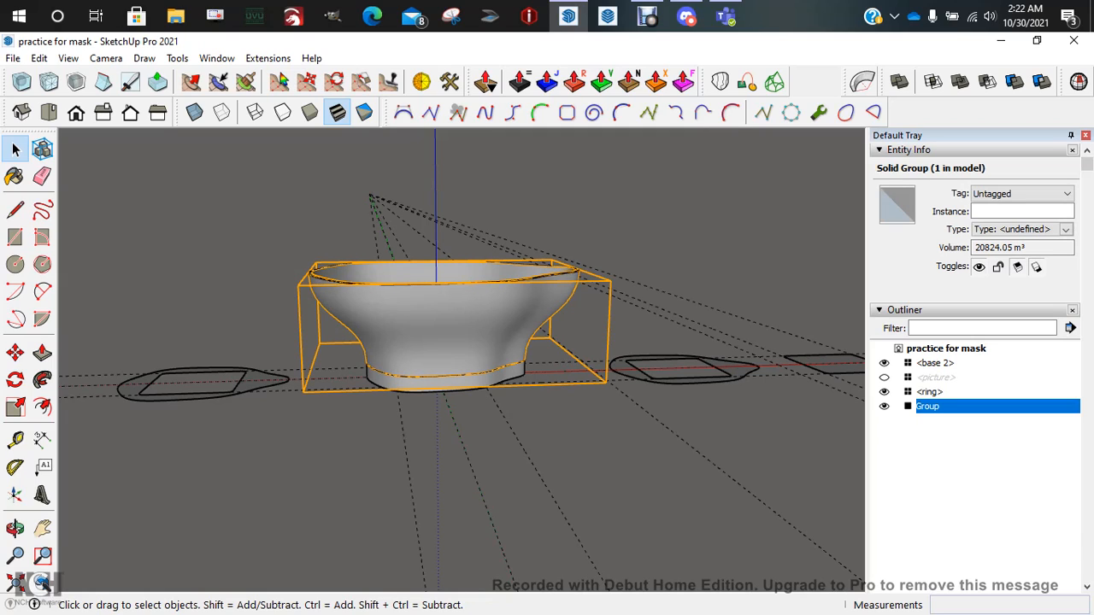
left_click(547, 462)
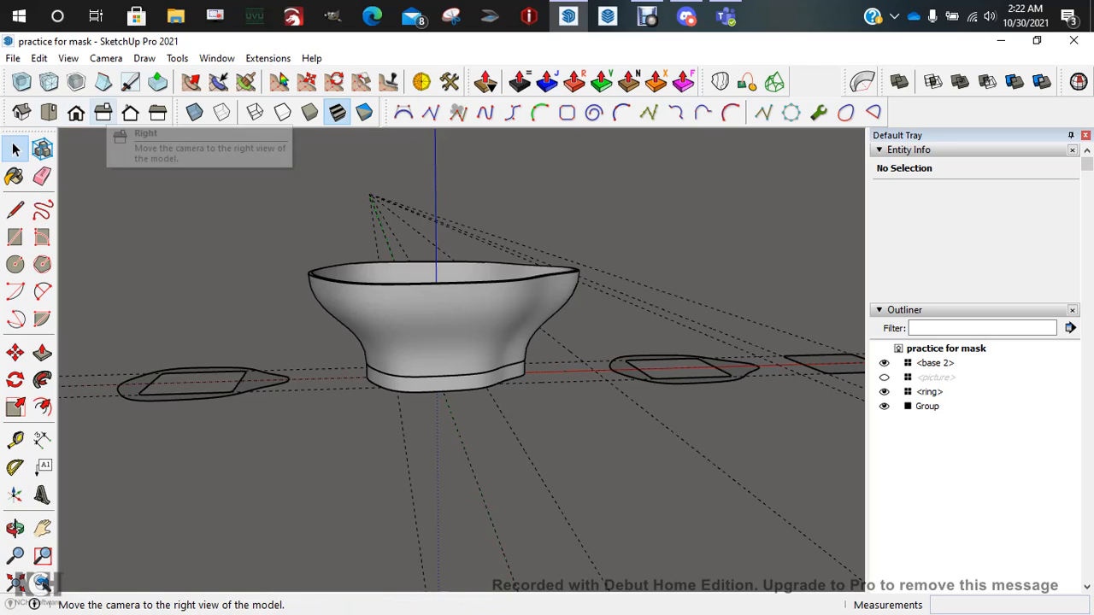
Cycle the standard views through Right, Back, Left, Back and finally Front
left_click(103, 114)
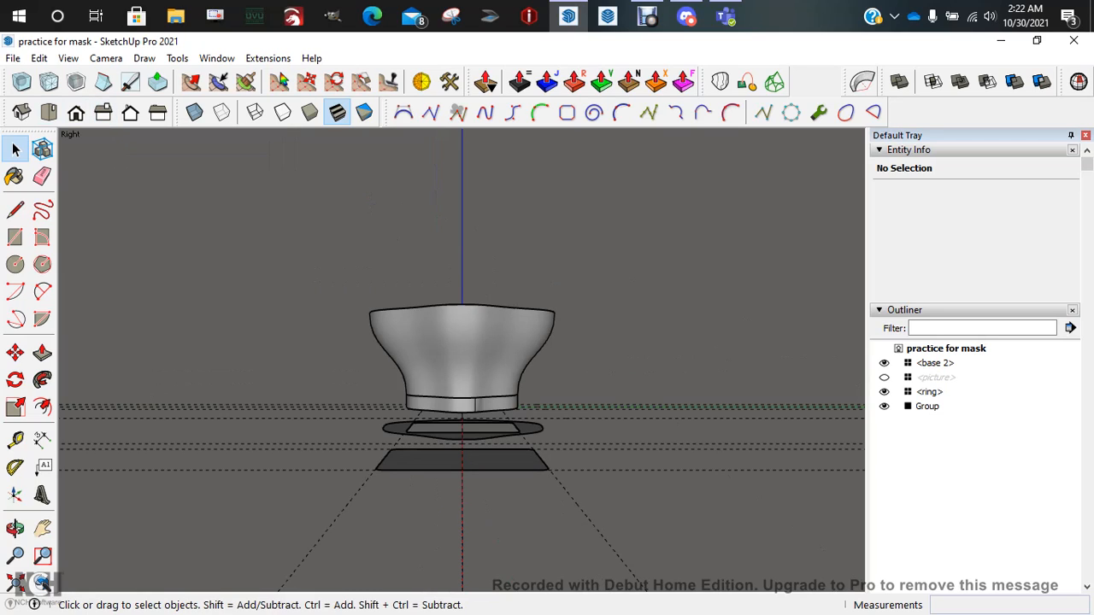
left_click(130, 114)
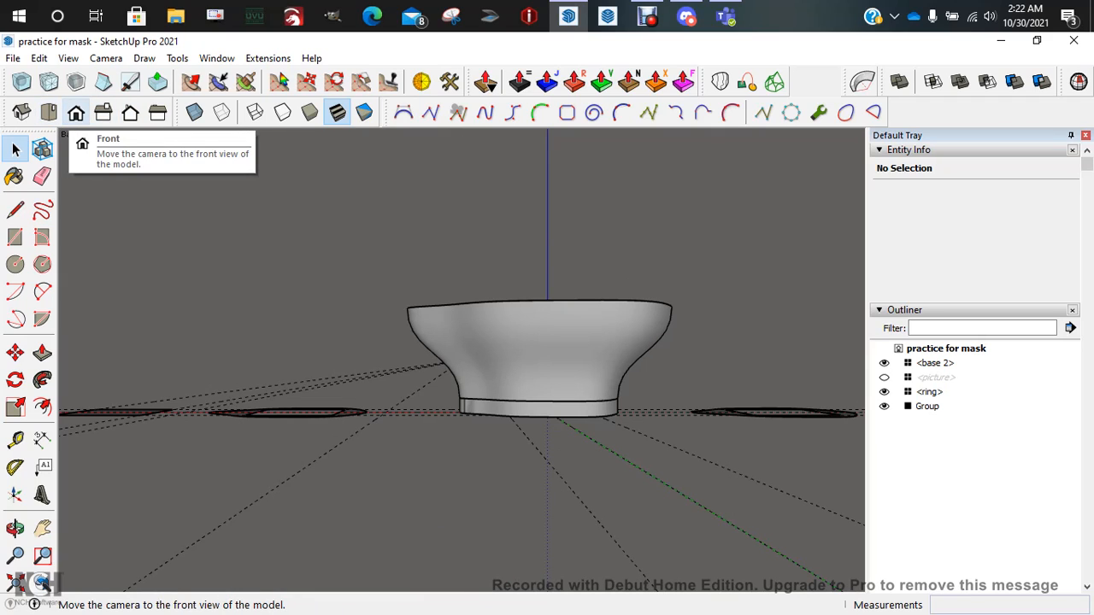
left_click(157, 114)
left_click(130, 113)
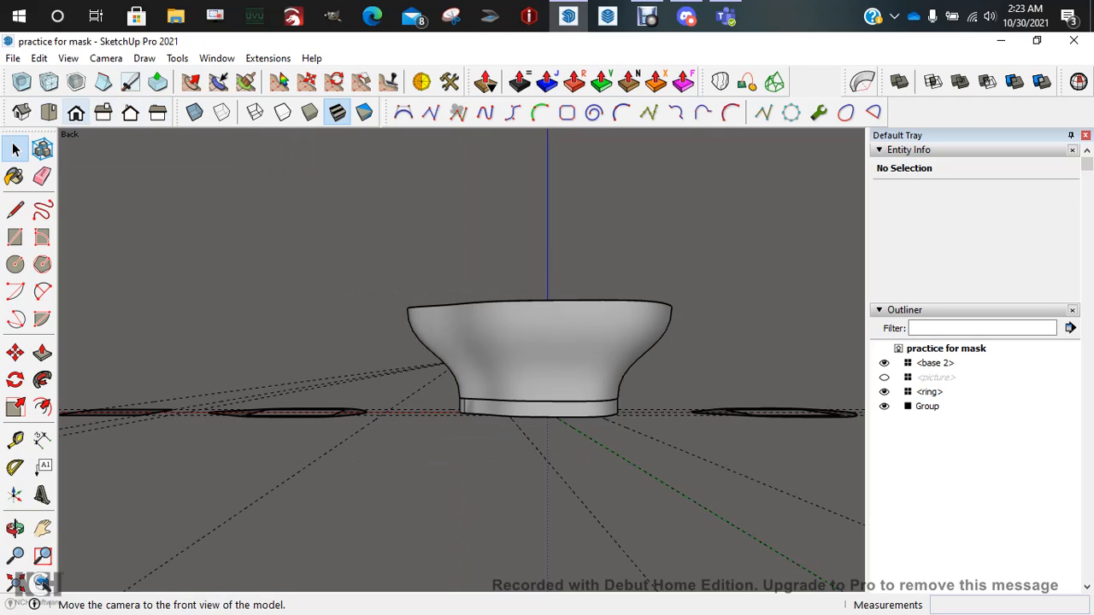
left_click(76, 114)
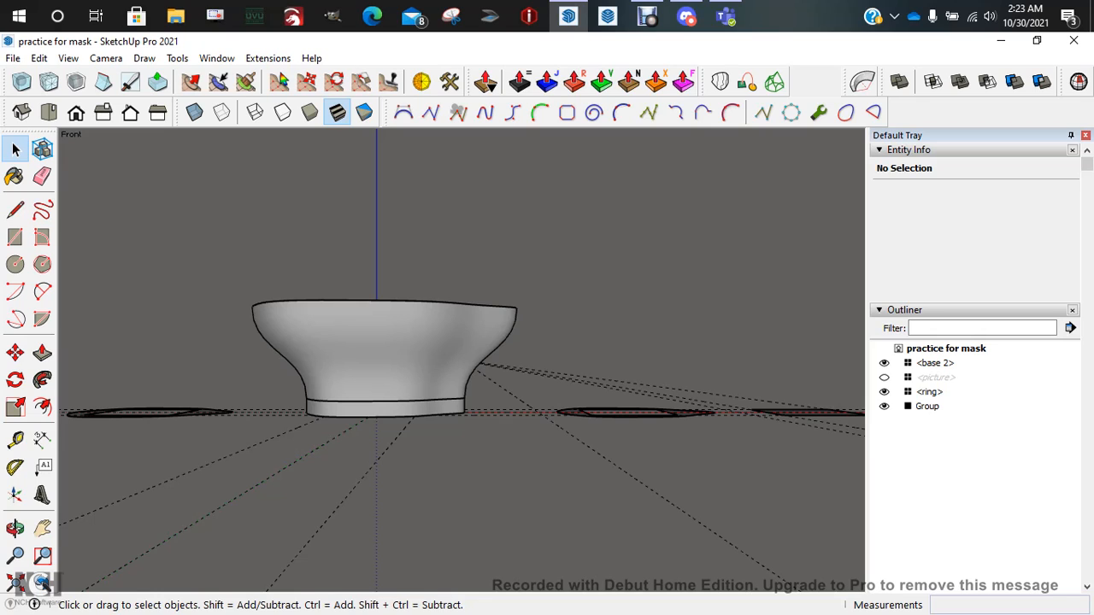
Switch the camera to Parallel Projection and zoom in centred on the bowl
left_click(106, 58)
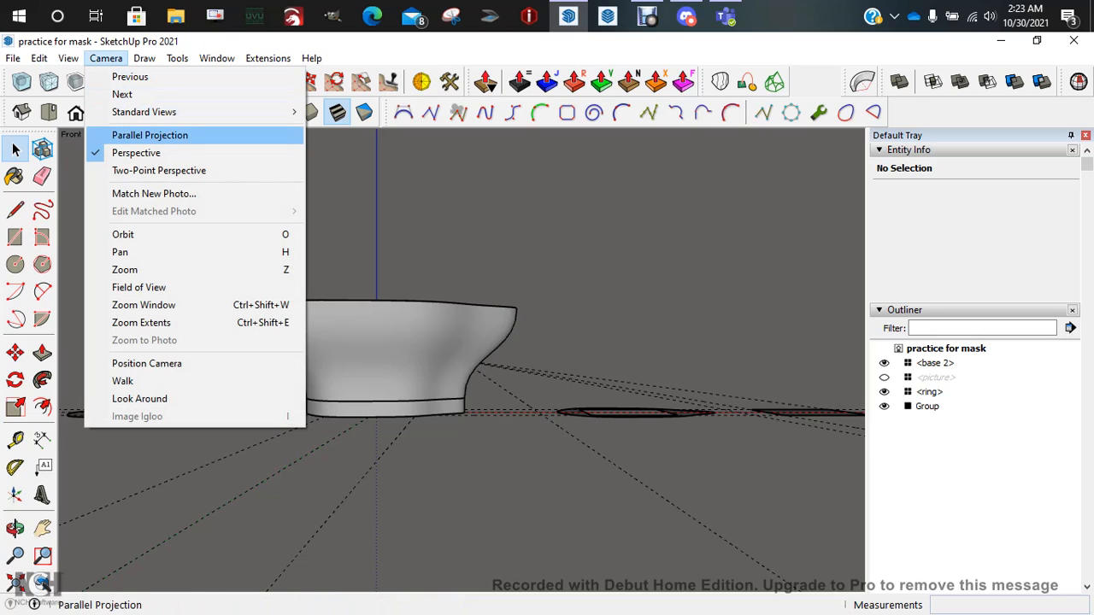
left_click(149, 135)
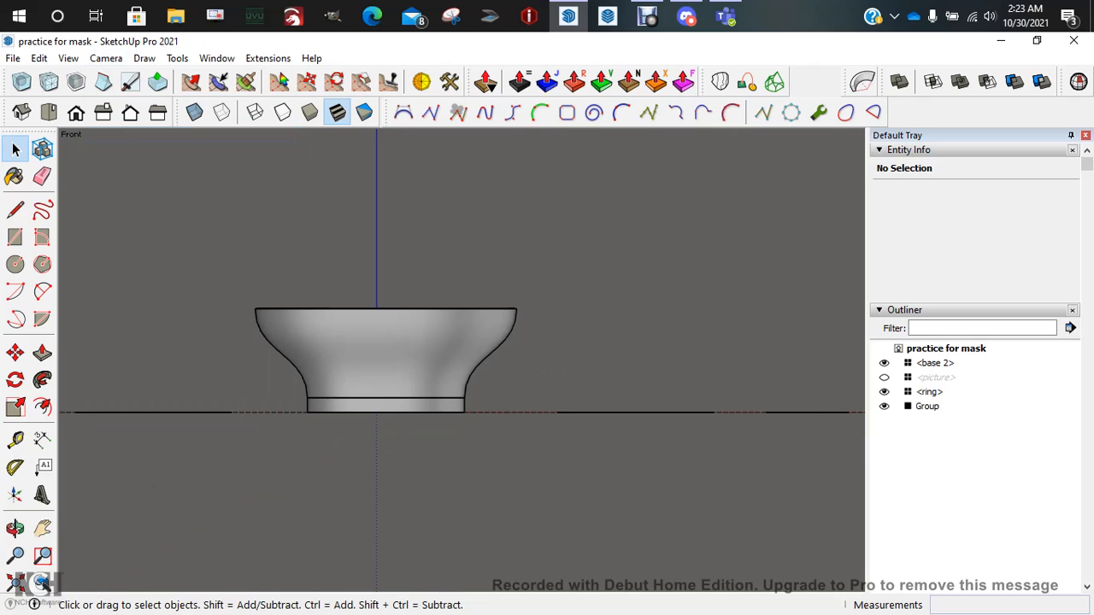
scroll(375, 293, "up", 4)
scroll(375, 292, "up", 1)
middle_click_drag(375, 292, 446, 252, "shift")
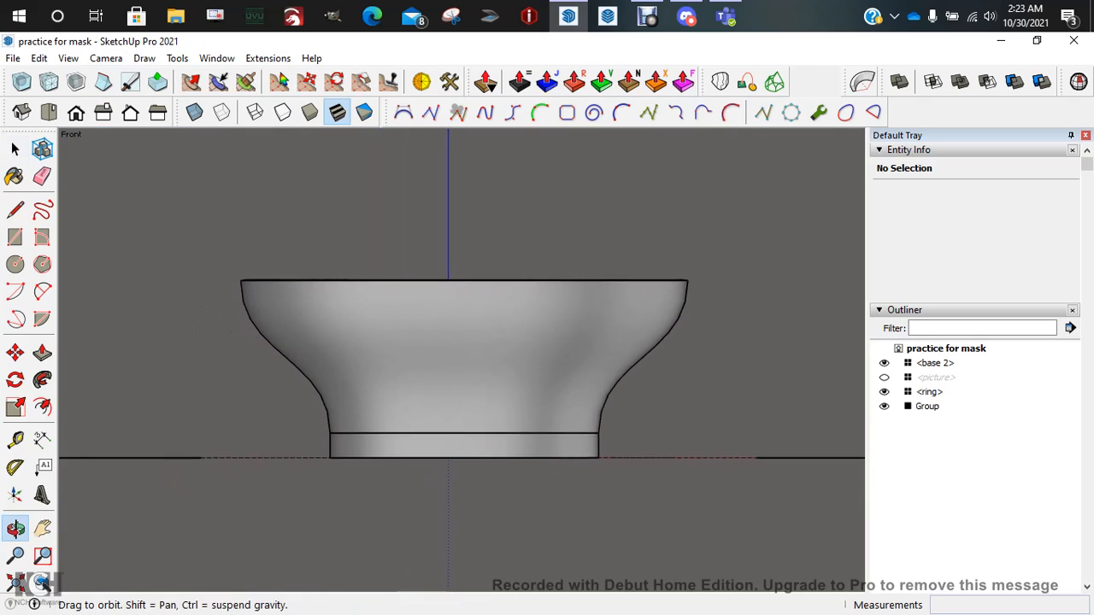
scroll(451, 263, "up", 2)
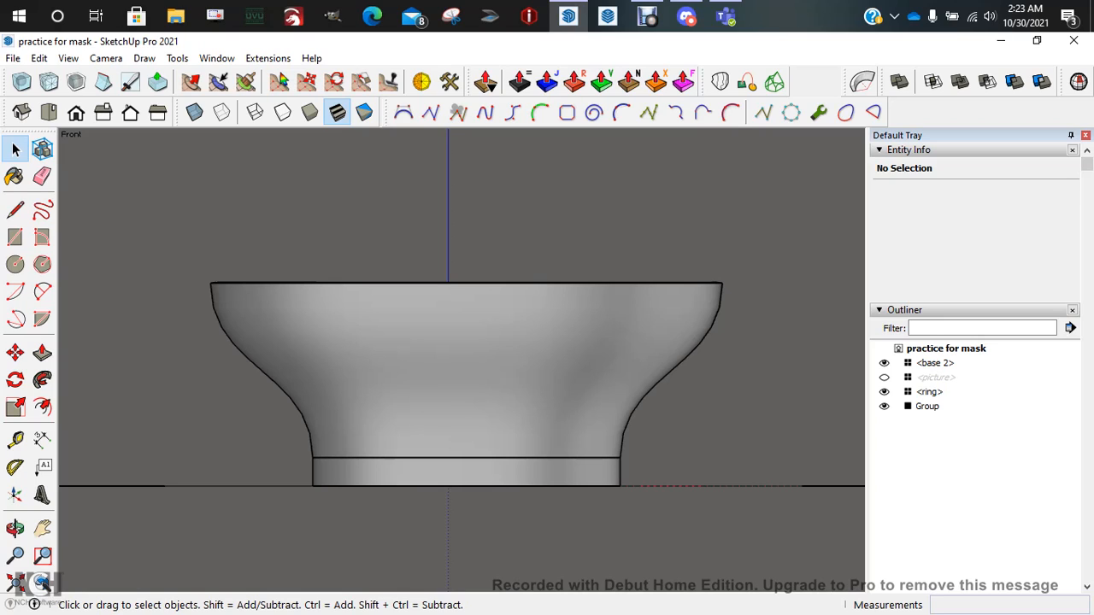
left_click(42, 292)
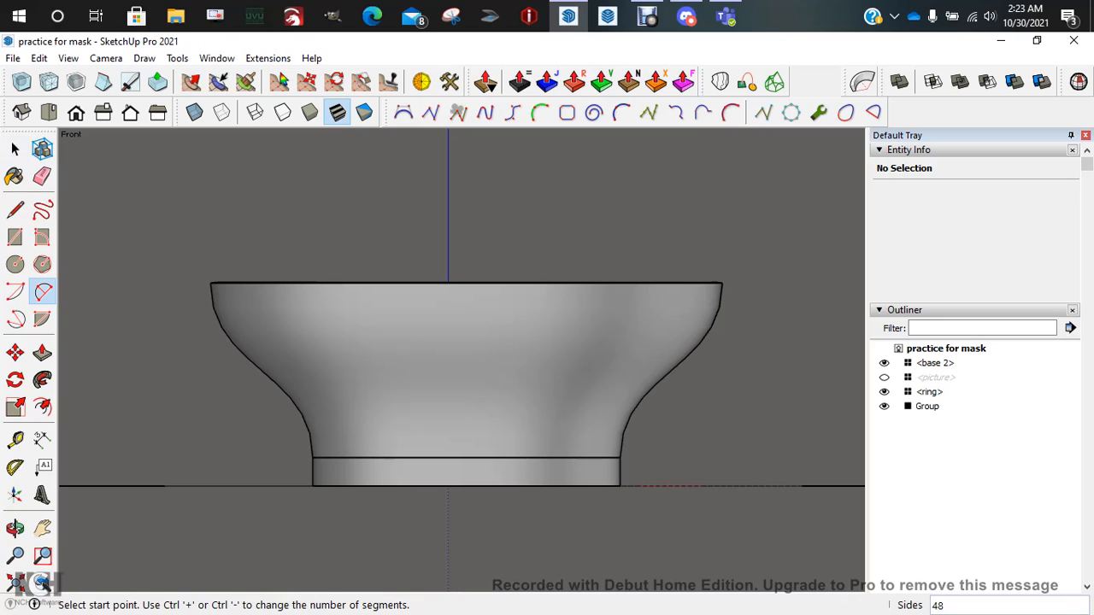
left_click(165, 273)
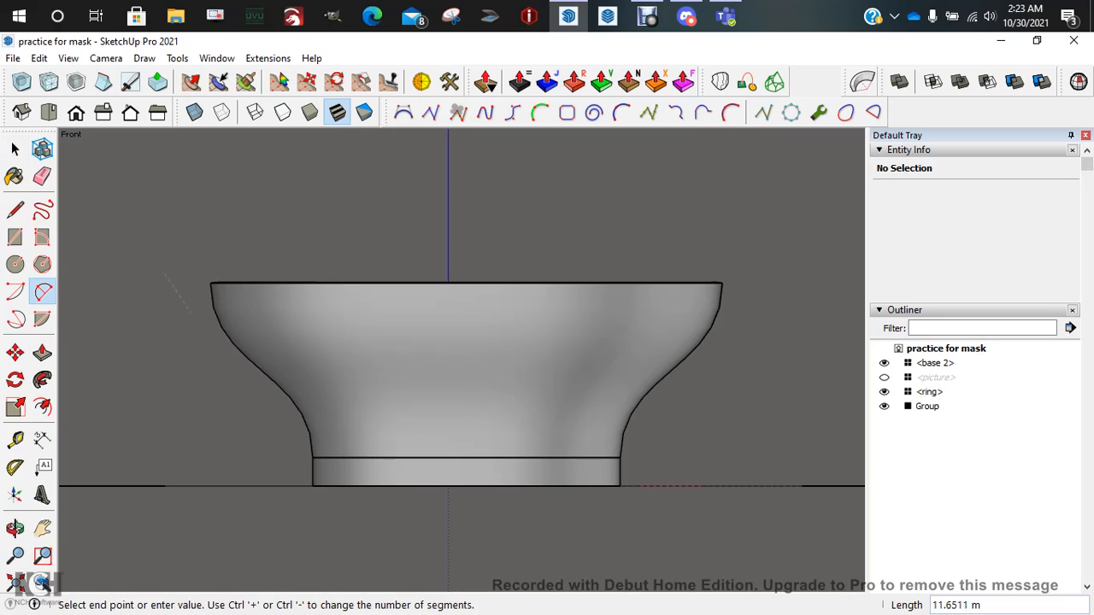
left_click(301, 343)
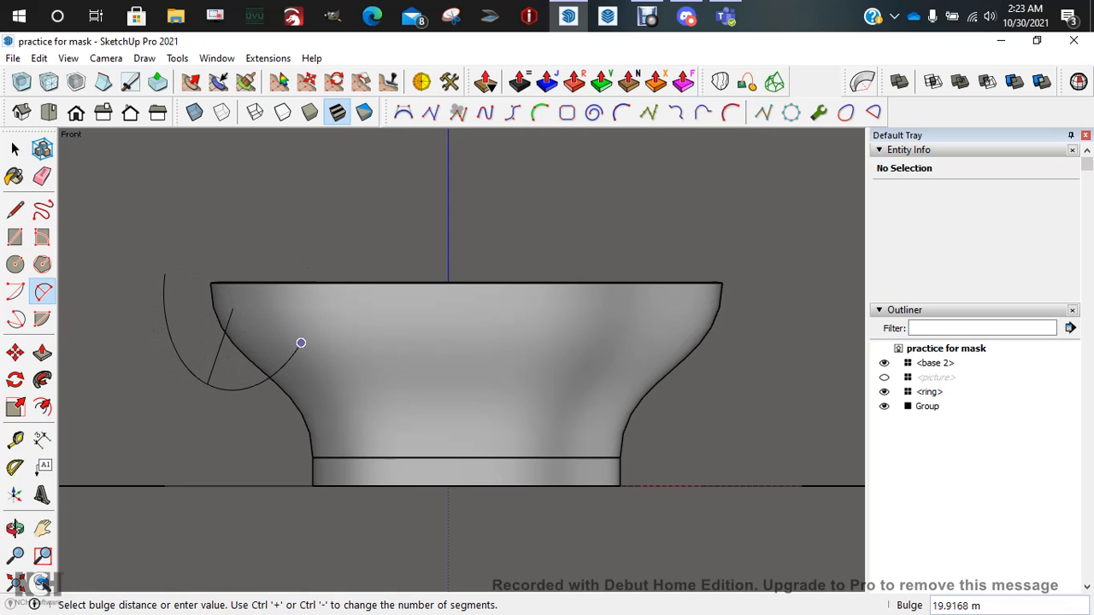
left_click(300, 342)
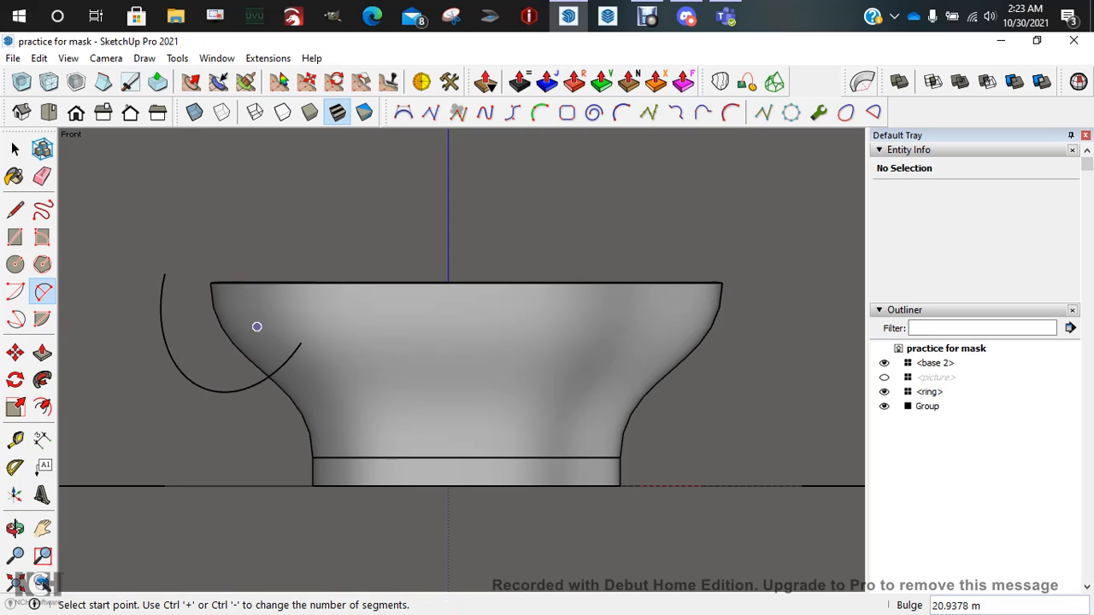
key("o")
middle_click_drag(300, 342, 385, 433)
key("ctrl+z")
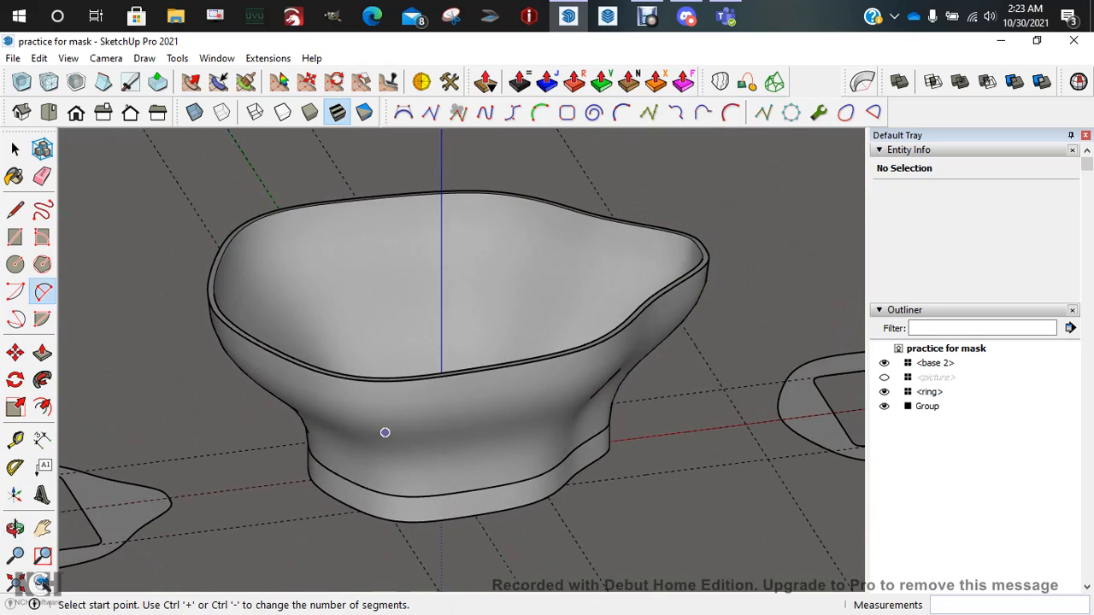
left_click(76, 112)
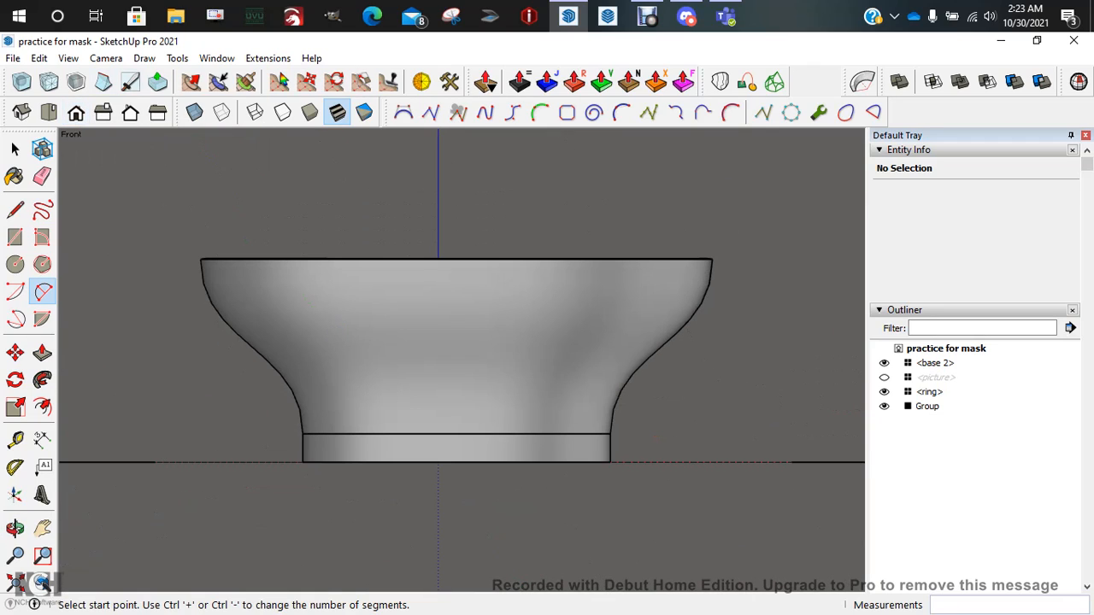
key("space")
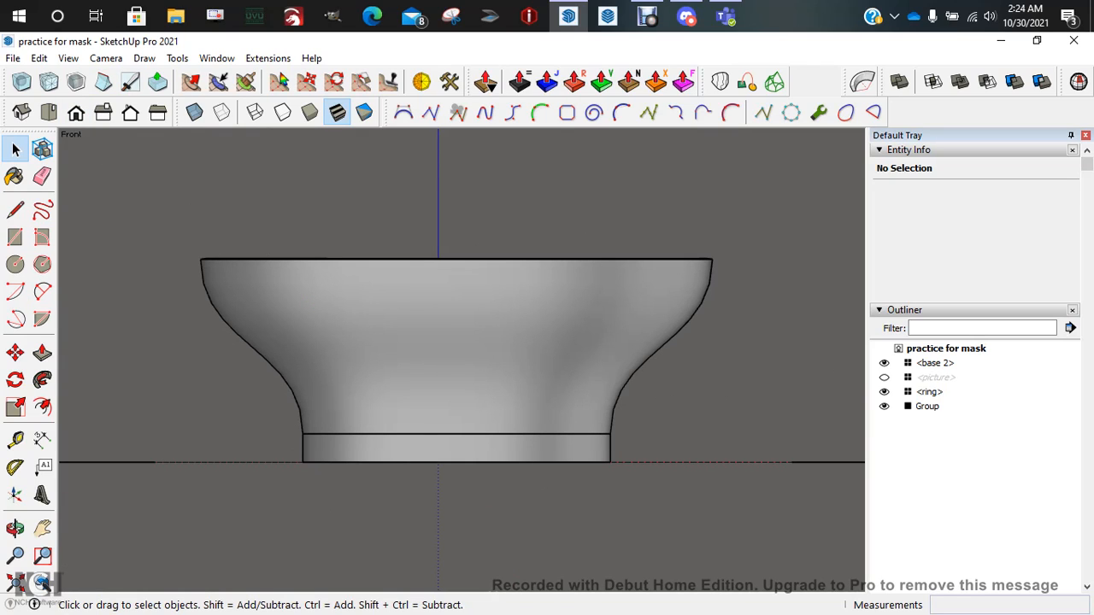
scroll(305, 219, "down", 1)
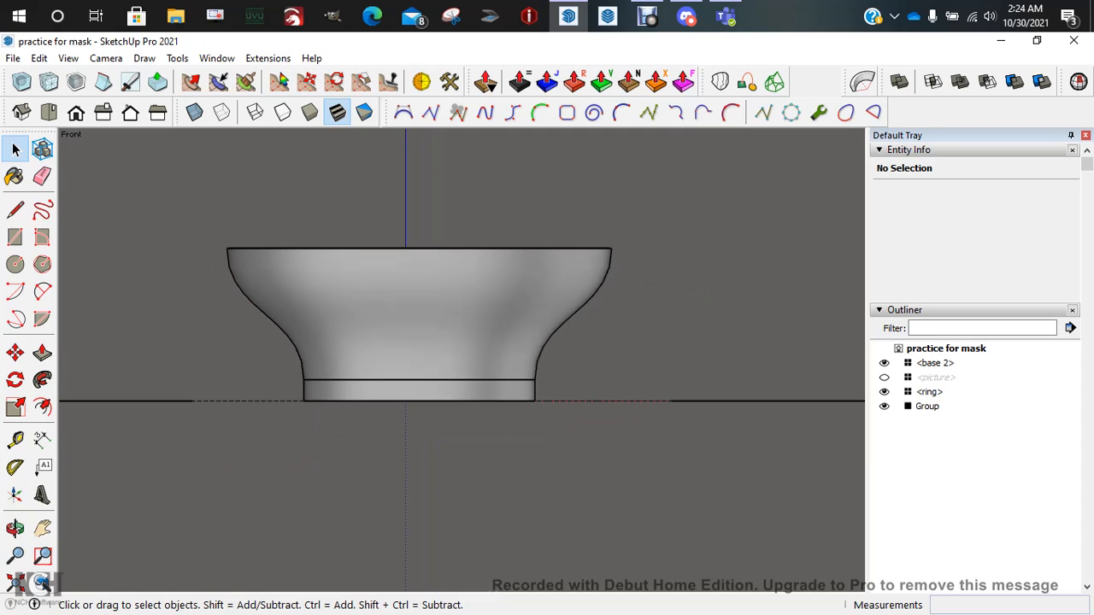
middle_click_drag(400, 224, 346, 286)
scroll(346, 286, "down", 3)
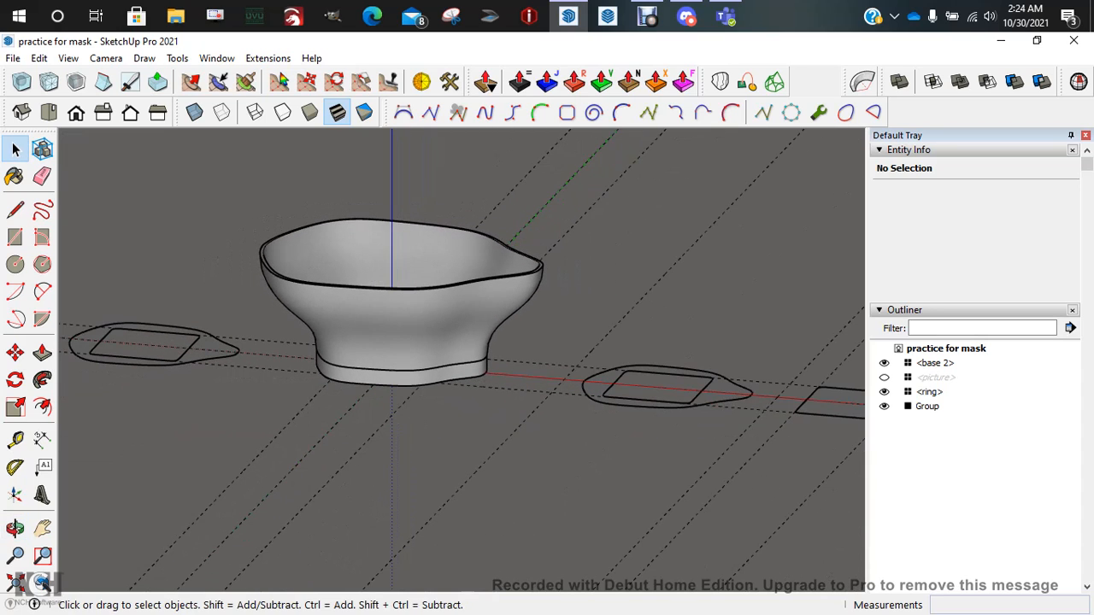
key("t")
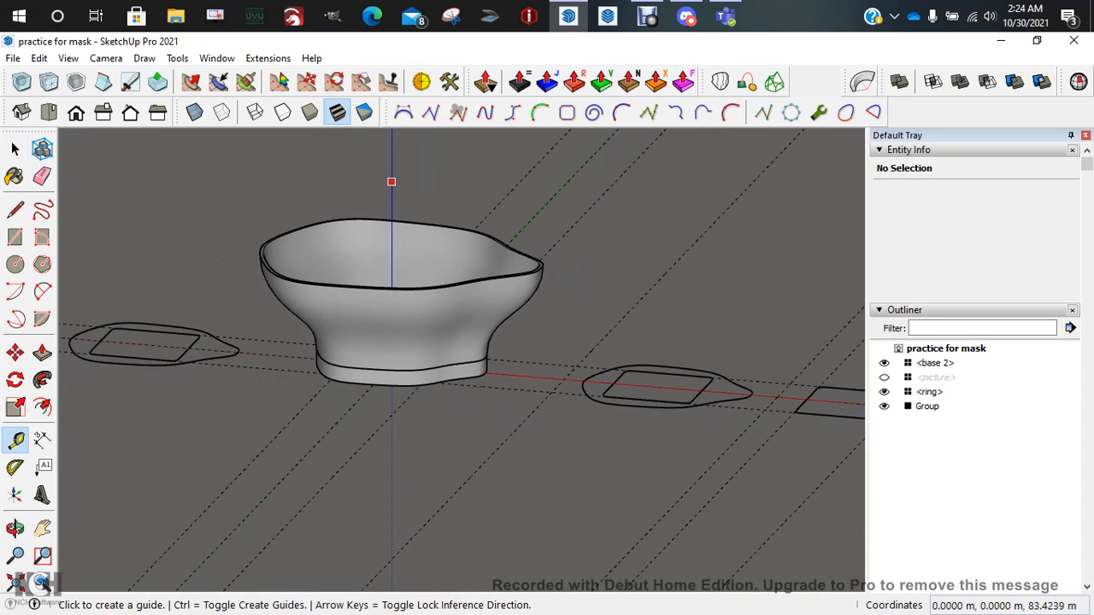
Place a guide on the blue axis and draw a vertical rectangle down to the red axis
left_click(392, 182)
left_click(391, 202)
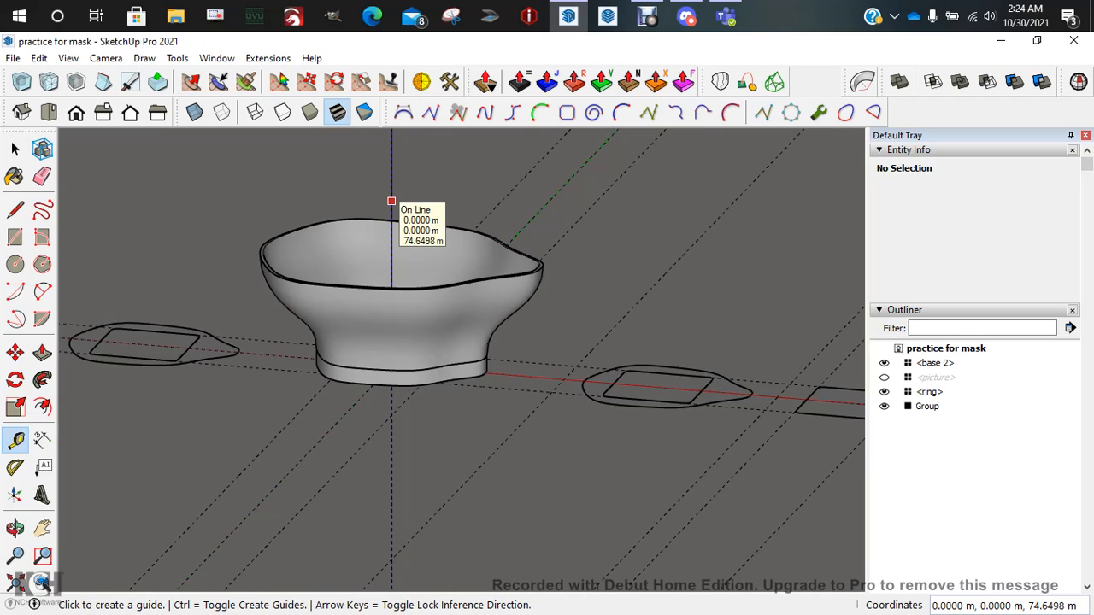
key("r")
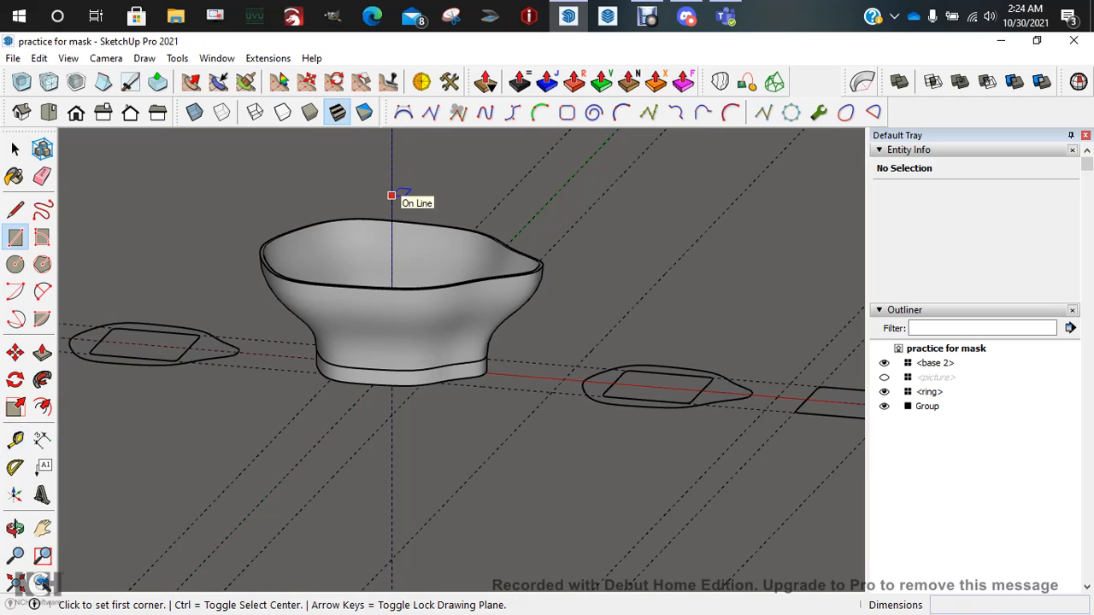
left_click(391, 196)
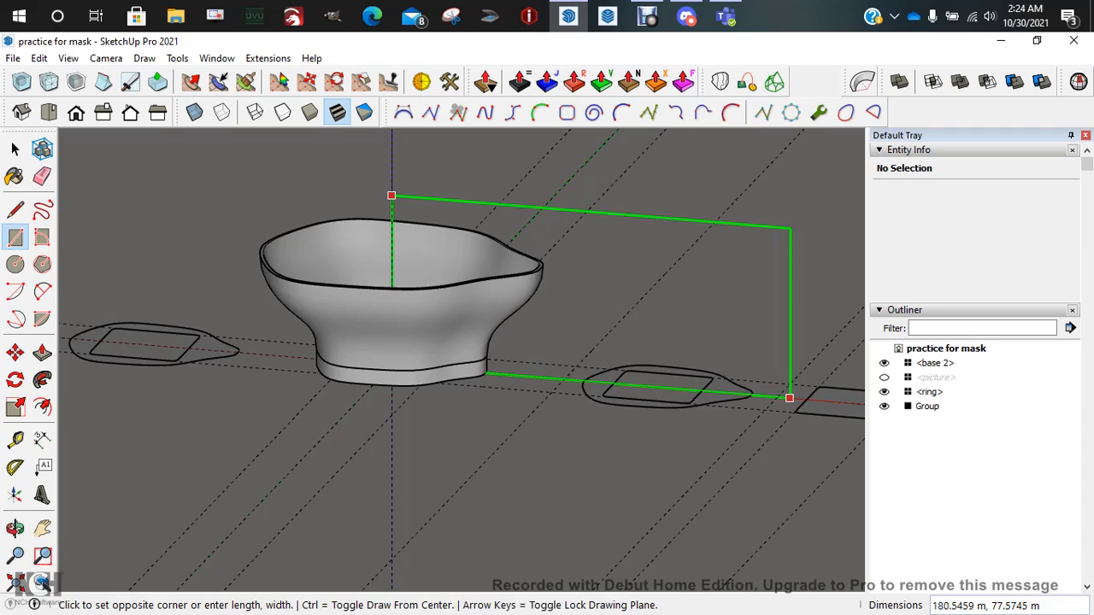
middle_click_drag(790, 398, 724, 359)
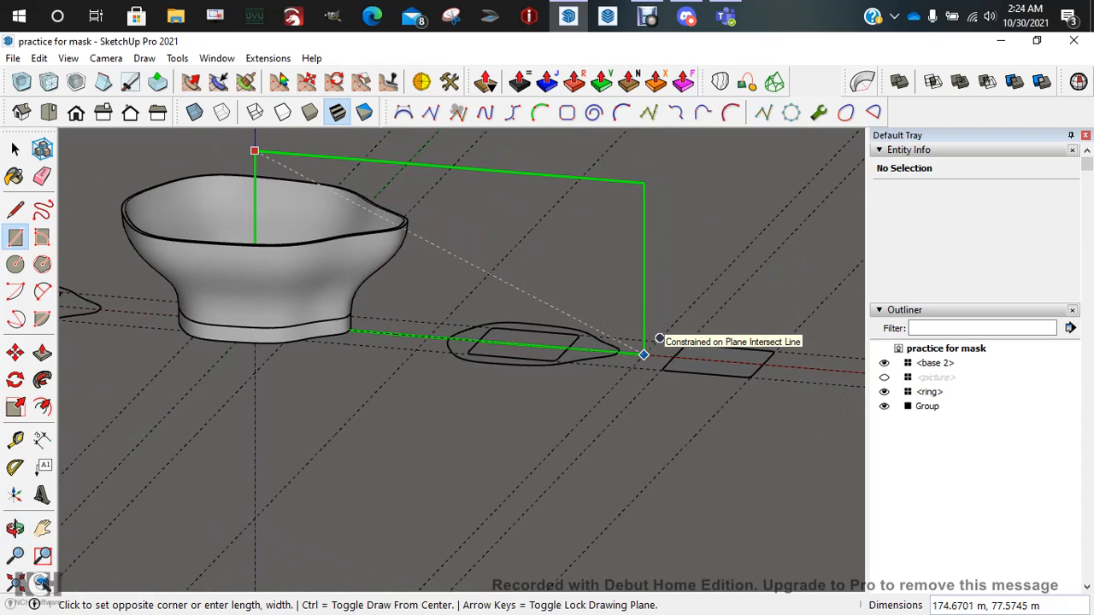
key("Right")
key("Left")
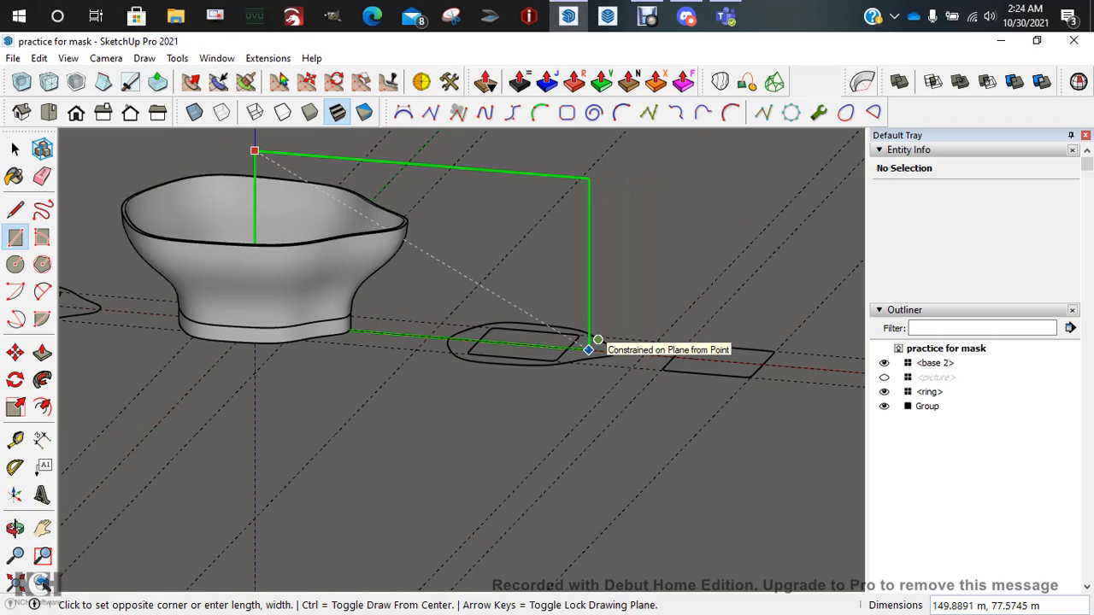
left_click(588, 350)
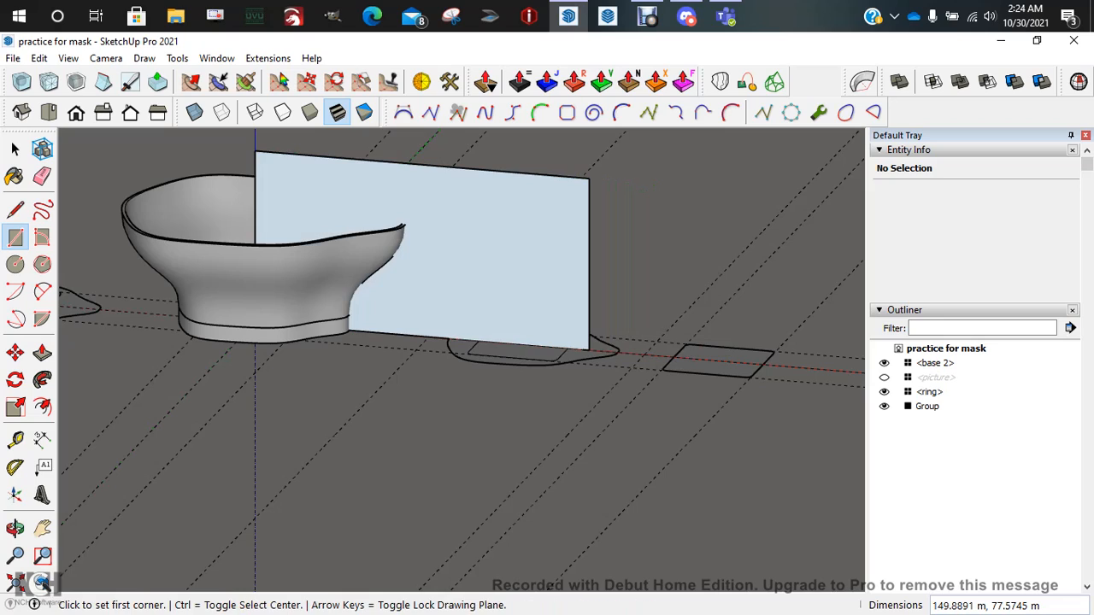
Undo the vertical rectangle and select the whole connected outline beside the bowl
key("space")
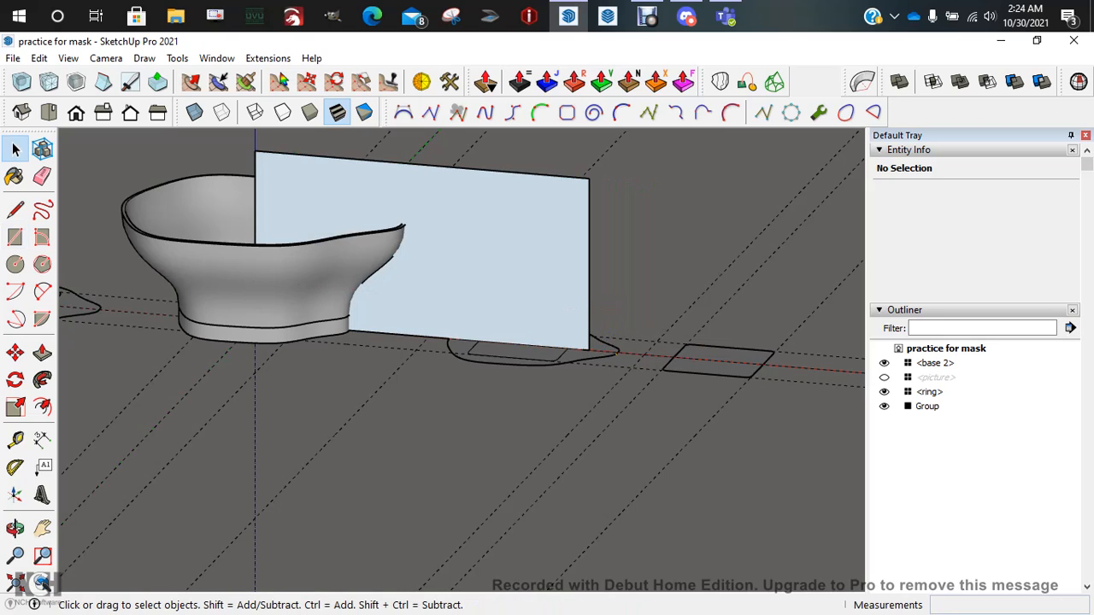
left_click(613, 354)
left_click(610, 355)
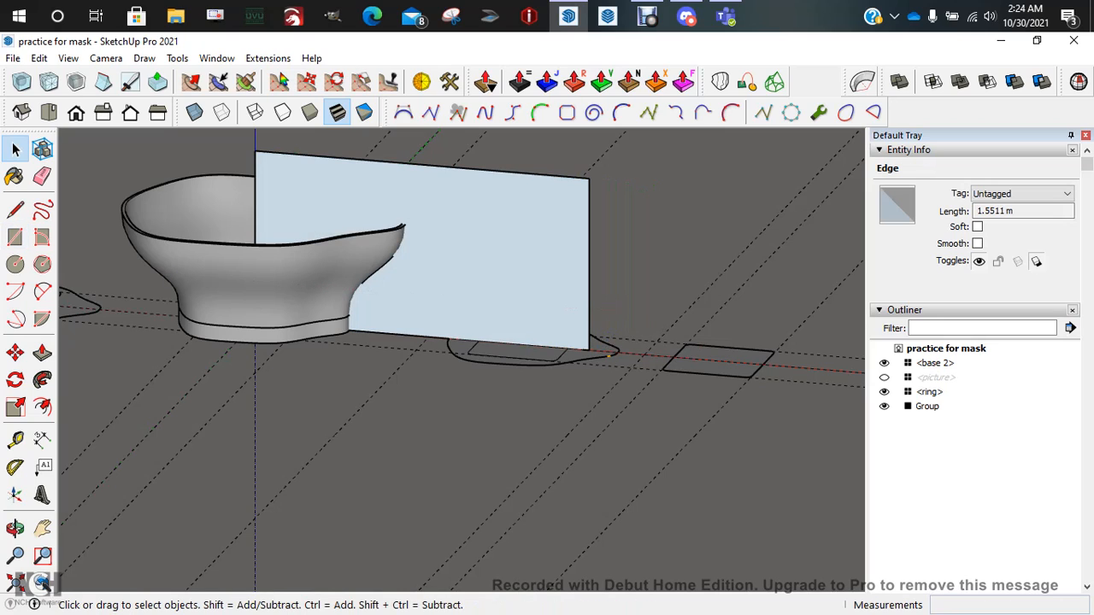
key("ctrl+z")
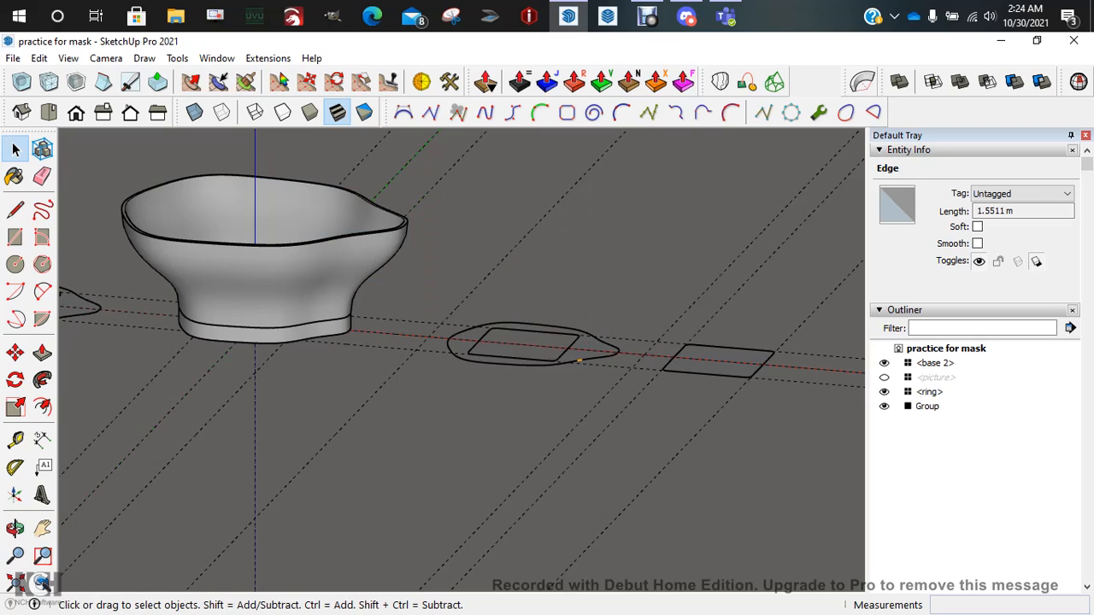
triple_click(579, 361)
Turn the ring outline into Component#1
key("g")
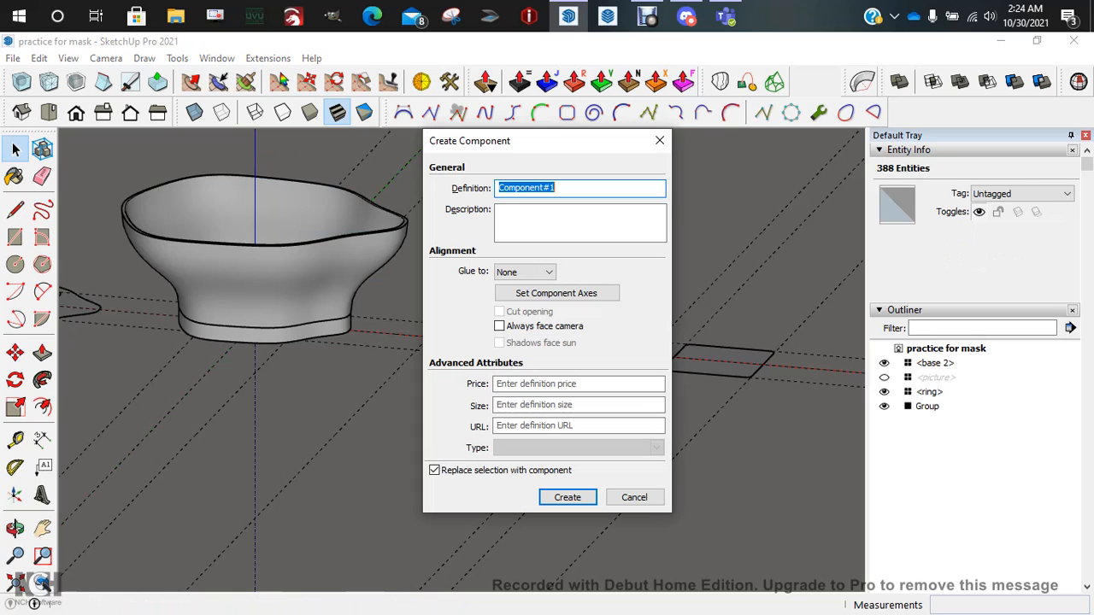
key("Return")
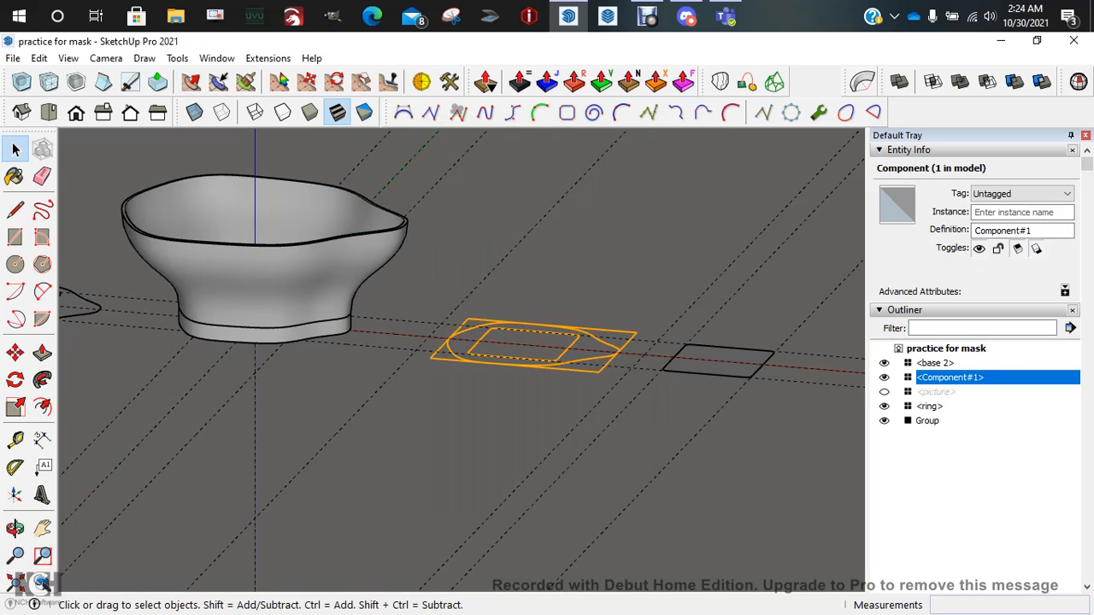
left_click(547, 428)
Draw a tall vertical rectangular face from the blue axis above the bowl
key("r")
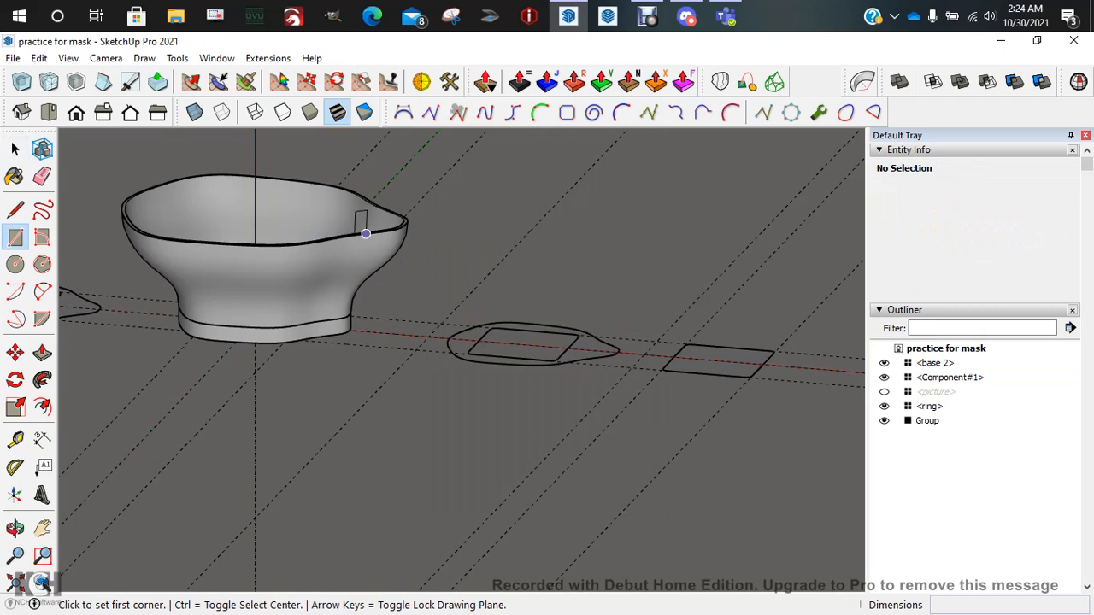
left_click(254, 157)
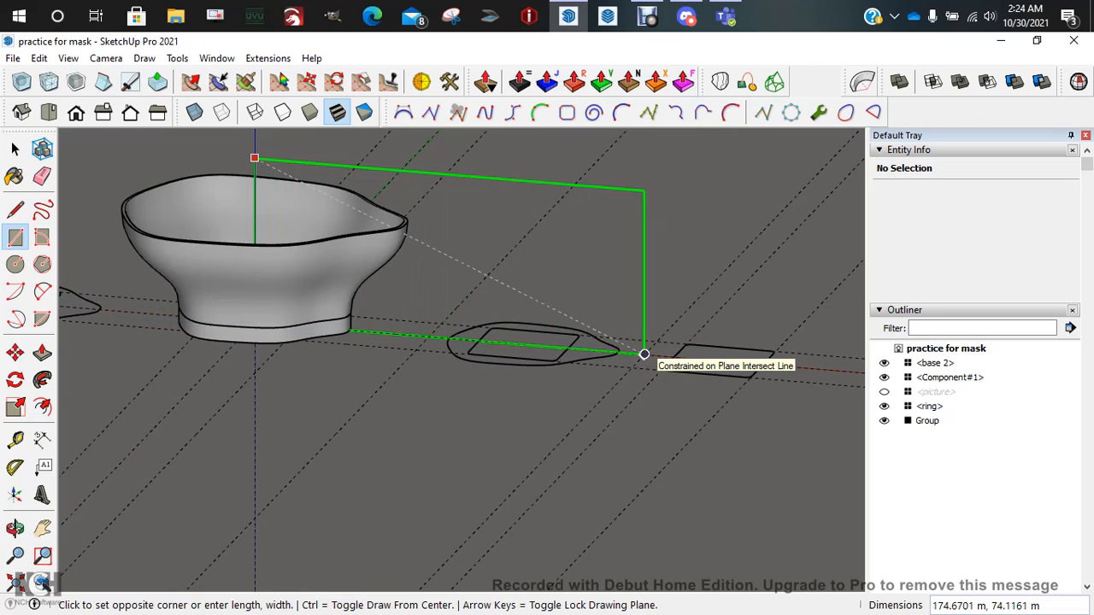
left_click(644, 354)
key("space")
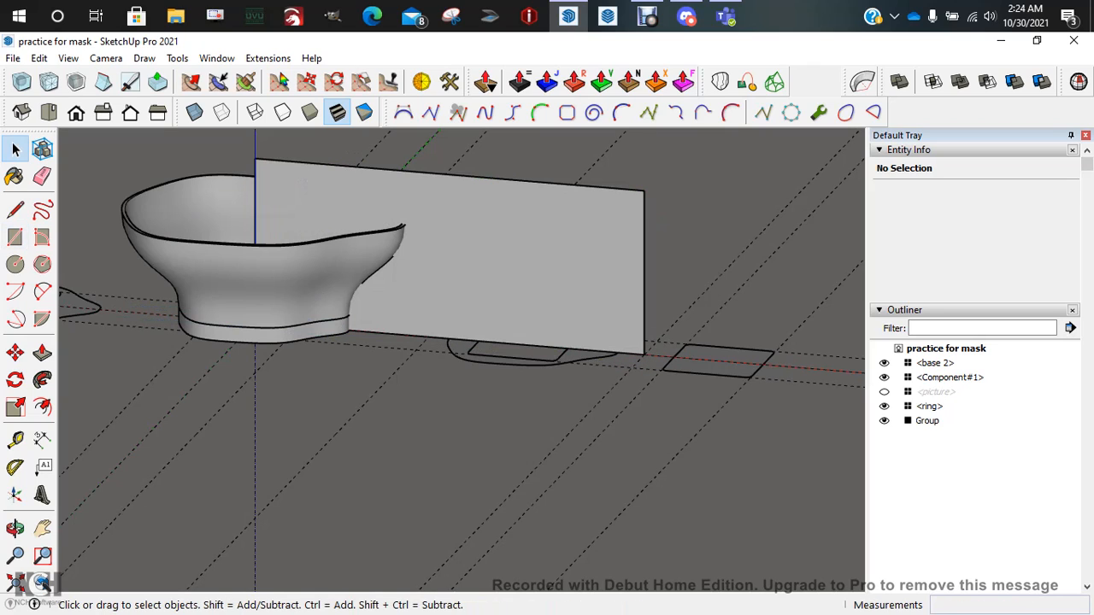
Select the vertical face and move it to stand centred over the bowl
left_click(295, 286)
left_click(295, 334)
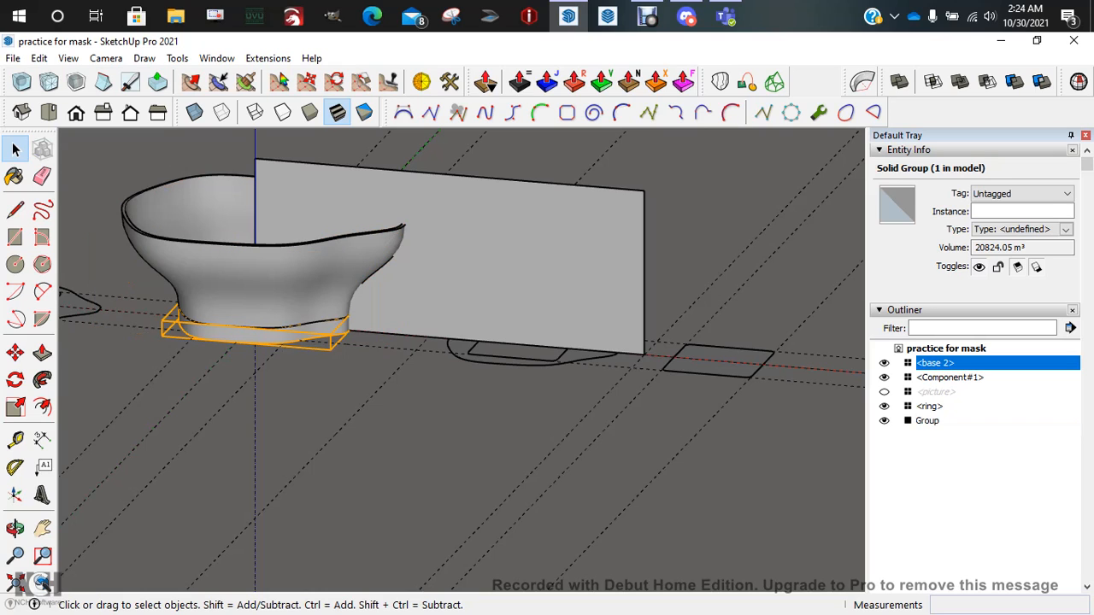
scroll(430, 311, "down", 4)
middle_click_drag(430, 310, 504, 313)
key("space")
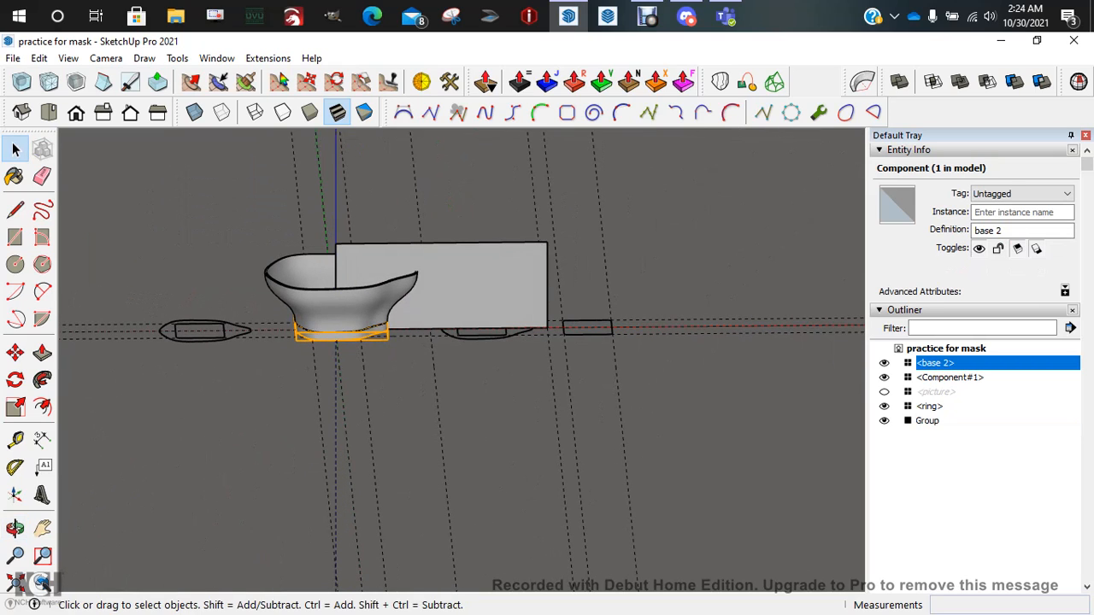
double_click(475, 263)
key("m")
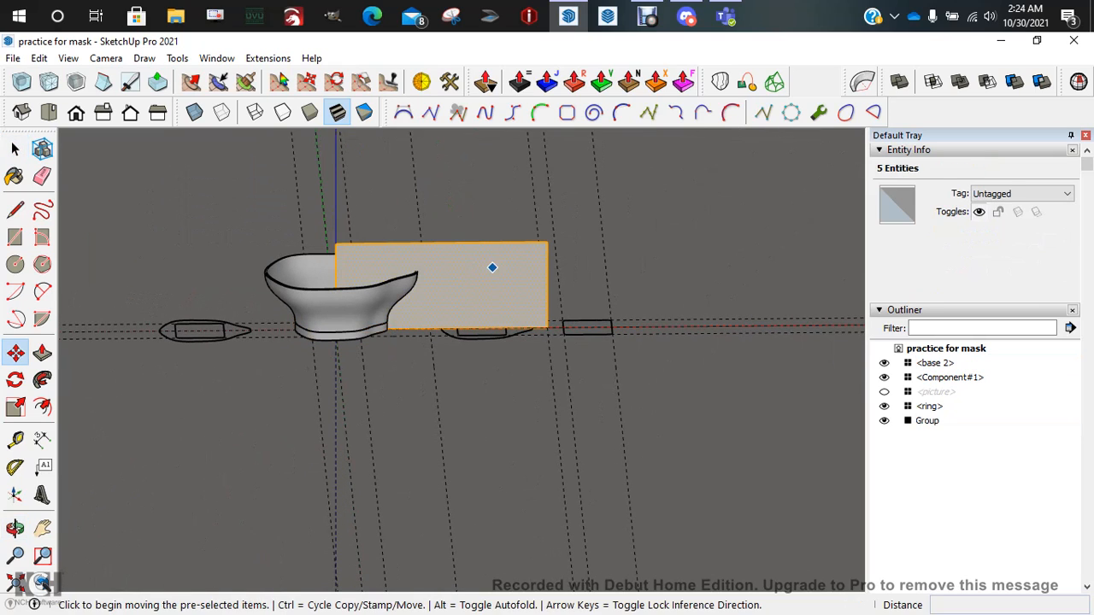
left_click(436, 268)
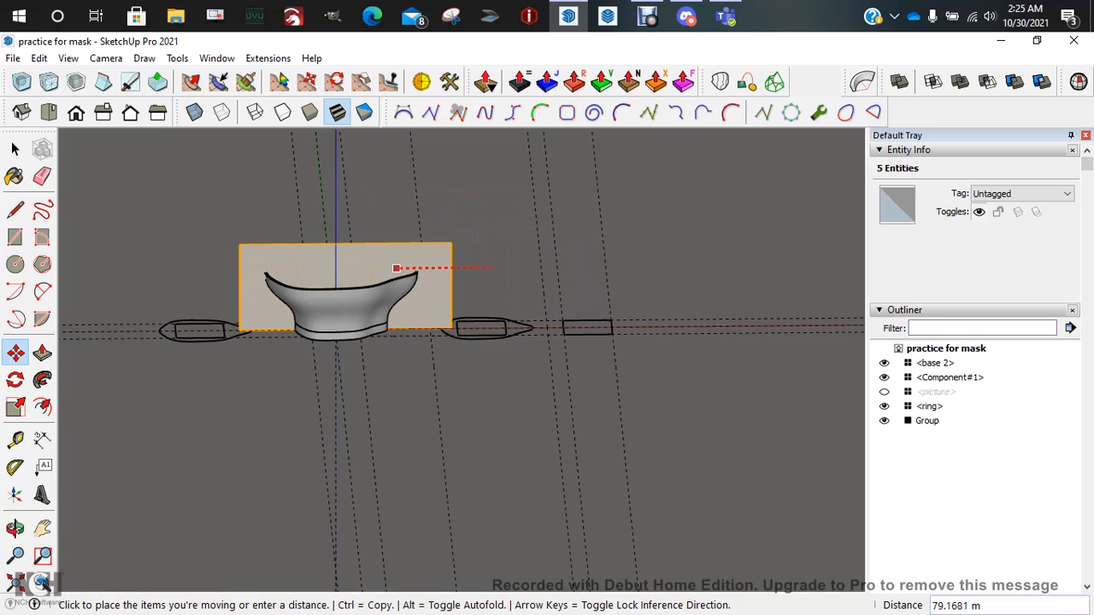
left_click(397, 267)
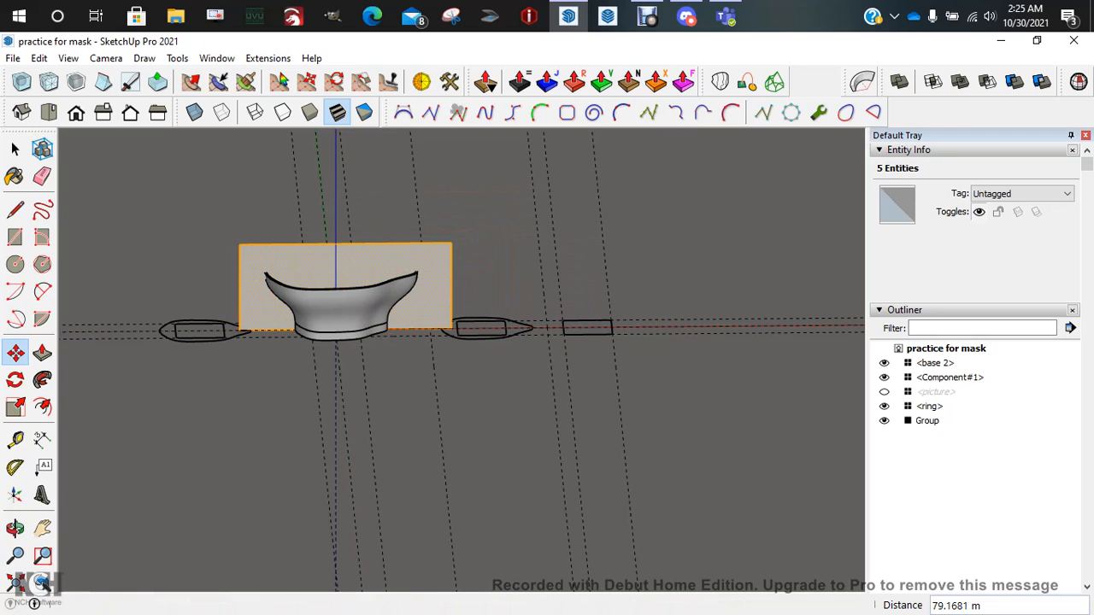
Shift the vertical face along the green axis
middle_click_drag(487, 188, 377, 224)
scroll(376, 224, "up", 3)
scroll(576, 317, "up", 2)
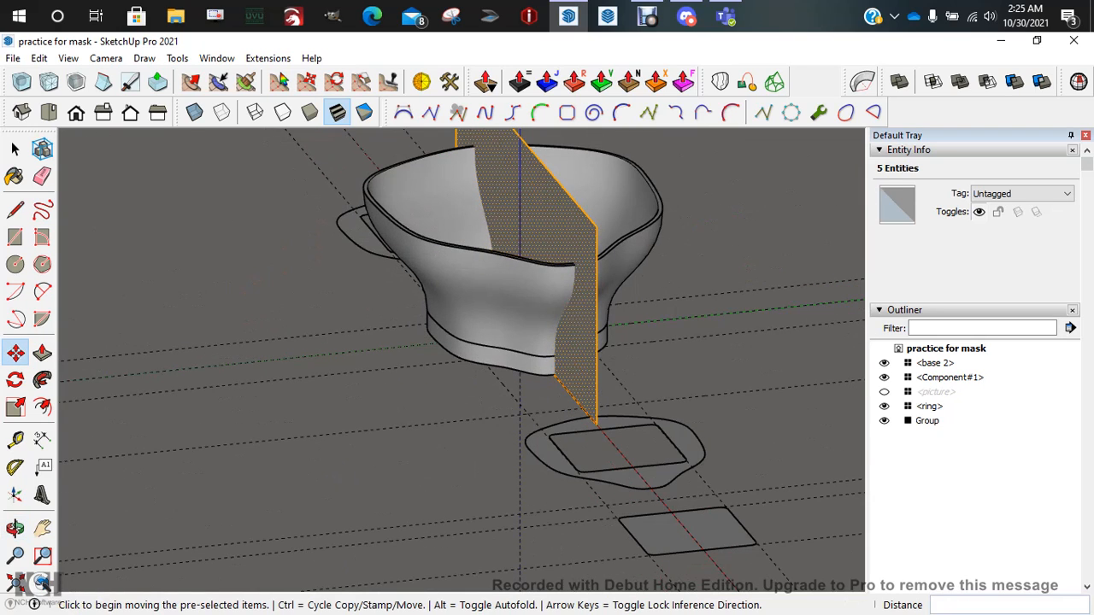
left_click(576, 317)
scroll(511, 326, "down", 5)
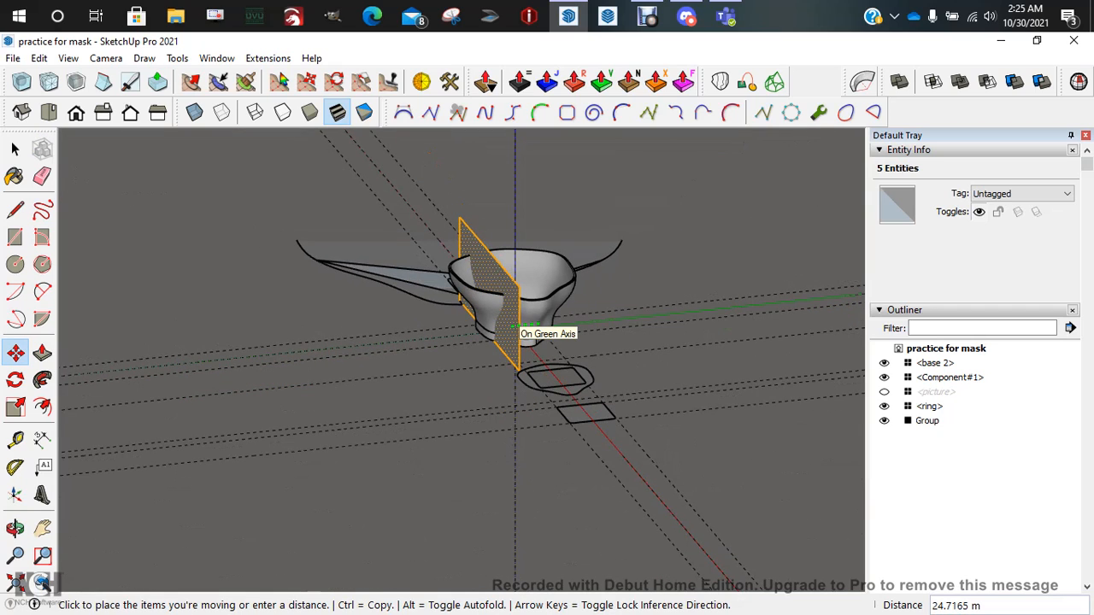
left_click(511, 326)
Undo the face's last move and make the left outline with its inner rectangle Component#2
key("ctrl+z")
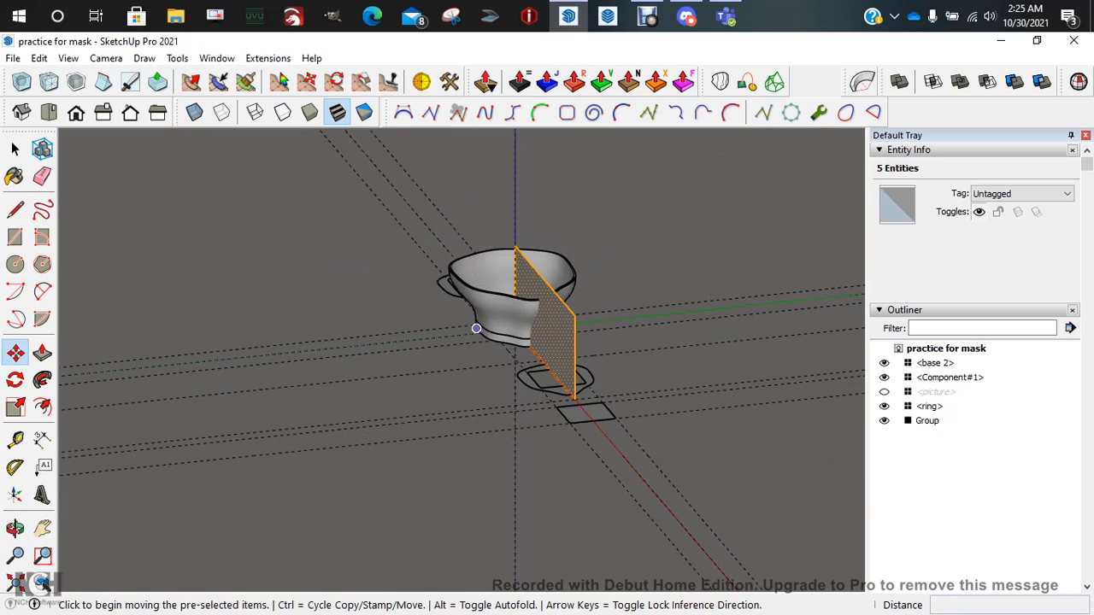
key("space")
left_click(432, 355)
middle_click_drag(432, 355, 599, 329)
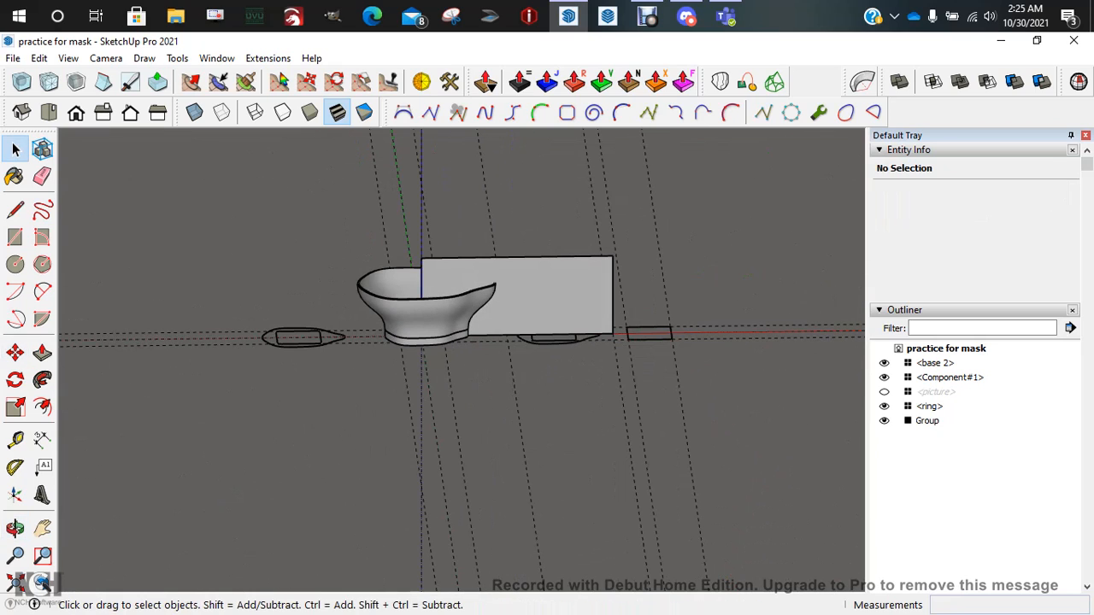
left_click(327, 337)
scroll(327, 338, "up", 4)
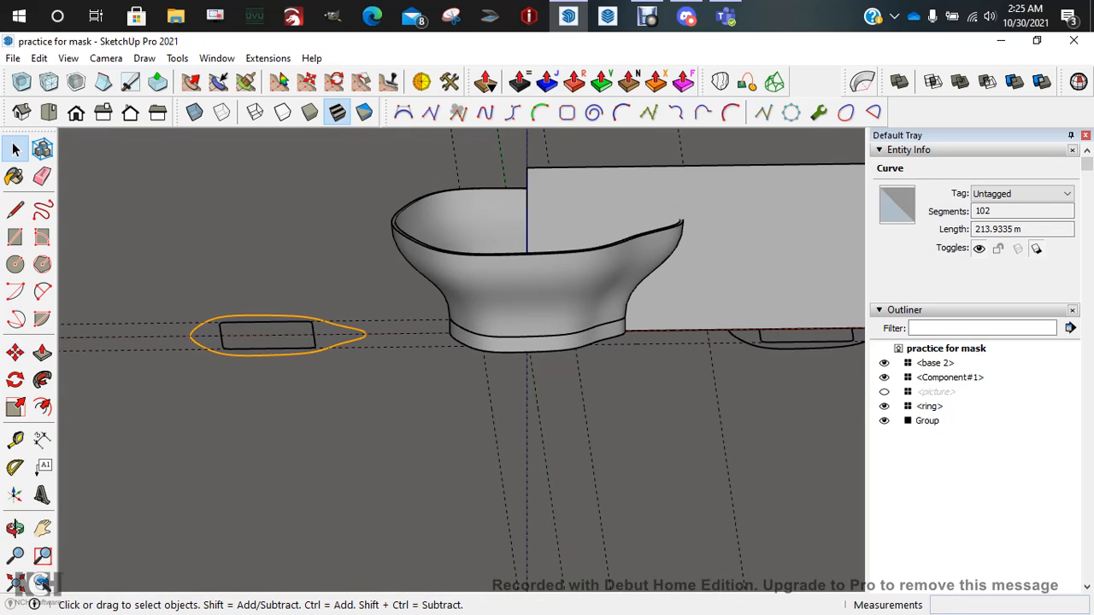
left_click_drag(149, 291, 391, 395)
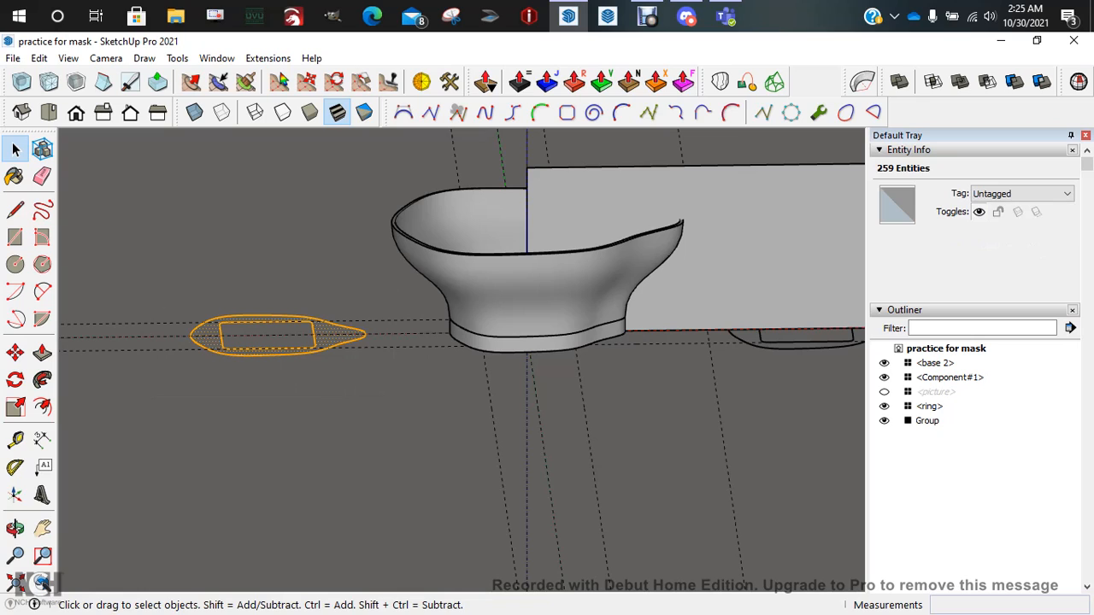
key("g")
left_click(568, 498)
scroll(429, 447, "down", 5)
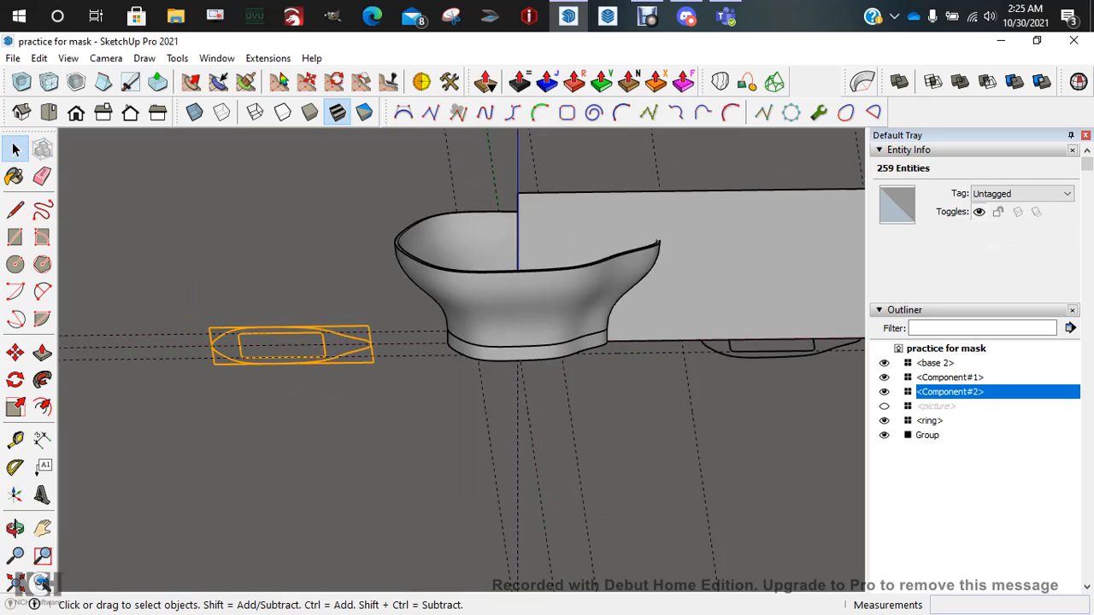
Move Component#2 farther to the left
key("m")
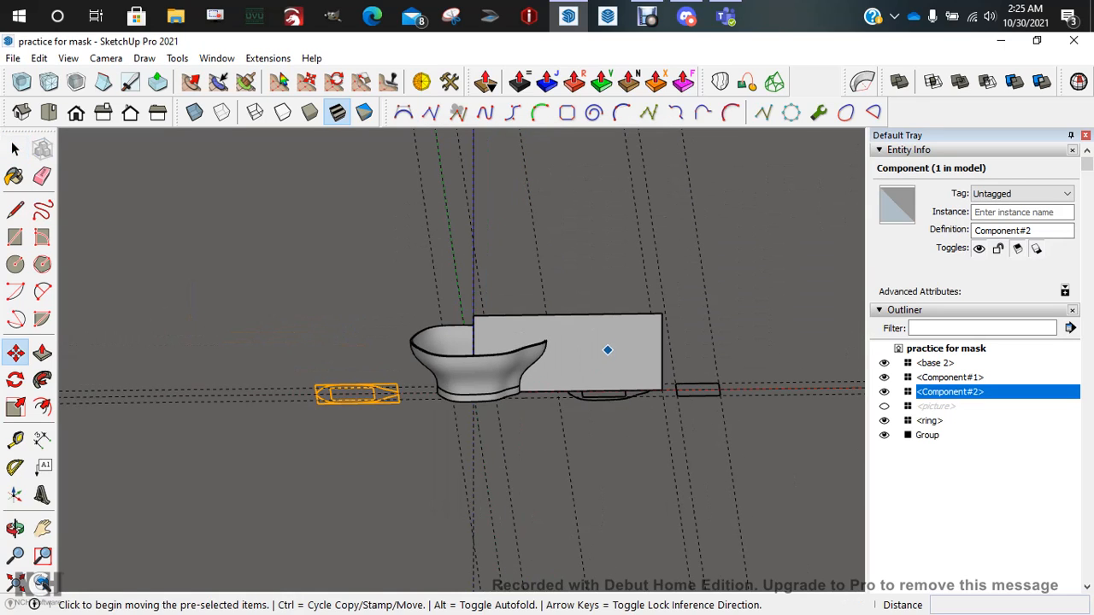
left_click(608, 347)
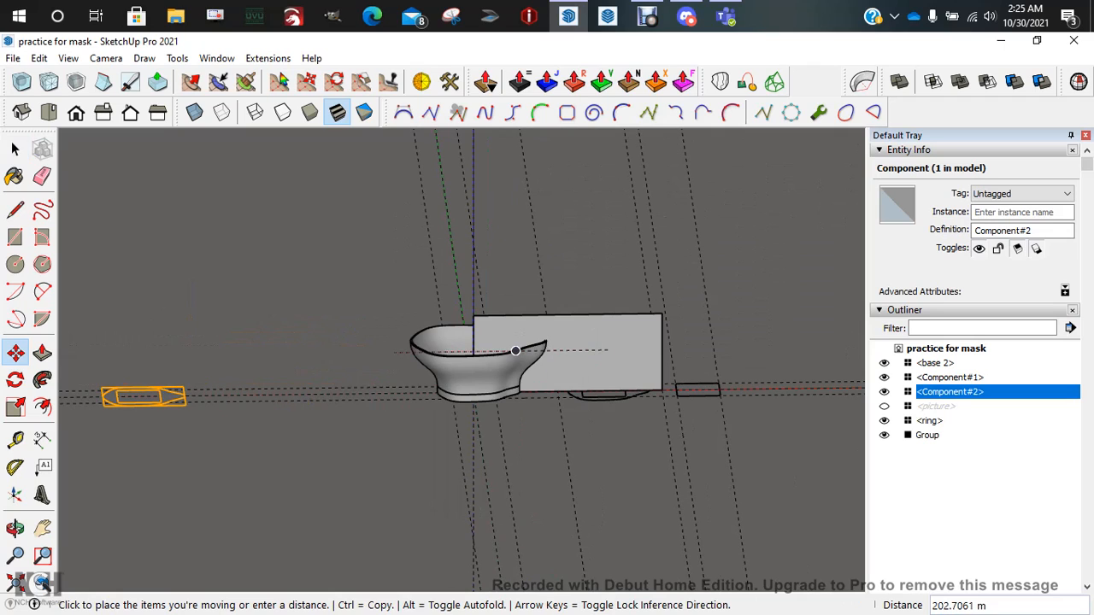
left_click(394, 350)
Move the vertical face 80.8510 m along red to centre it on the bowl
key("space")
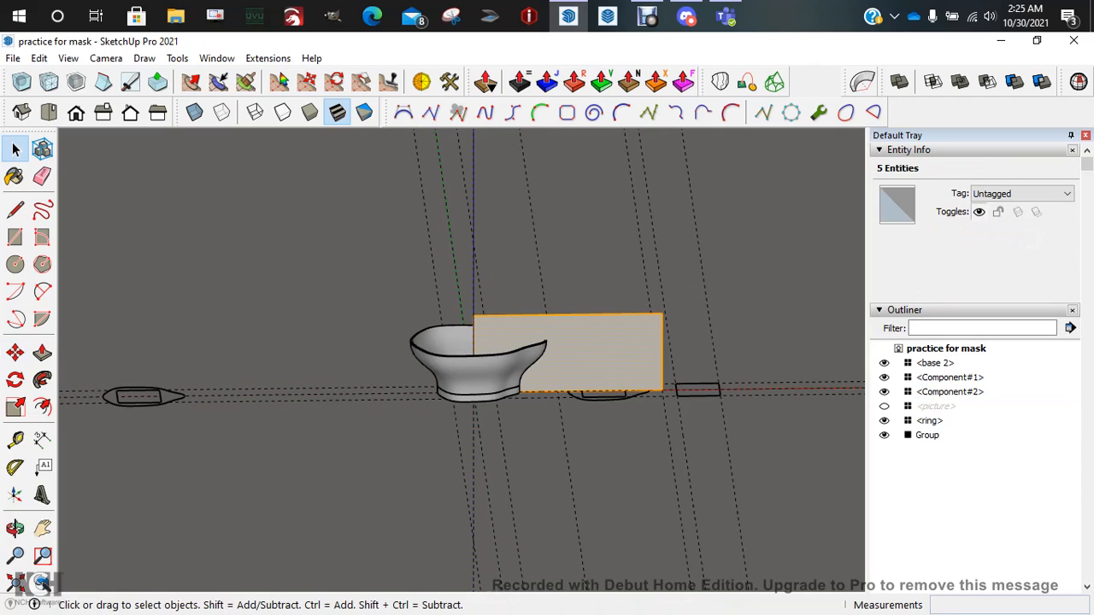
key("m")
left_click(597, 351)
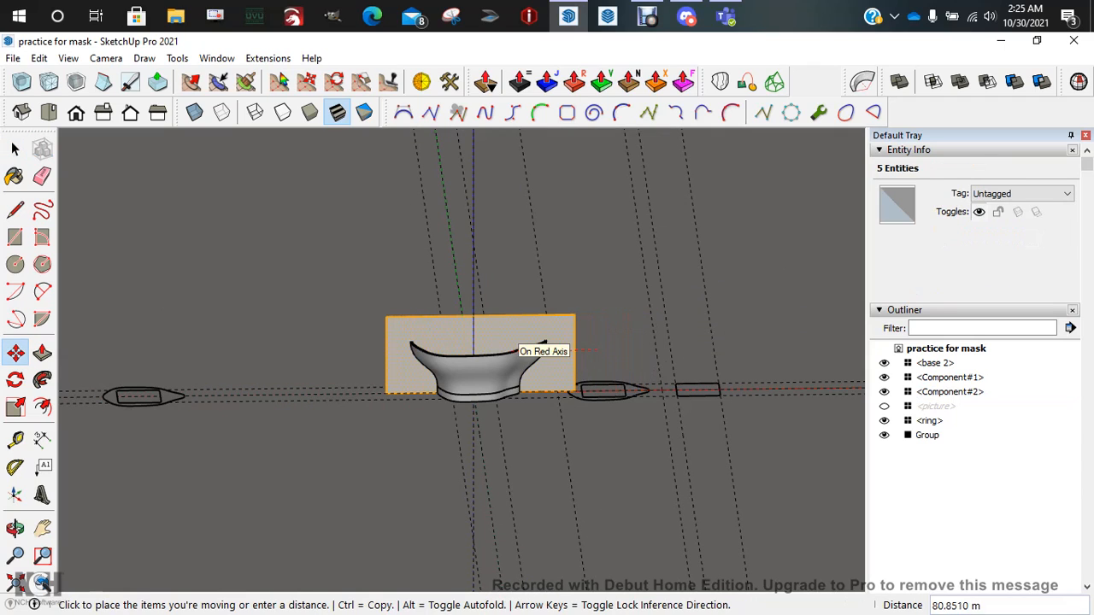
left_click(515, 351)
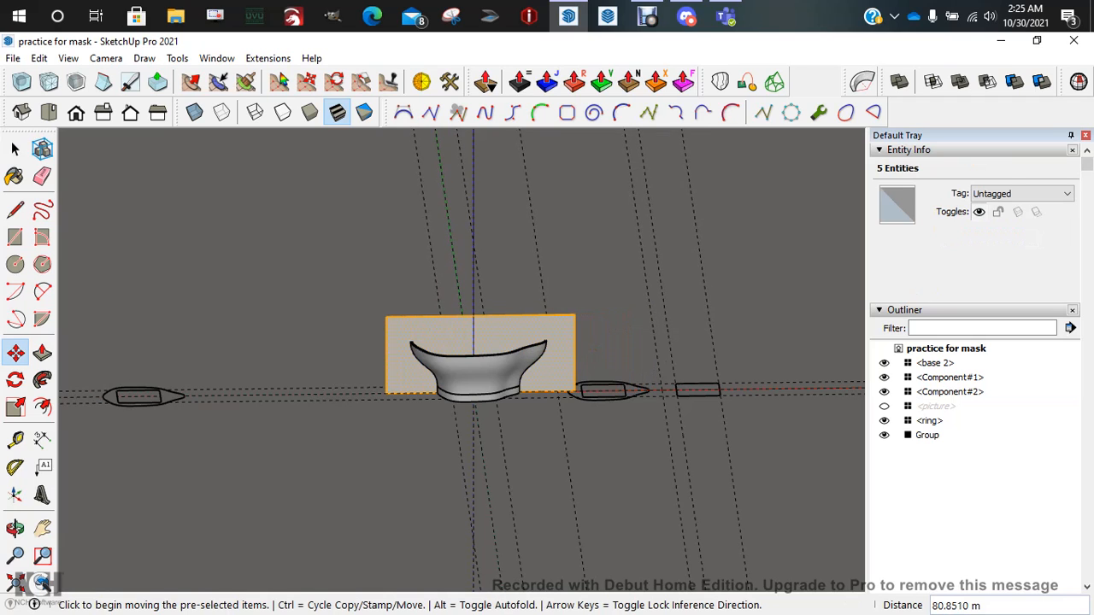
middle_click_drag(479, 370, 447, 375)
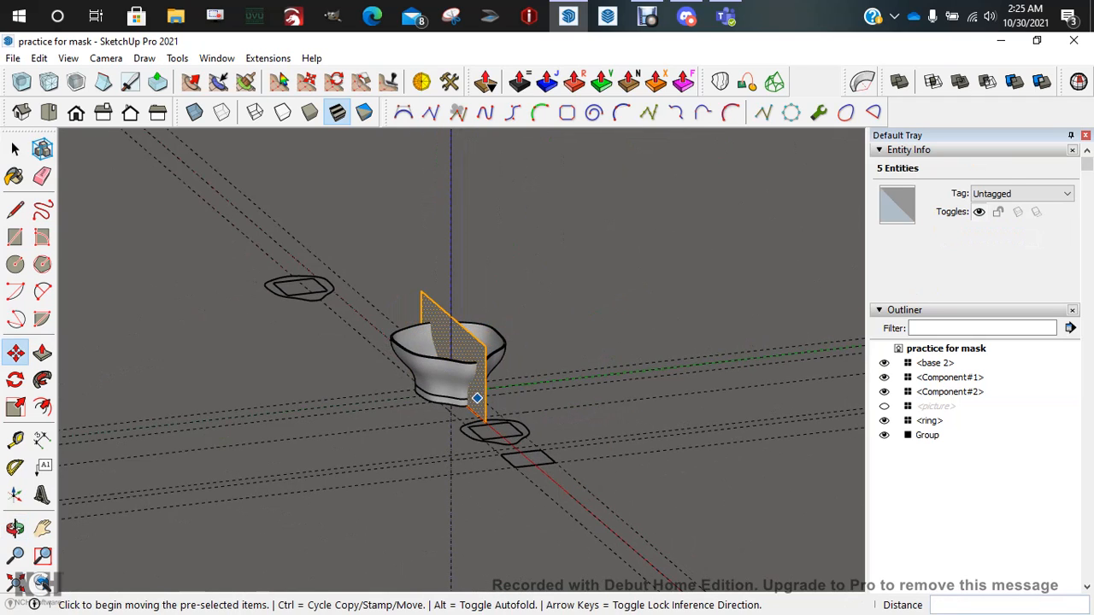
Move the vertical face along green so it stands in front of the bowl
left_click(477, 398)
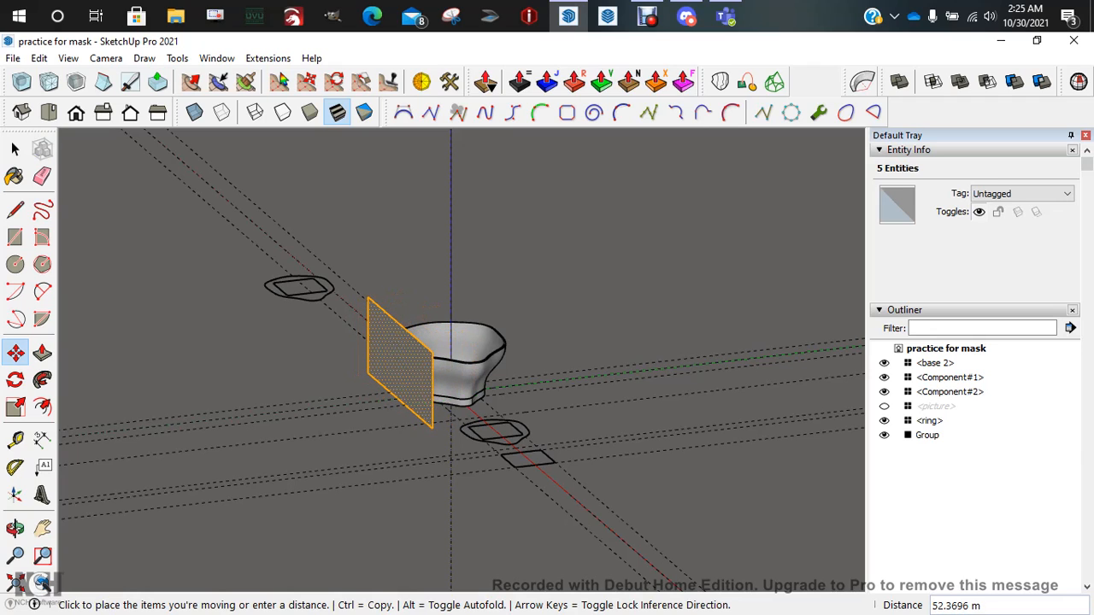
left_click(429, 403)
mouse_move(428, 403)
middle_mouse_down()
mouse_move(491, 386)
mouse_move(450, 371)
mouse_move(541, 366)
middle_mouse_up()
key("space")
left_click(538, 363)
middle_click_drag(286, 352, 269, 296)
scroll(269, 296, "up", 3)
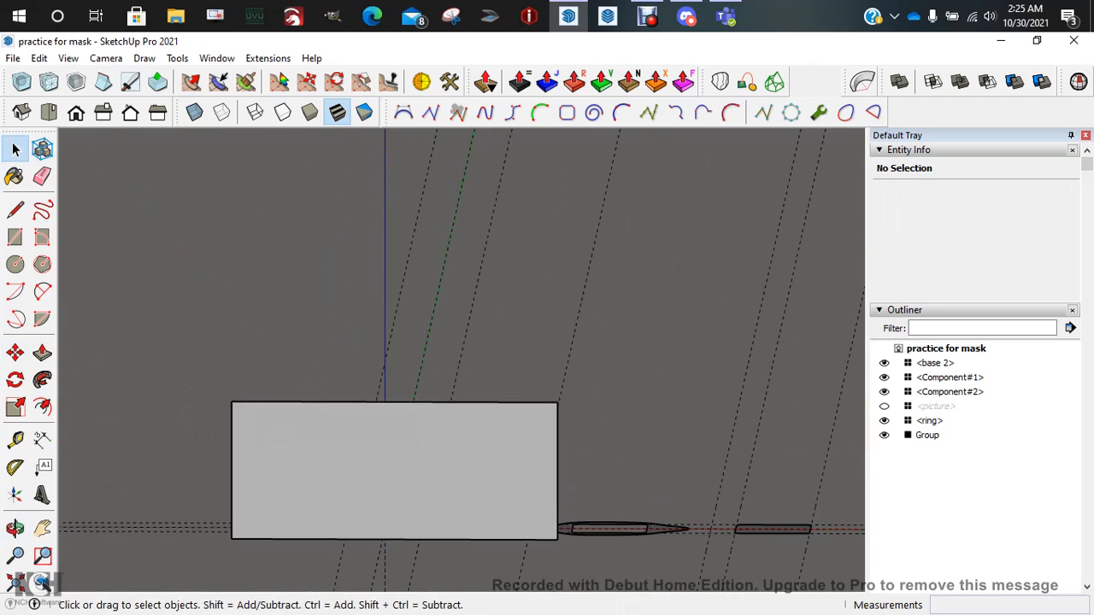
Switch to Front view, turn on X-ray, and start a 2 Point Arc on the face
left_click(77, 112)
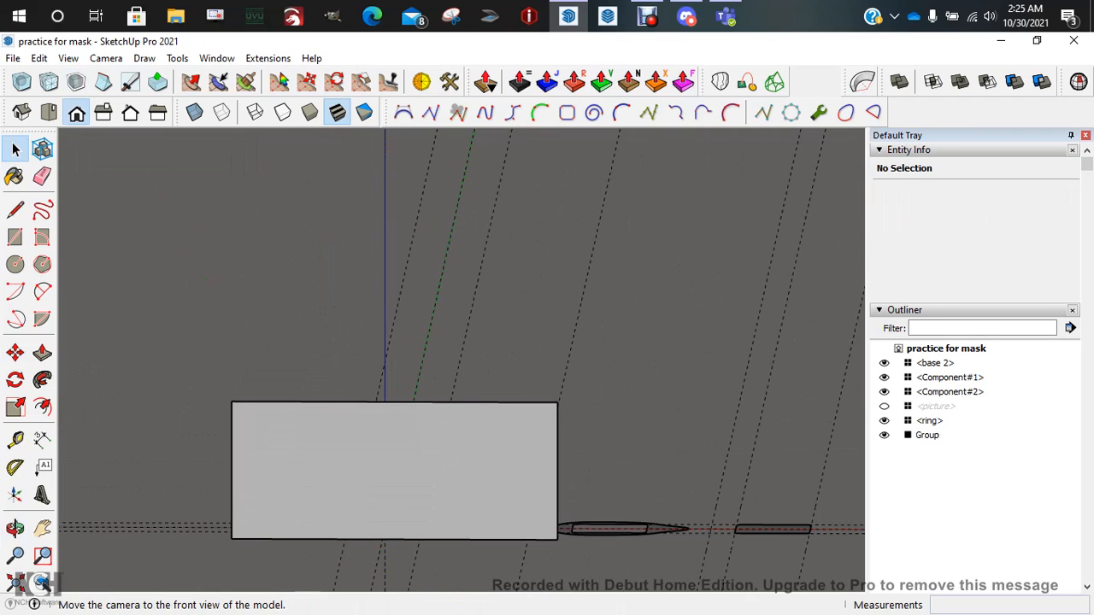
scroll(282, 314, "up", 4)
scroll(292, 319, "down", 2)
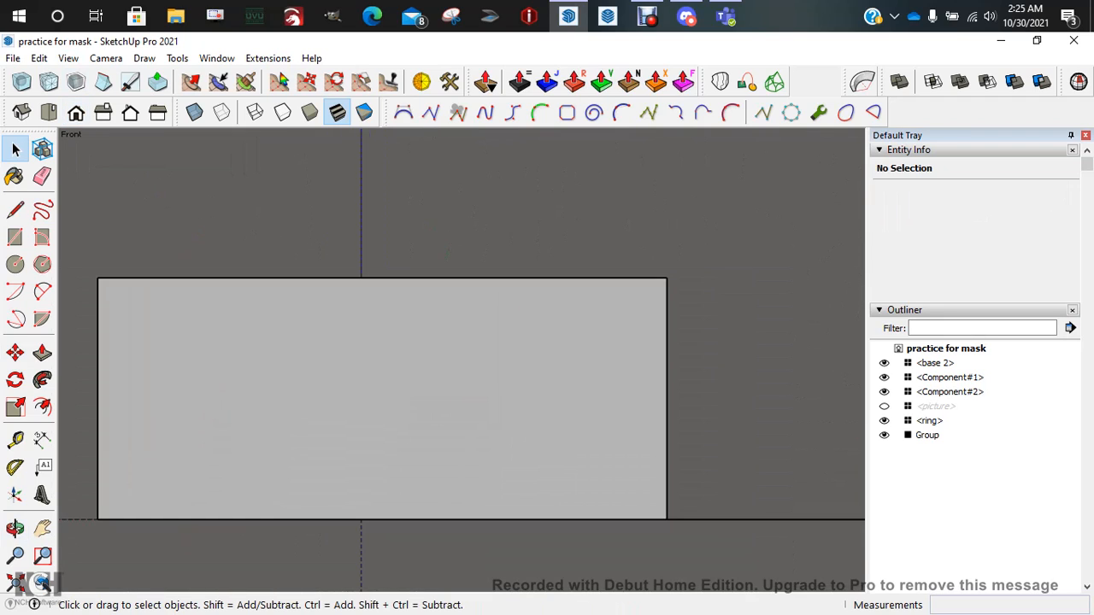
scroll(292, 319, "up", 1)
middle_click_drag(293, 319, 346, 274, "shift")
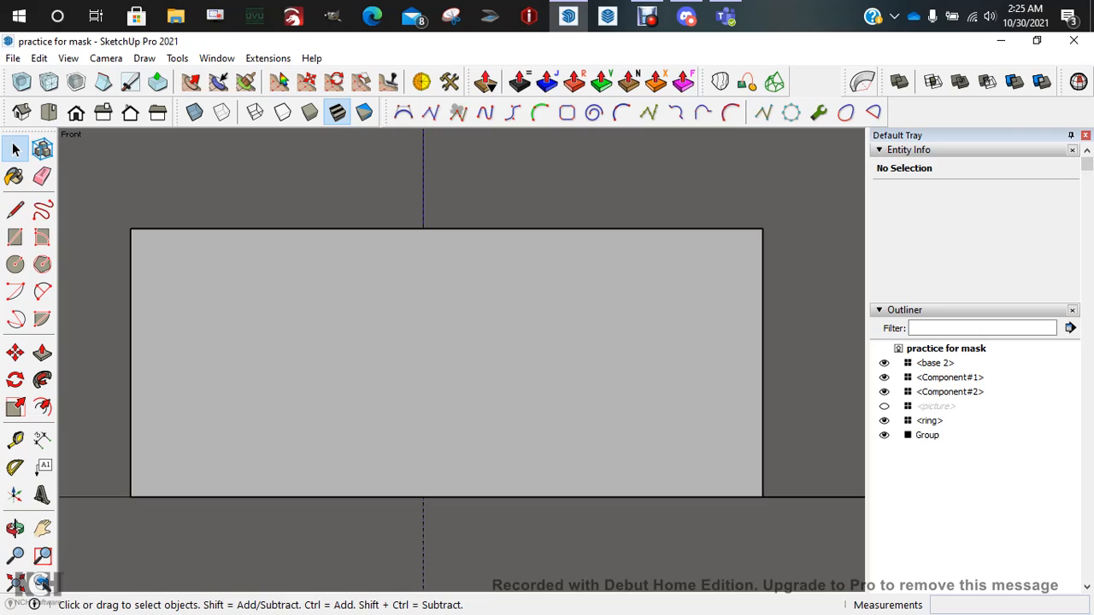
left_click(195, 112)
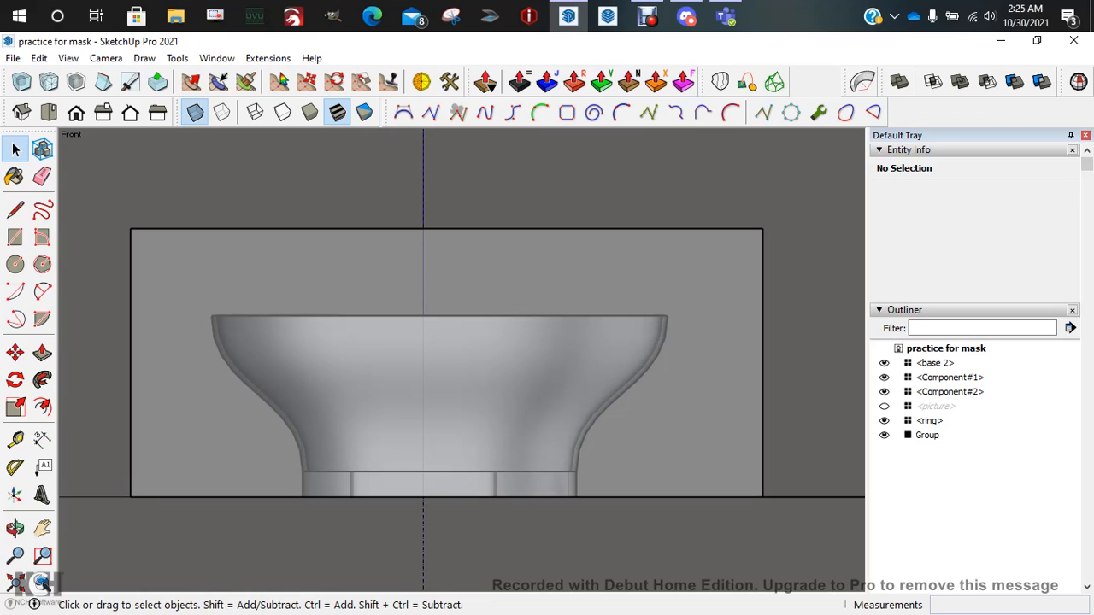
left_click(43, 292)
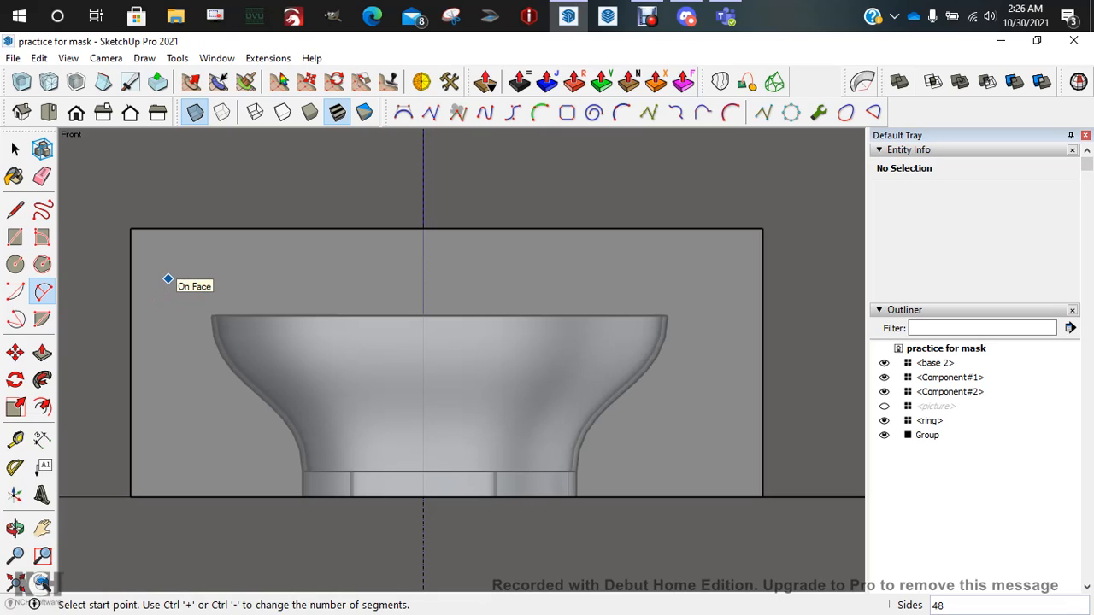
left_click(169, 280)
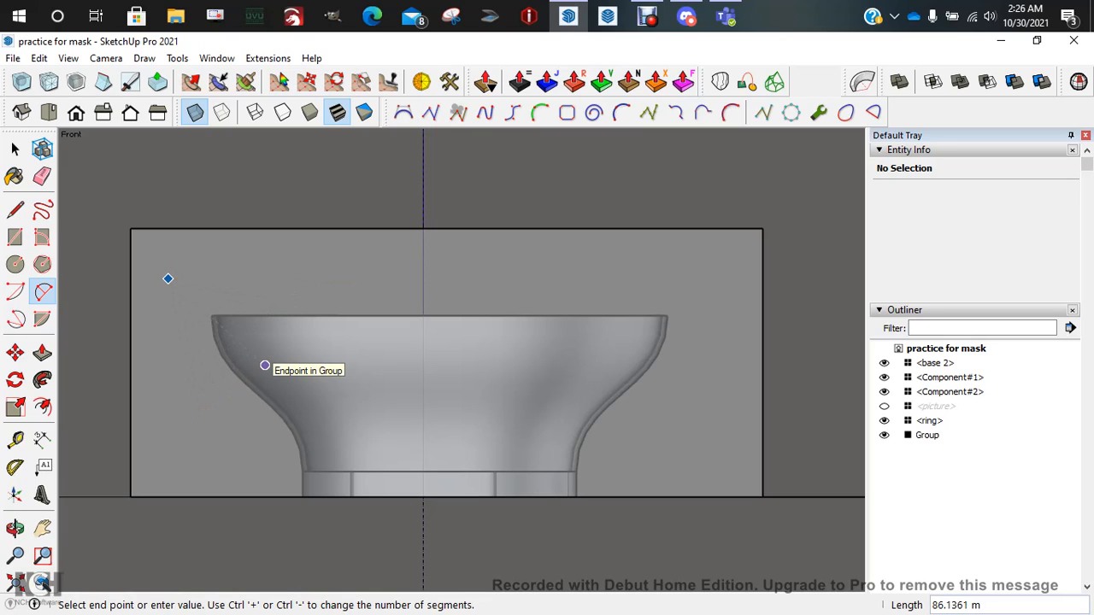
left_click(265, 366)
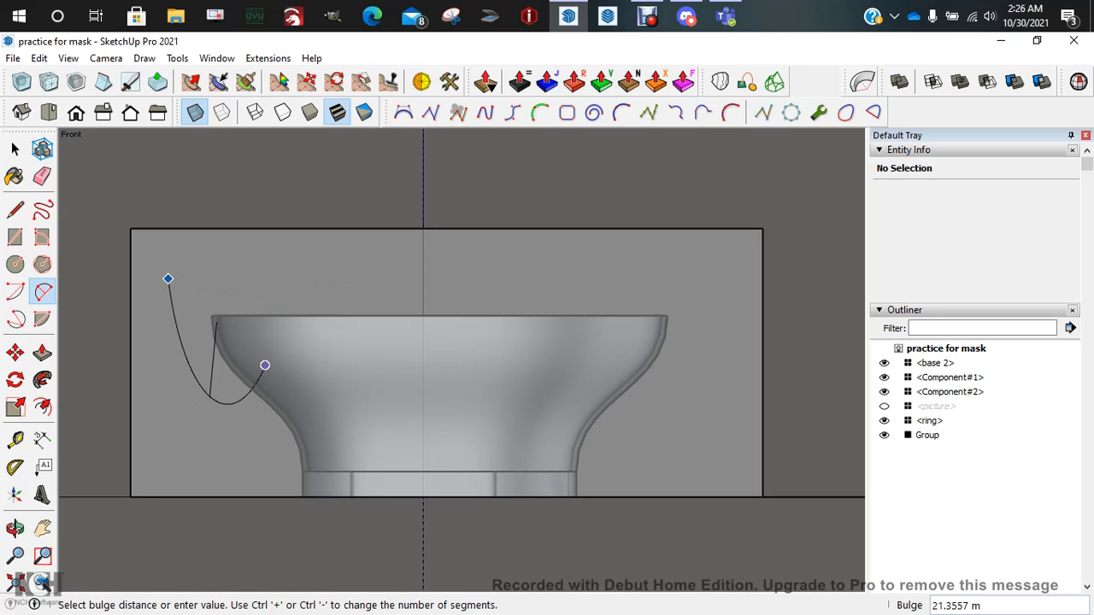
left_click(266, 365)
middle_click_drag(305, 336, 205, 373)
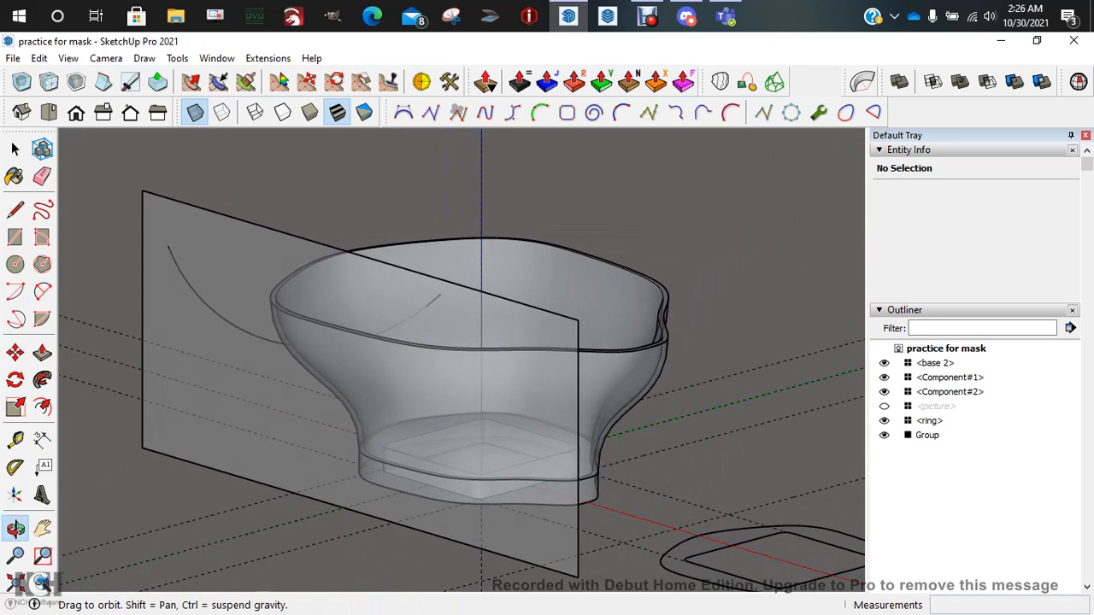
middle_click_drag(311, 286, 282, 330)
middle_click_drag(312, 377, 384, 339)
key("ctrl+z")
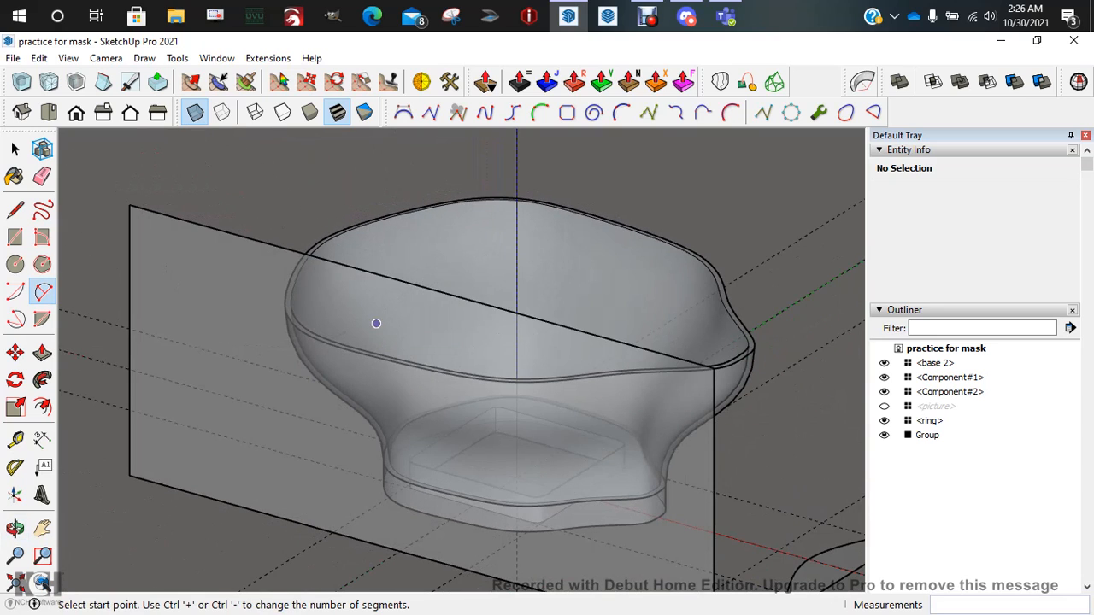
left_click(76, 112)
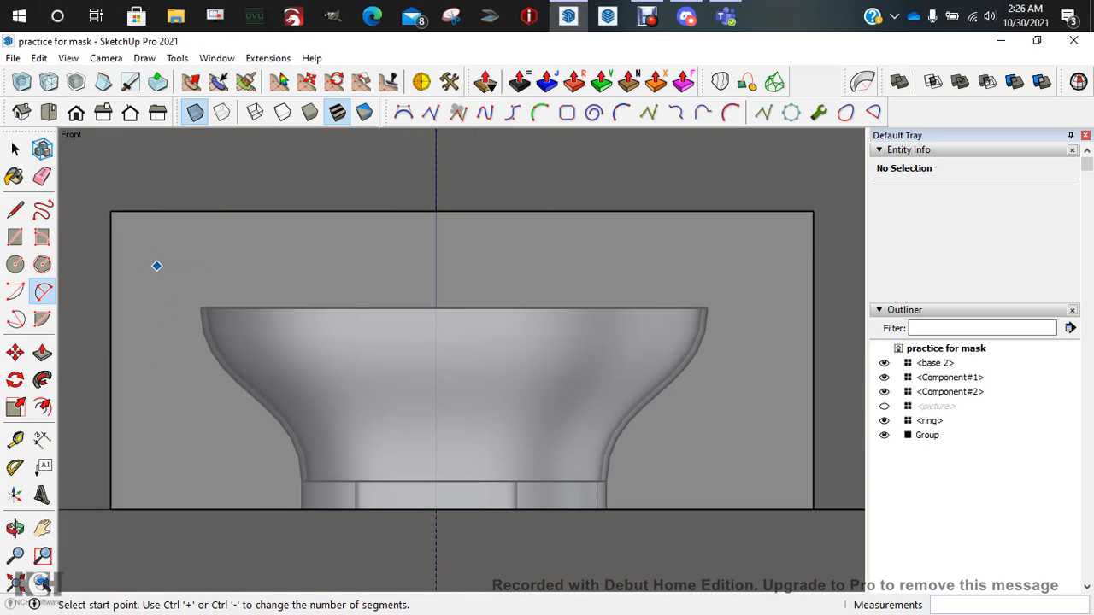
left_click(154, 268)
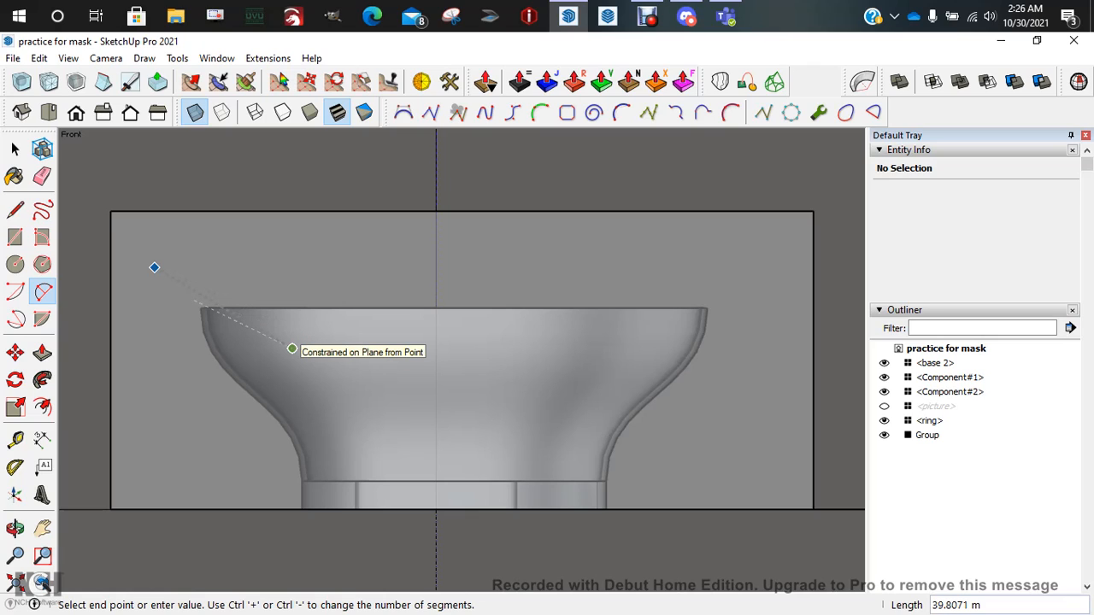
left_click(292, 349)
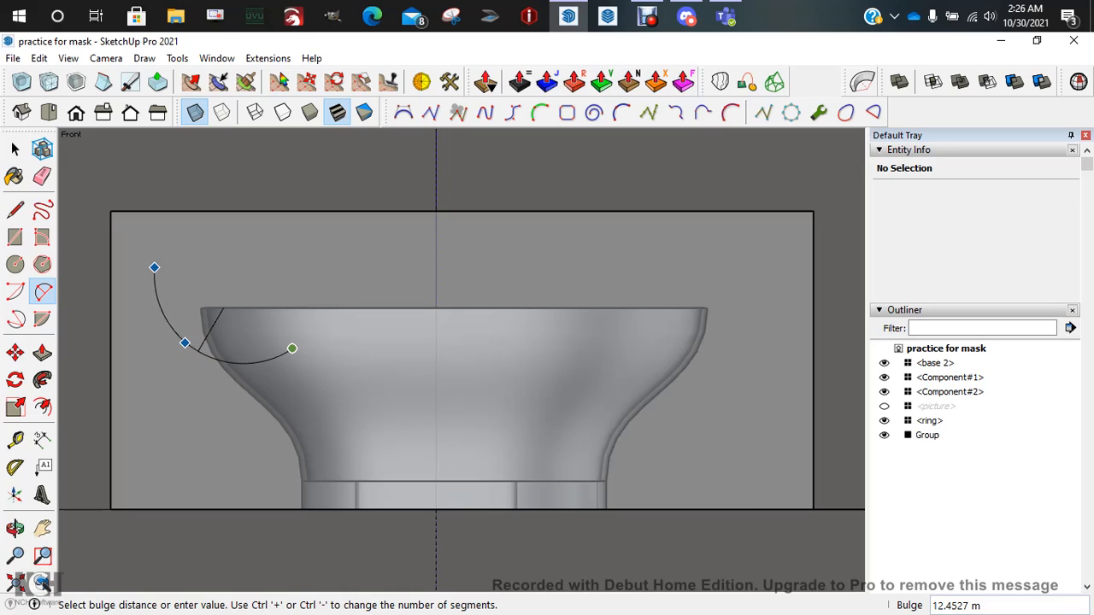
left_click(225, 377)
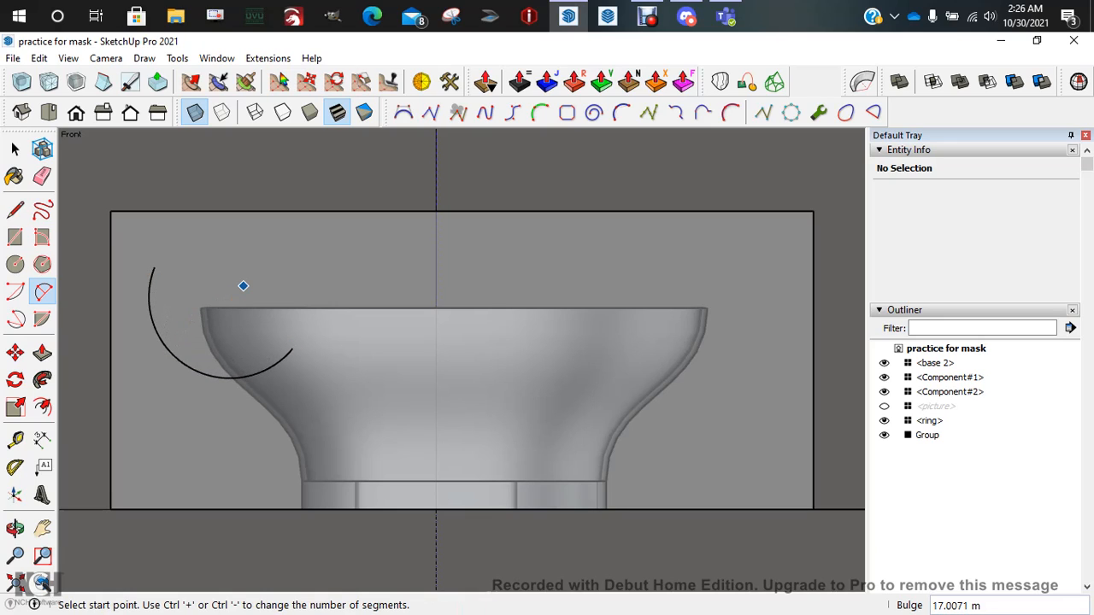
key("ctrl+z")
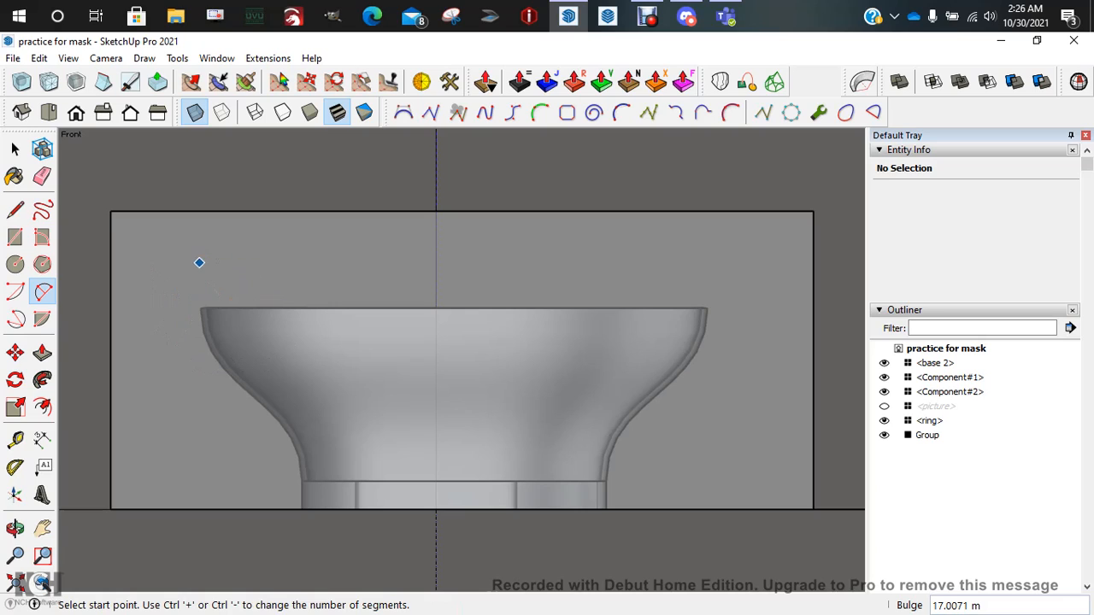
left_click(152, 265)
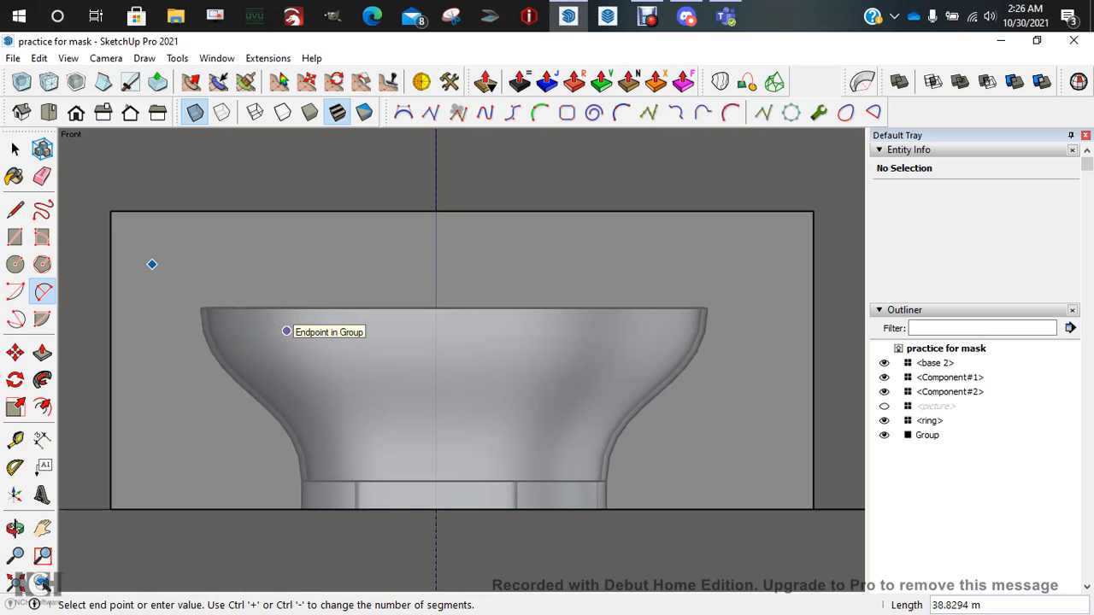
left_click(287, 331)
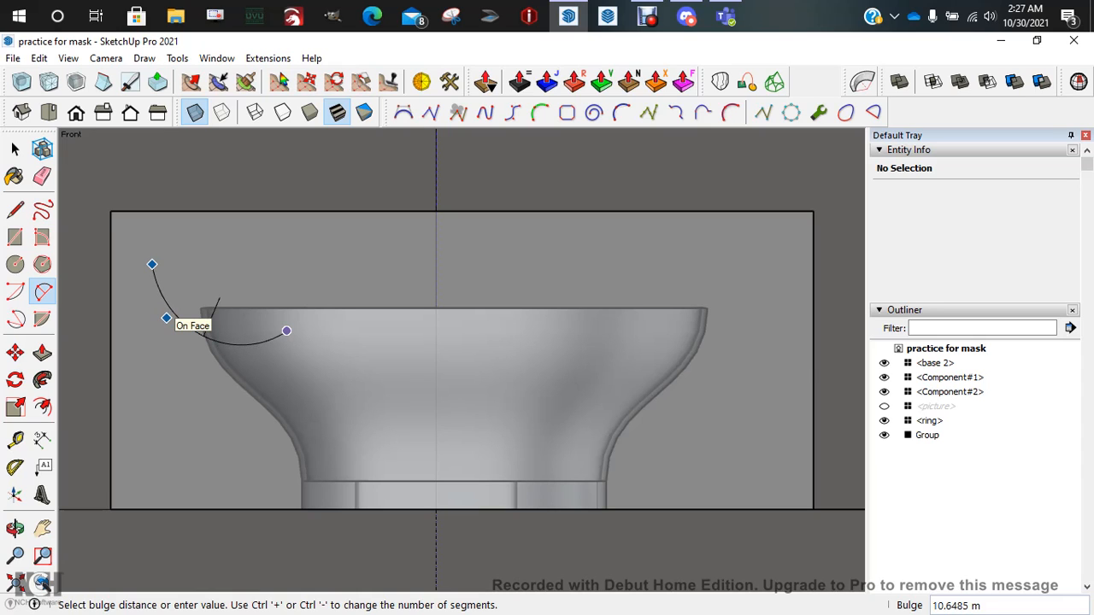
left_click(166, 318)
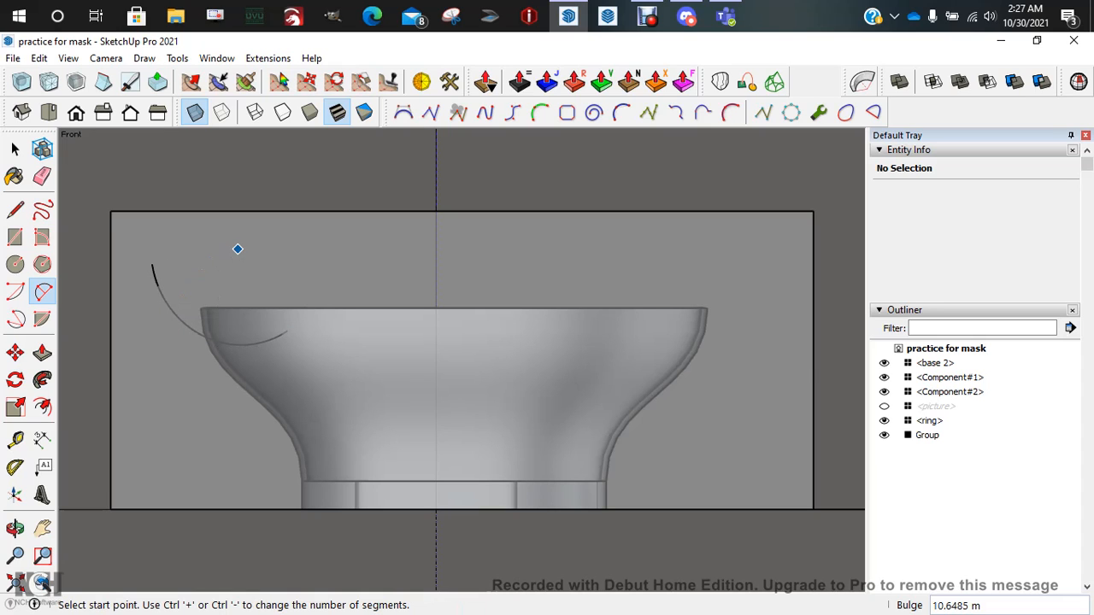
middle_click_drag(314, 274, 338, 308)
middle_click_drag(221, 303, 232, 253)
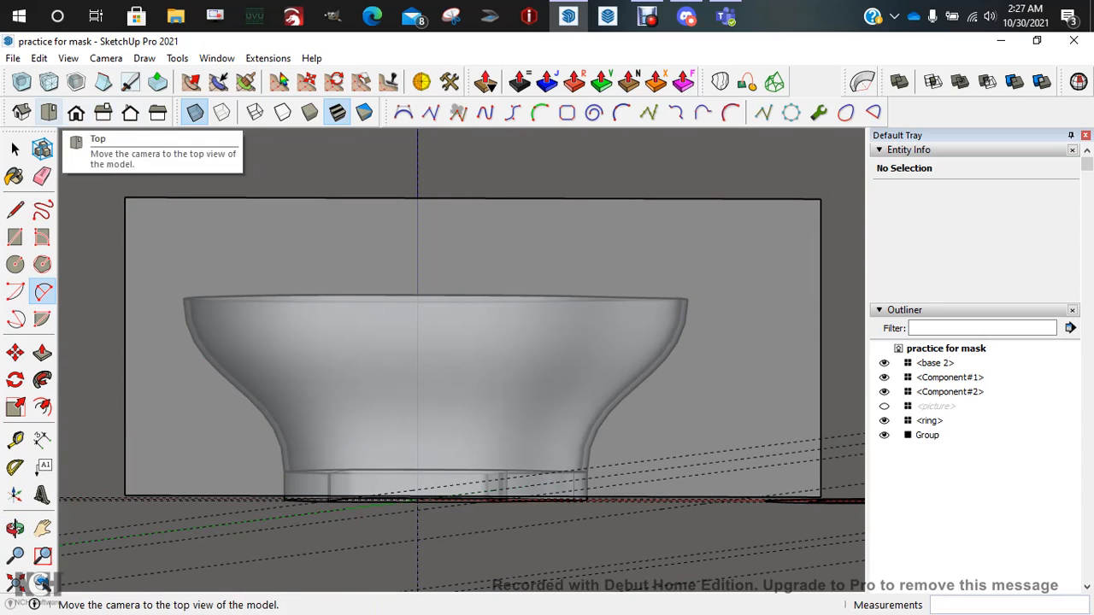
left_click(76, 113)
left_click(157, 261)
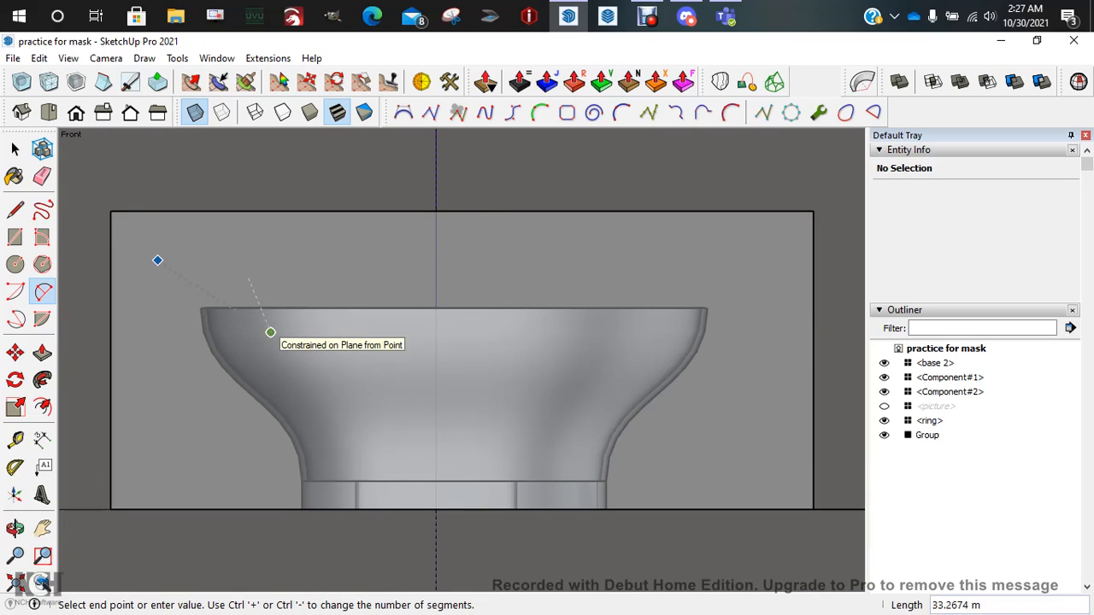
Draw three tangent arcs across the face, dipping to the rim at both sides and rising mid-way
left_click(270, 332)
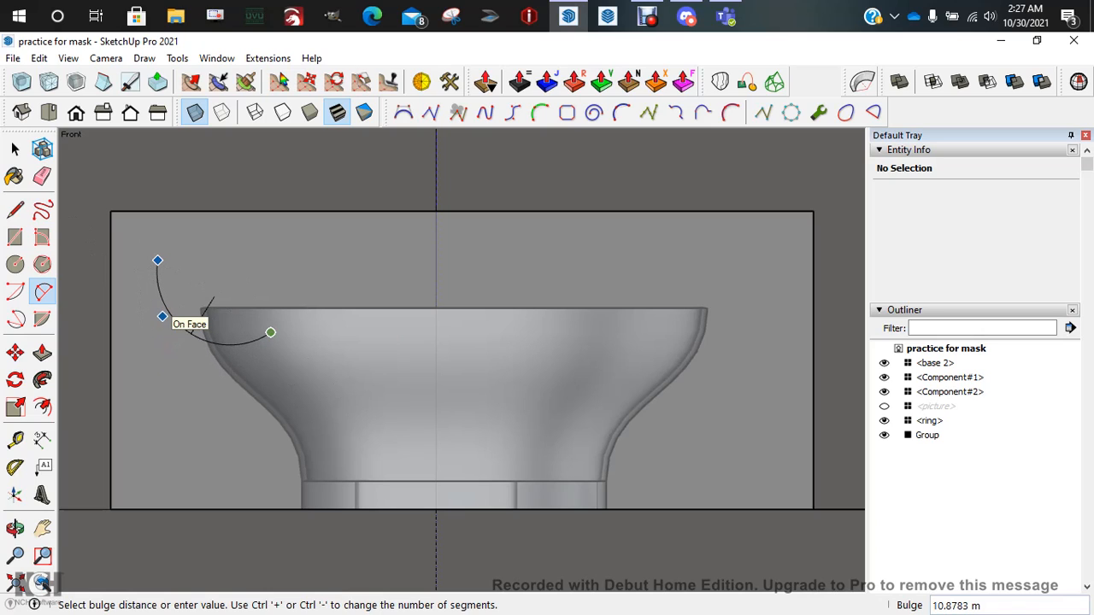
left_click(162, 317)
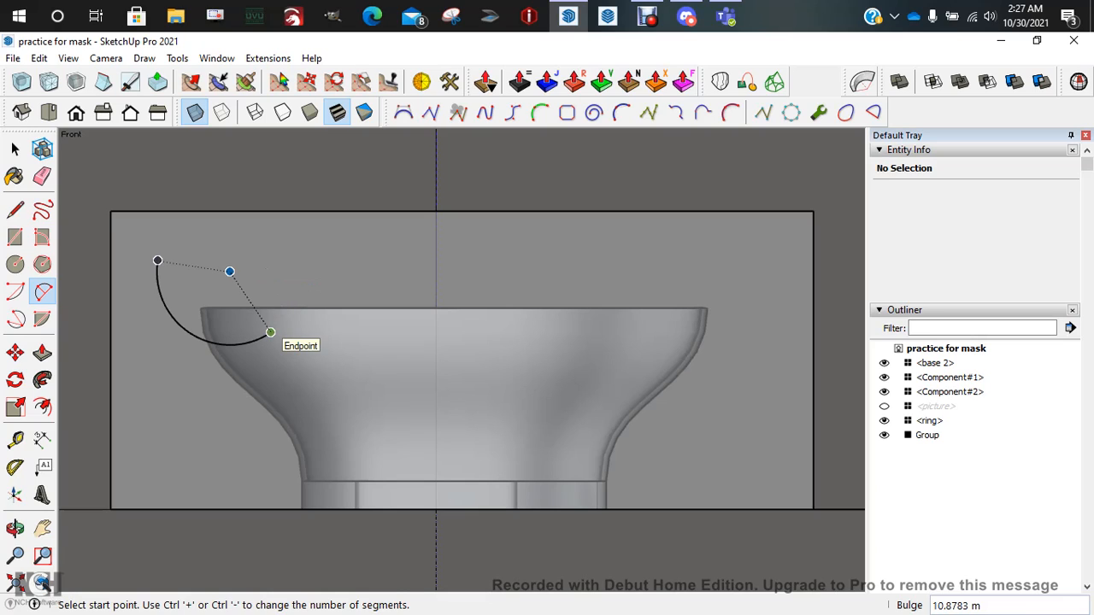
left_click(270, 331)
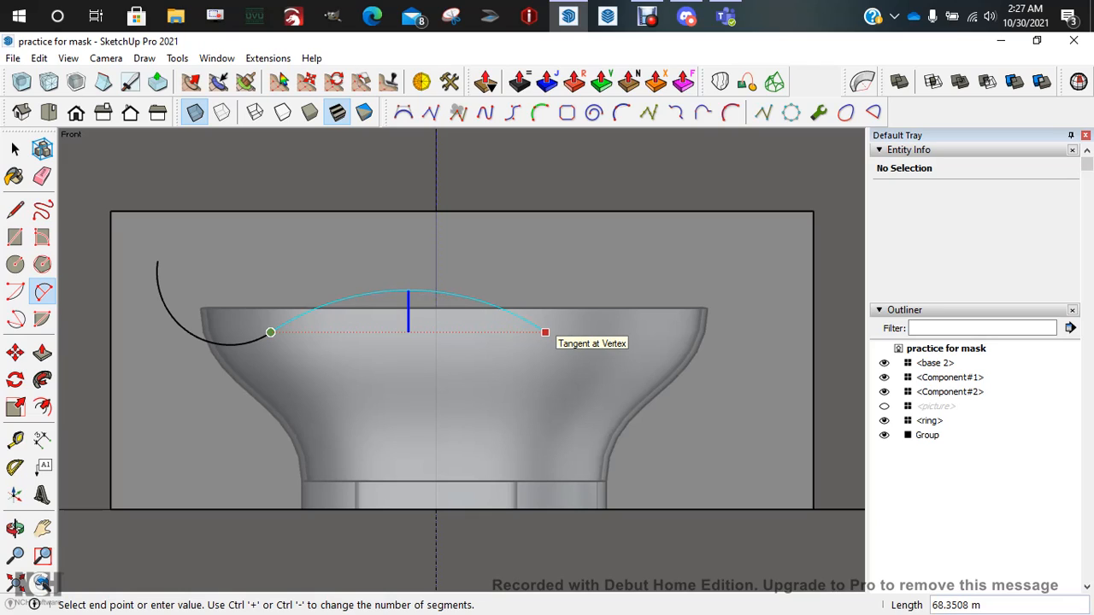
left_click(545, 333)
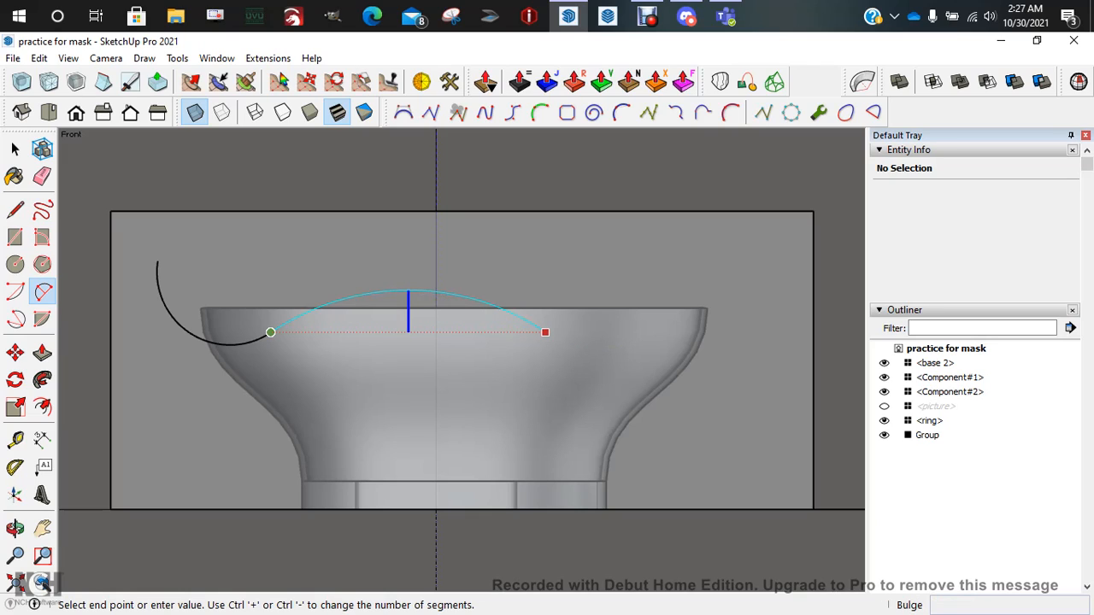
left_click(408, 291)
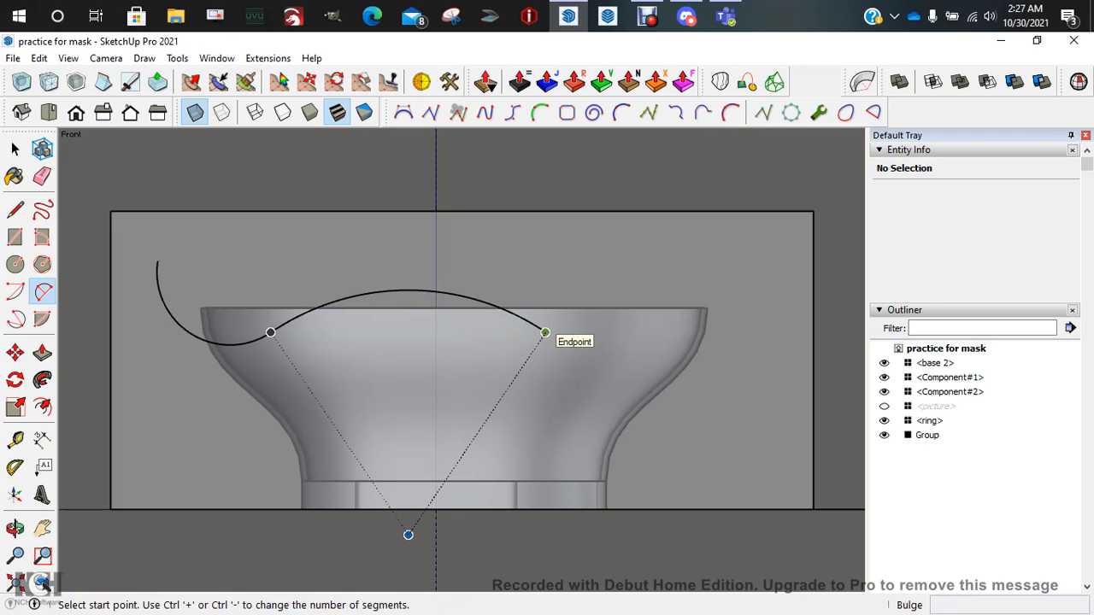
left_click(546, 333)
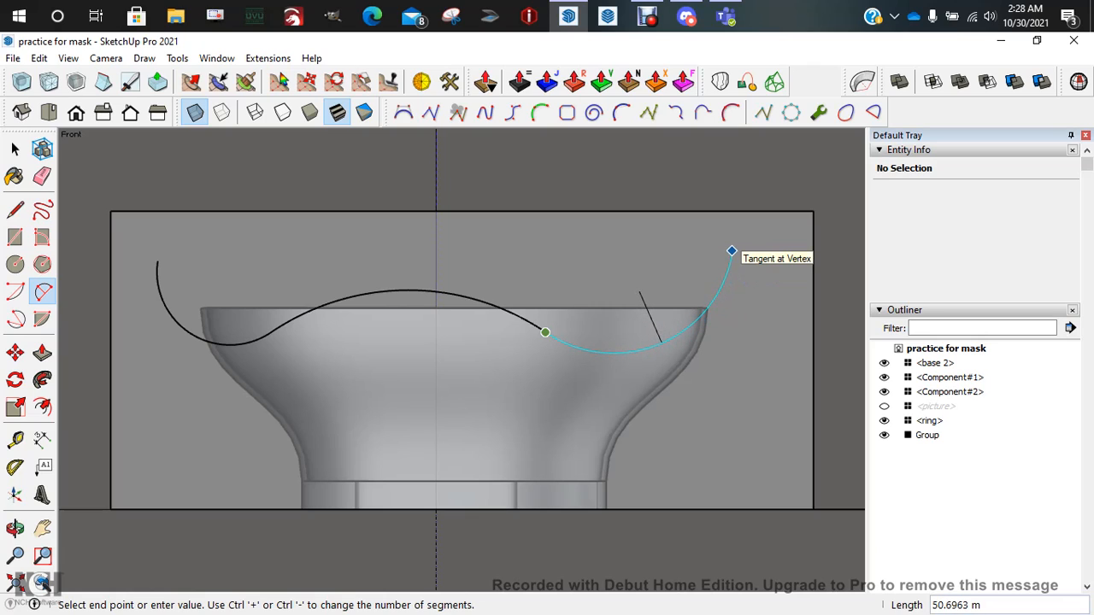
double_click(732, 250)
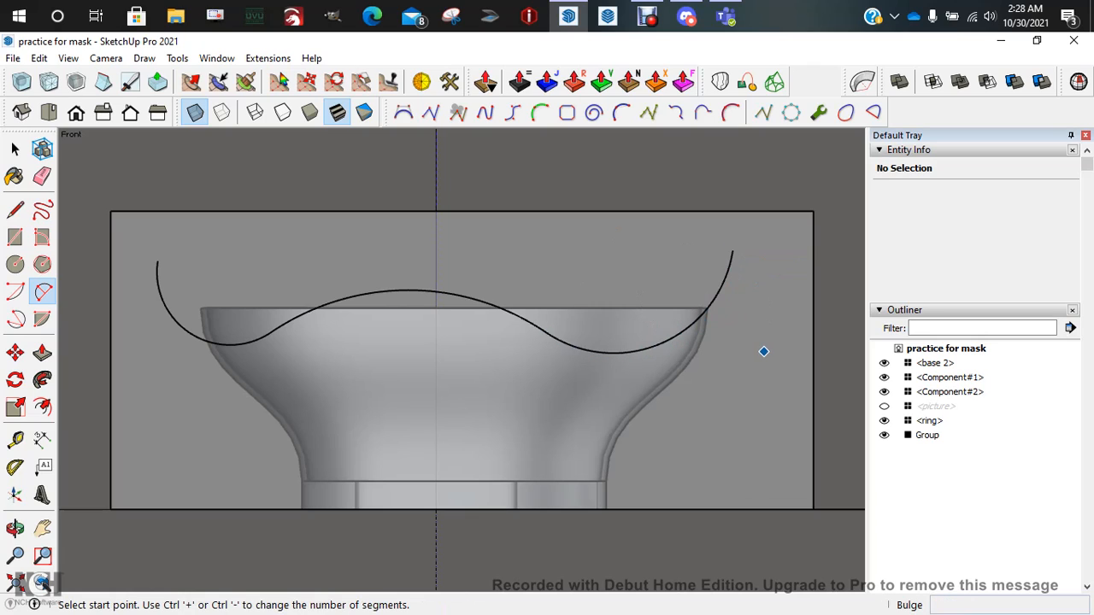
key("space")
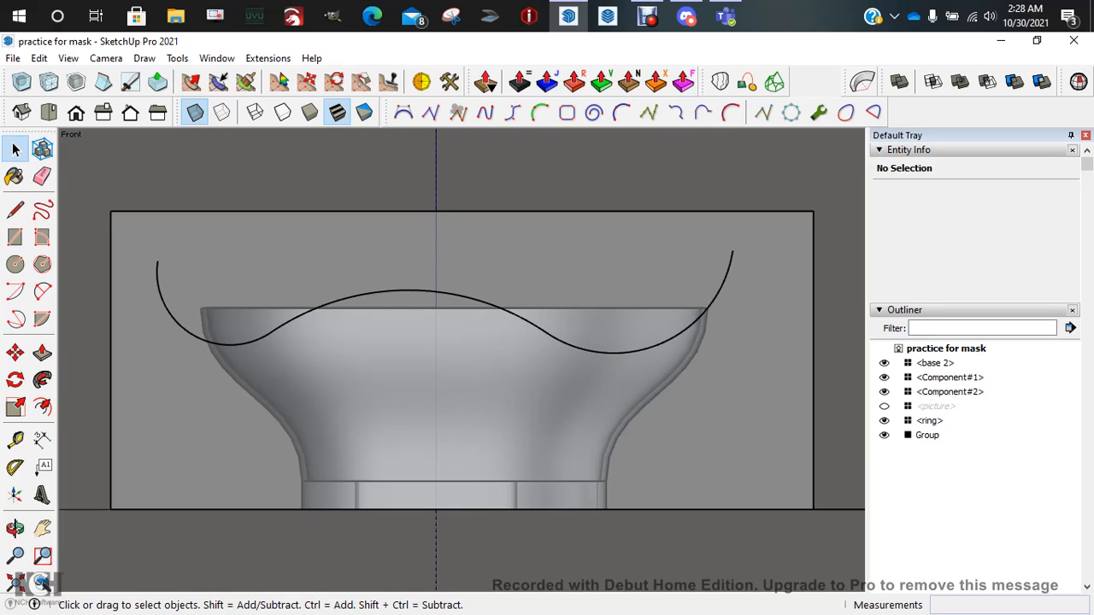
left_click(195, 112)
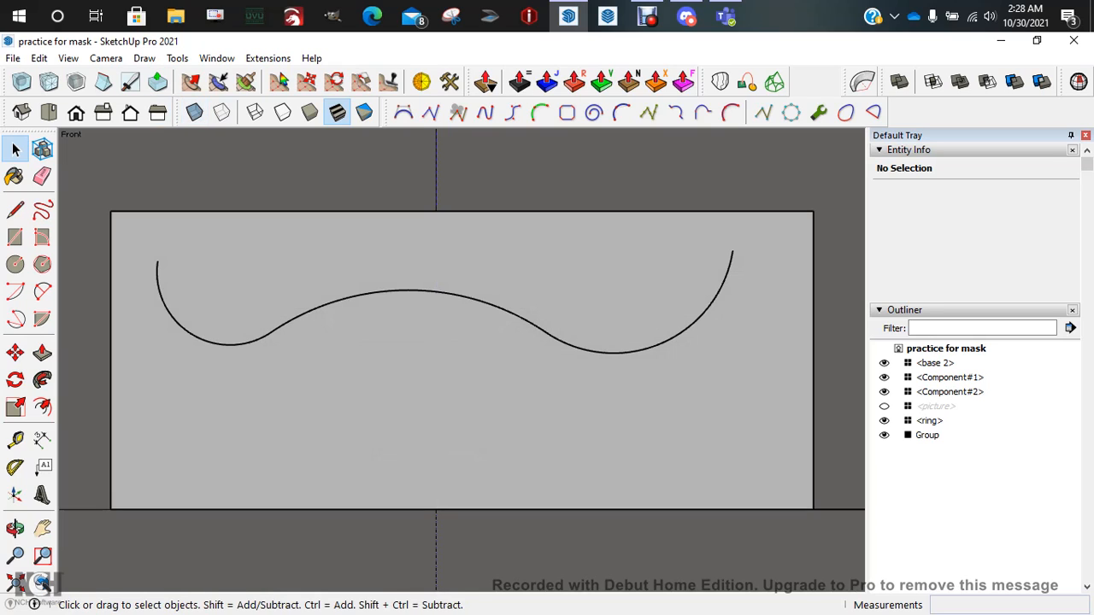
middle_click_drag(513, 342, 319, 428)
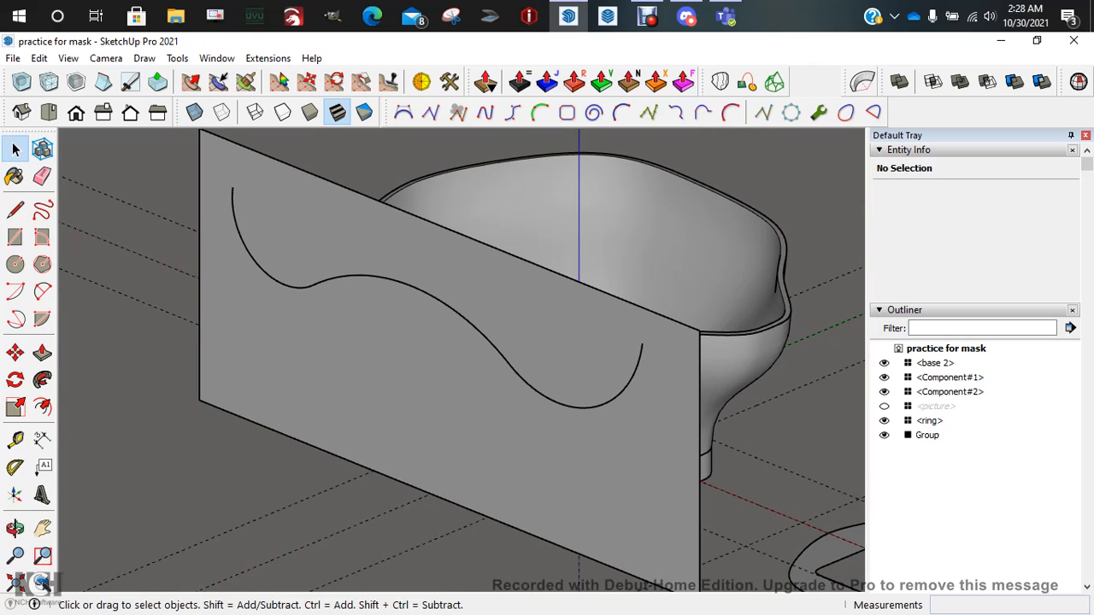
middle_click_drag(376, 402, 513, 329)
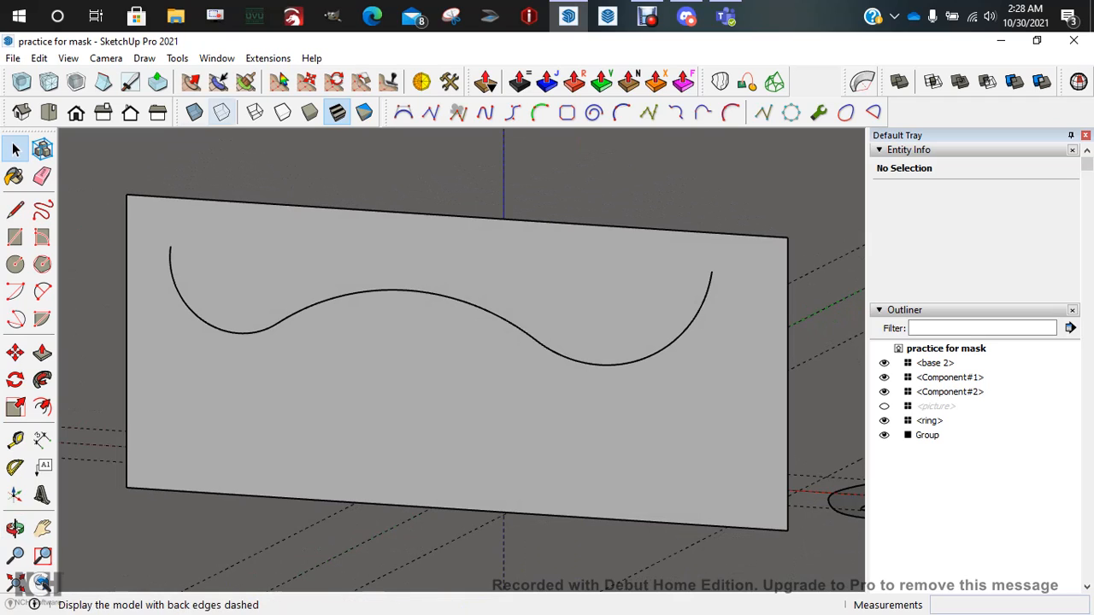
left_click(195, 112)
In Front view, draw a straight line joining the wavy curve's two ends
left_click(76, 112)
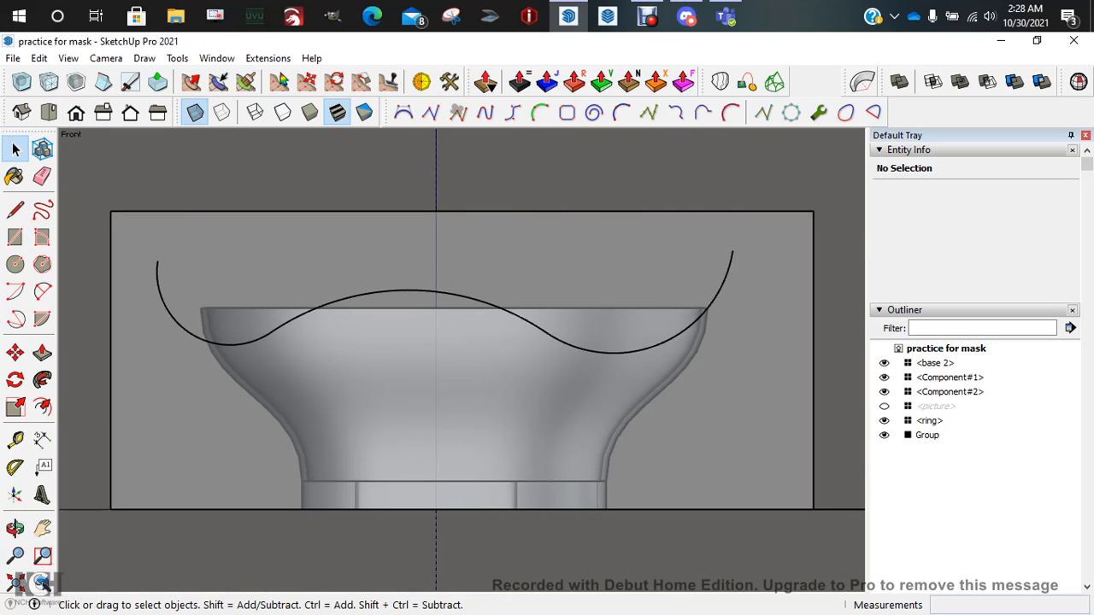
key("l")
left_click(157, 260)
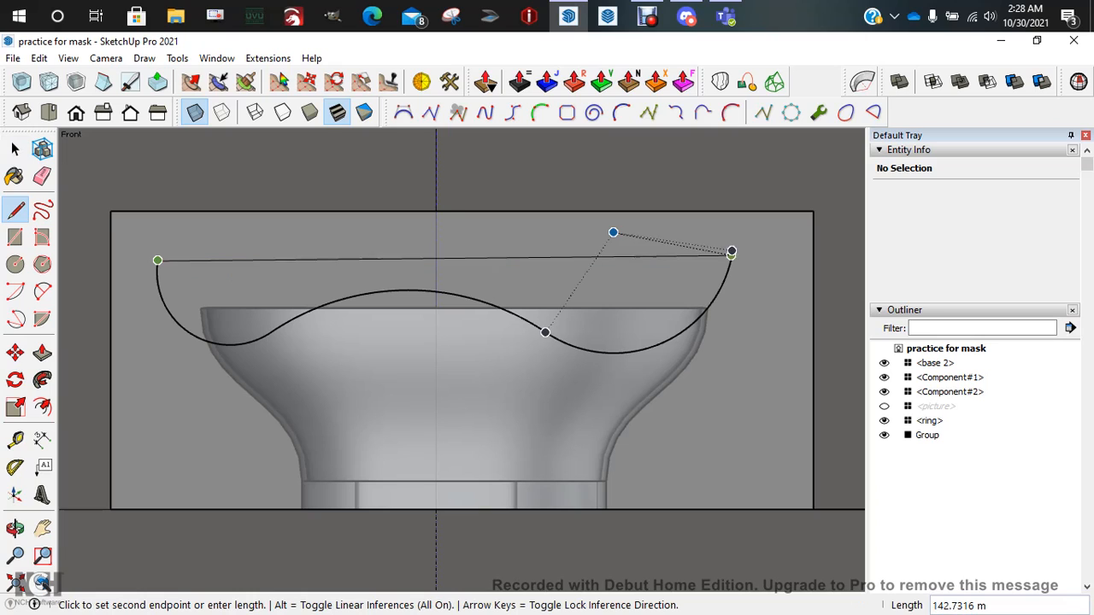
left_click(732, 251)
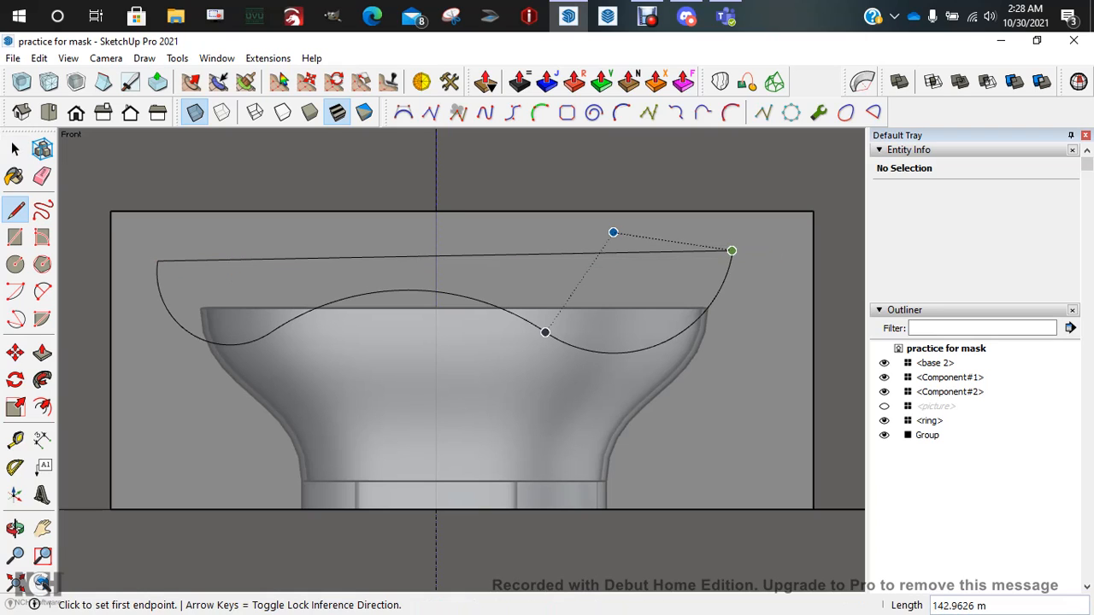
key("space")
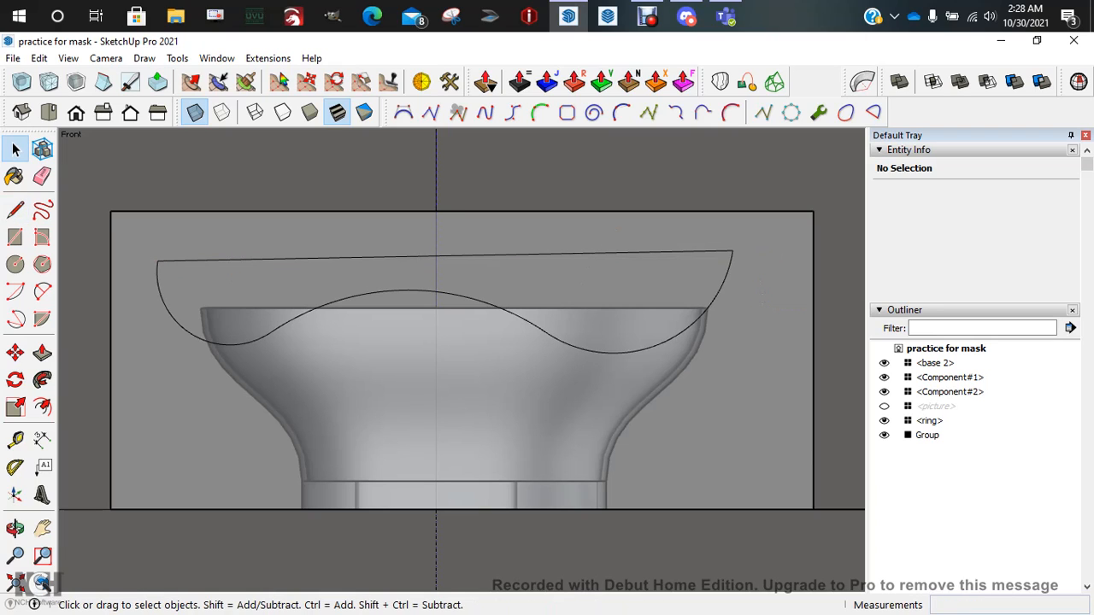
Delete the leftover rectangle face and its top, right, bottom and left edges
key("Delete")
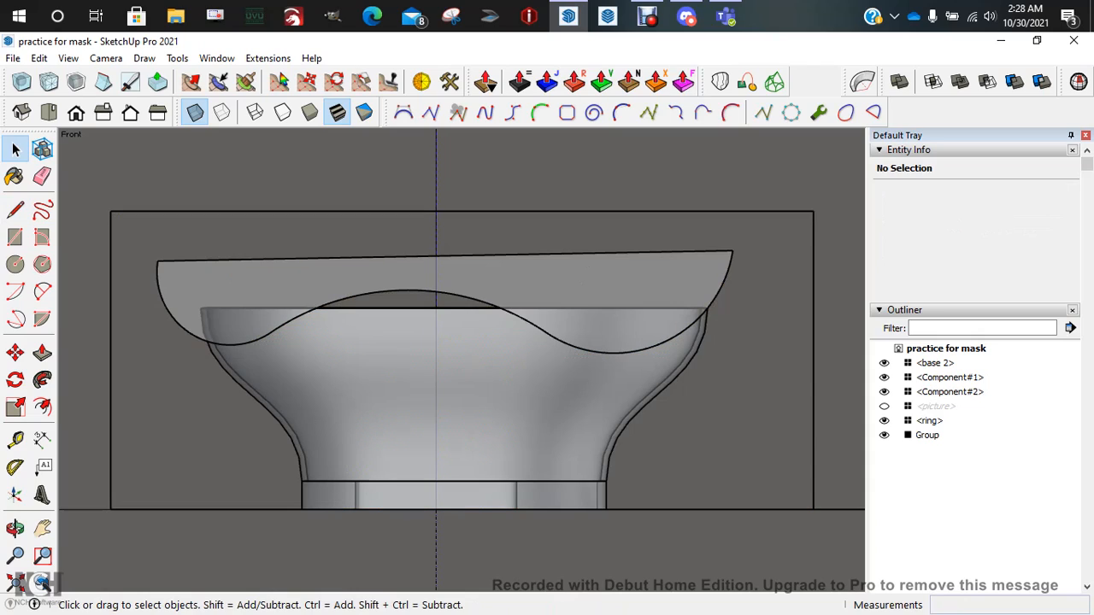
left_click(462, 211)
key("Delete")
left_click(814, 295)
key("Delete")
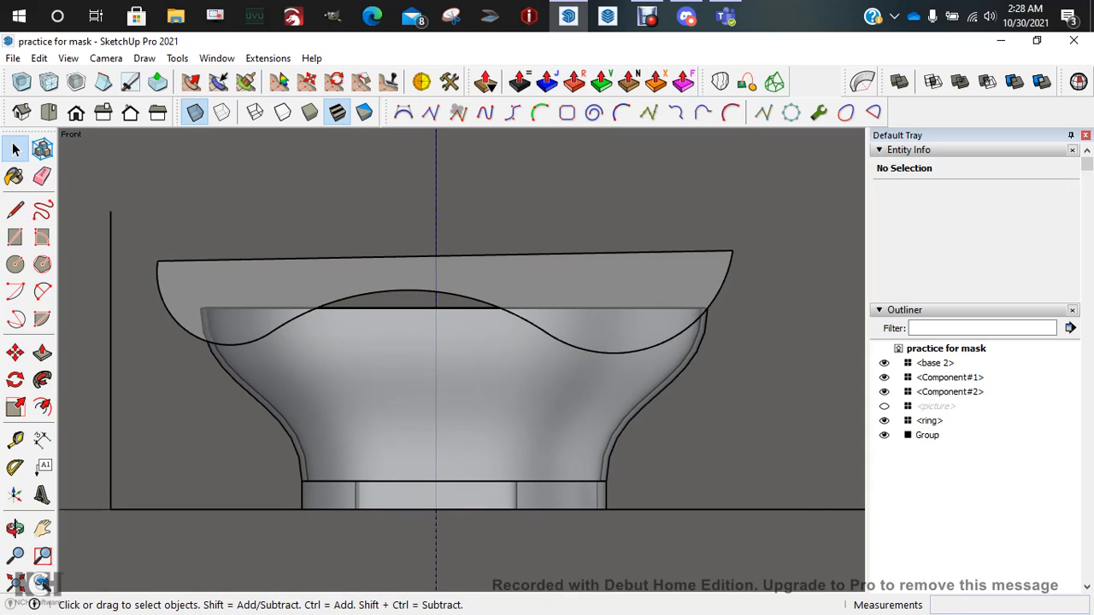
left_click(718, 510)
key("Delete")
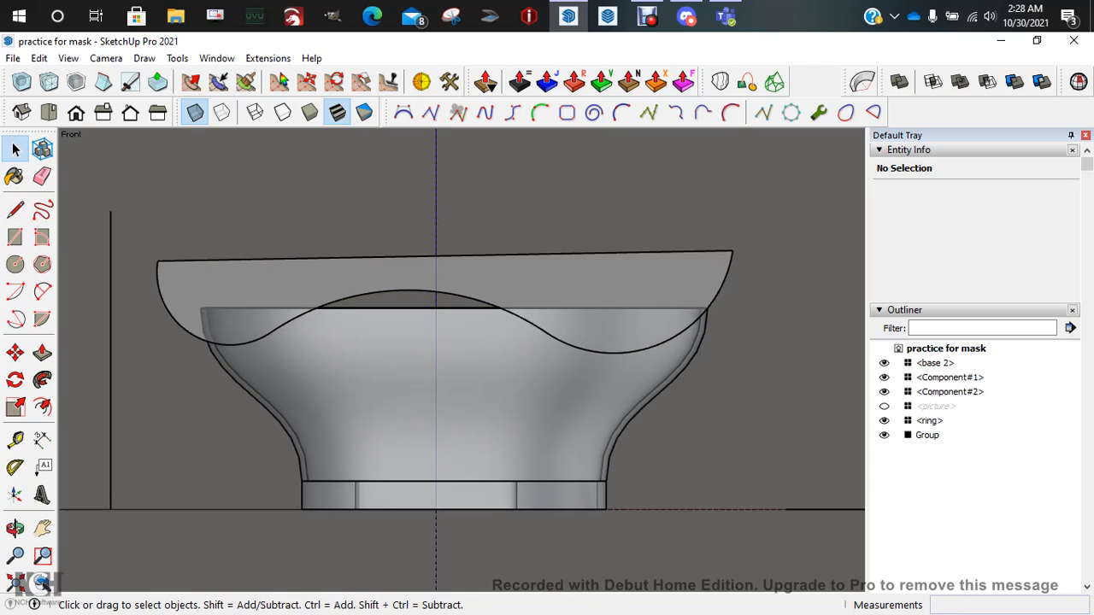
left_click(110, 385)
key("Delete")
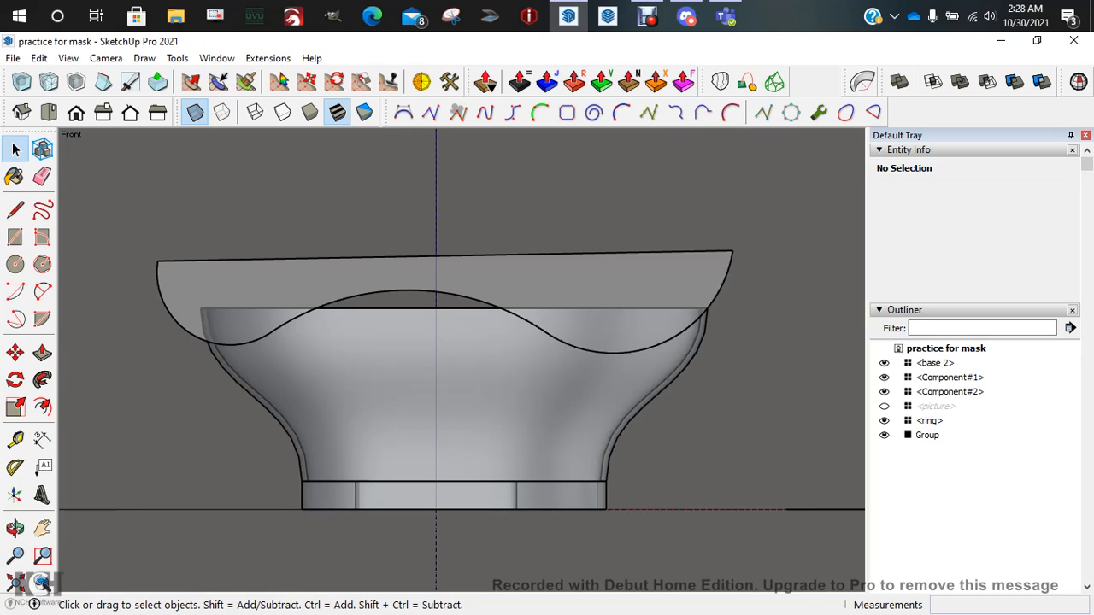
Turn X-ray off and push/pull the wavy cutting surface upward into a thick slab
middle_click_drag(530, 333, 342, 410)
scroll(782, 356, "down", 3)
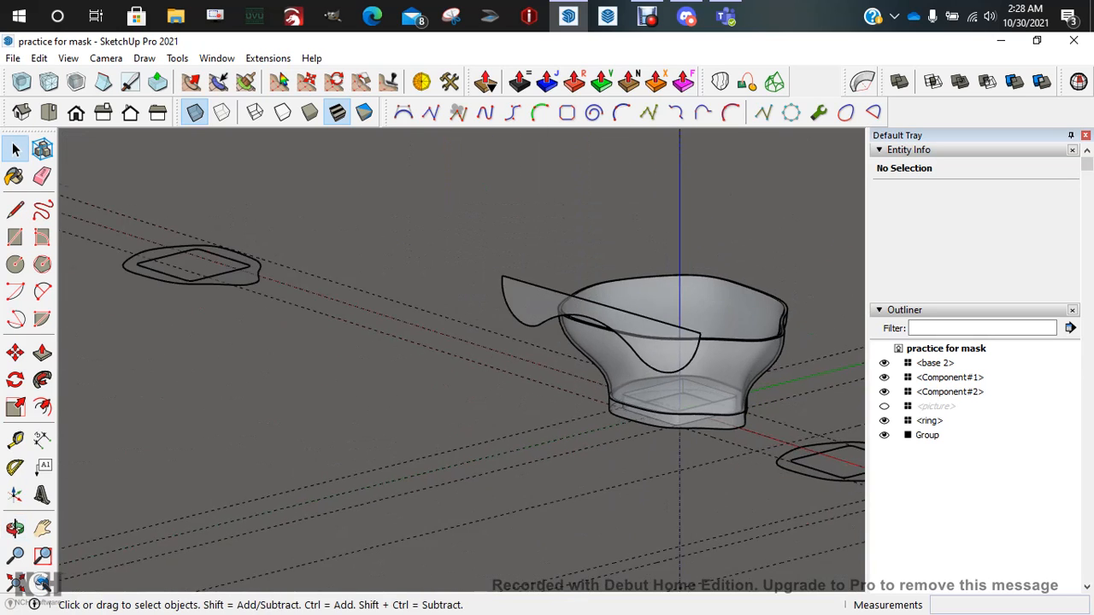
middle_click_drag(783, 356, 573, 419)
left_click(194, 112)
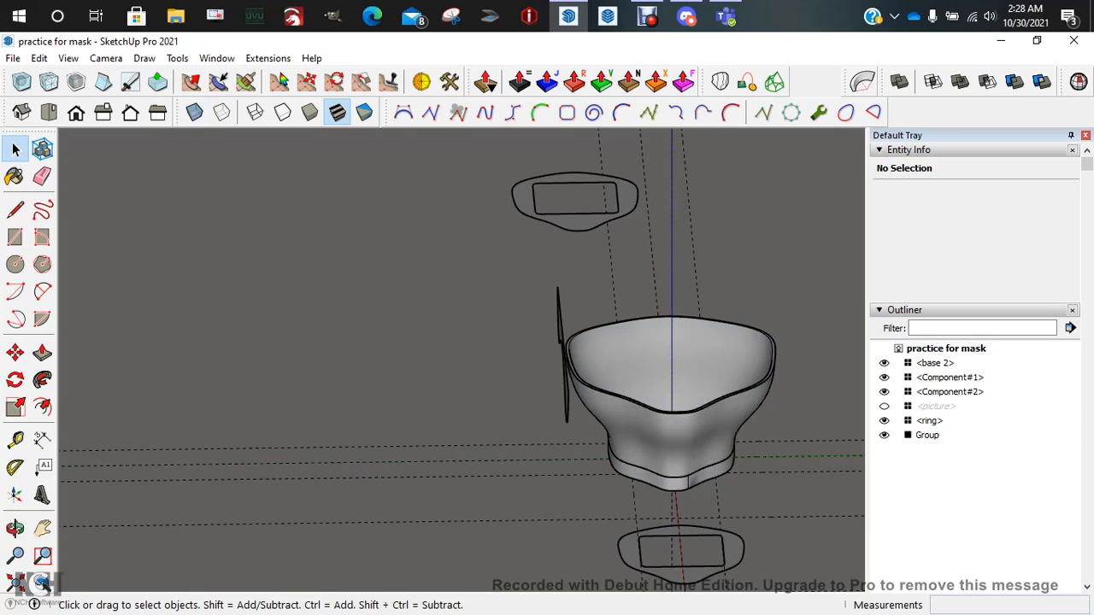
scroll(354, 248, "down", 2)
middle_click_drag(354, 248, 248, 218)
key("p")
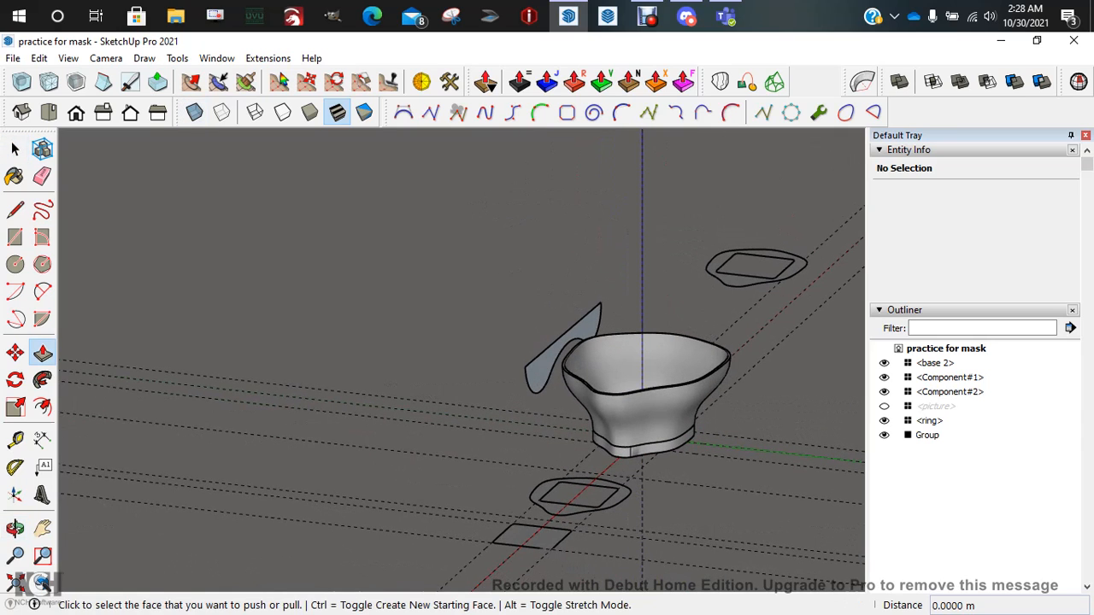
left_click(649, 367)
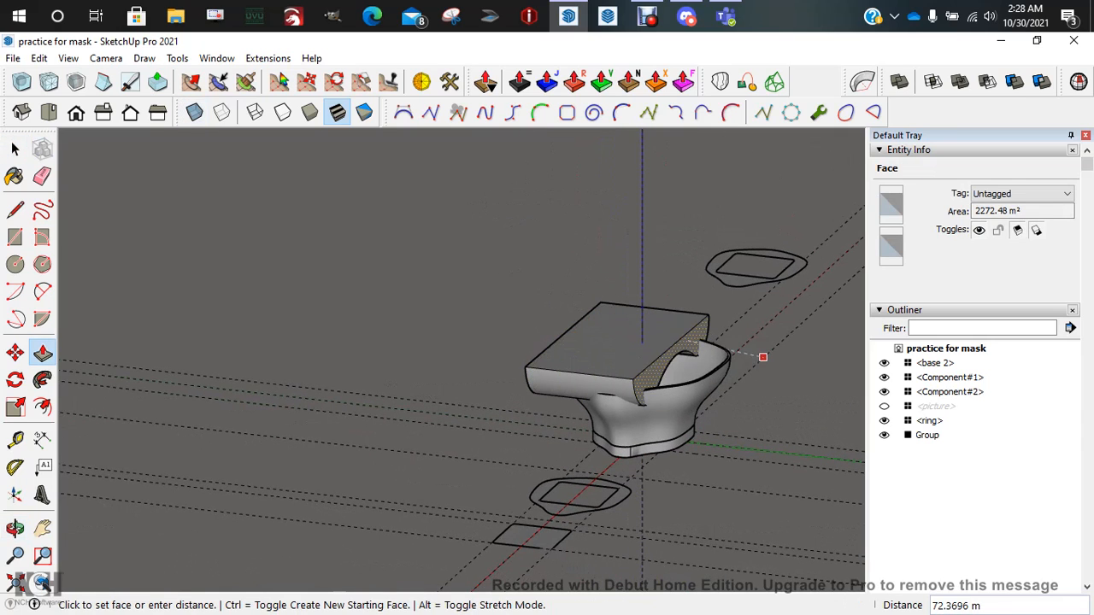
left_click(769, 373)
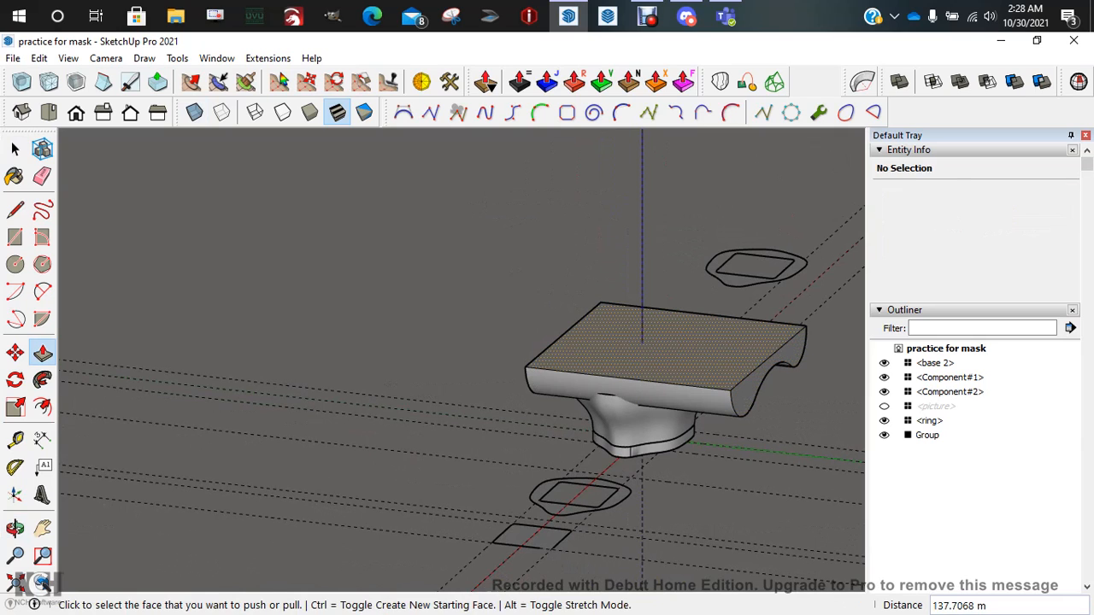
Select the entire slab and make it a group
key("space")
middle_click_drag(547, 359, 825, 286)
middle_click_drag(427, 308, 470, 400)
double_click(419, 338)
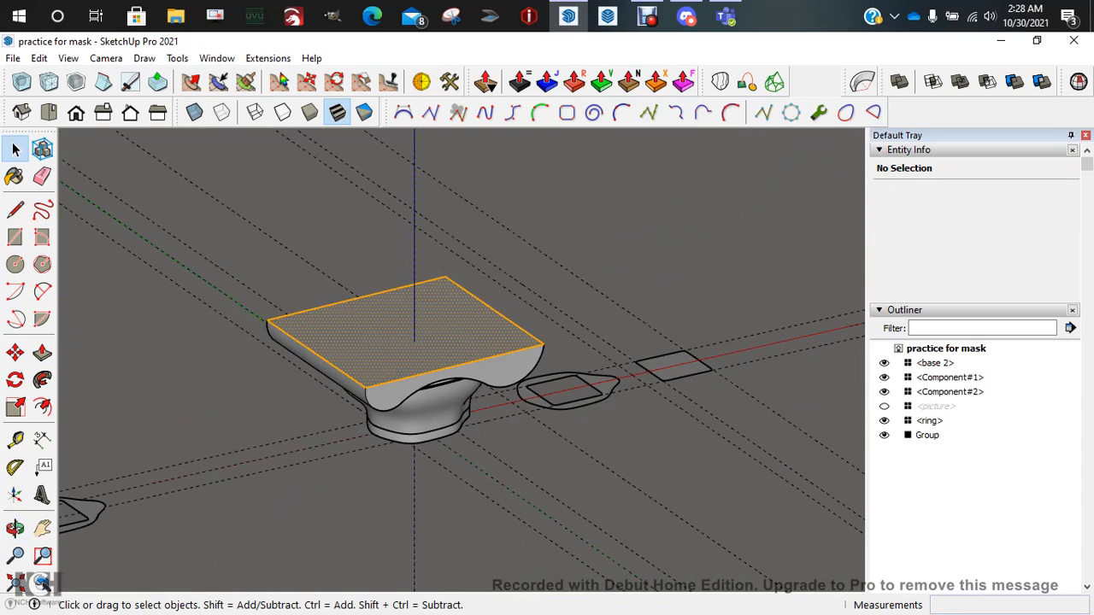
triple_click(419, 337)
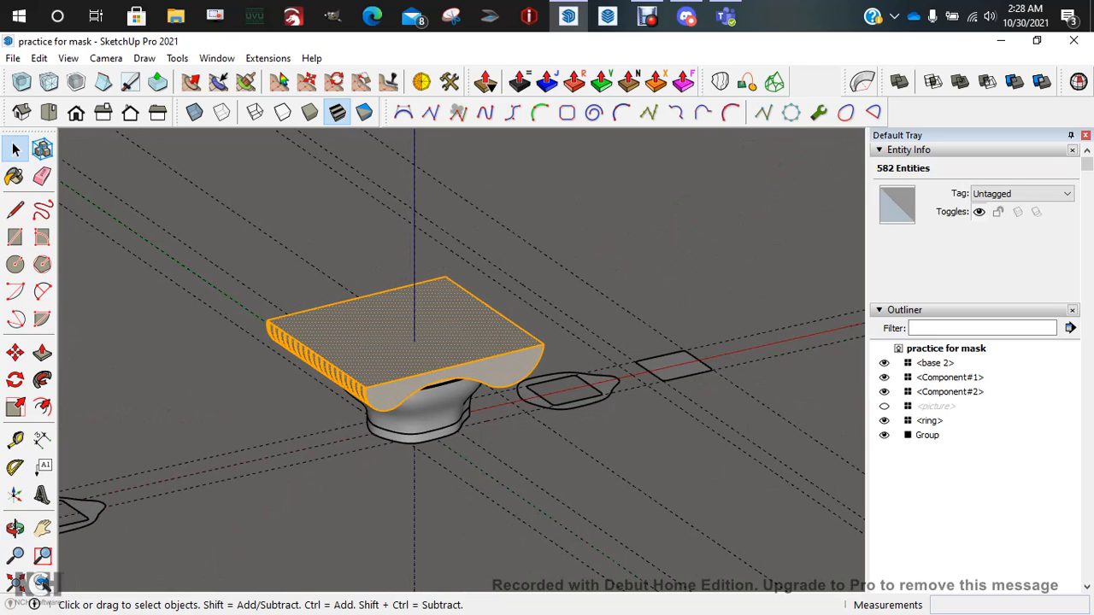
key("g")
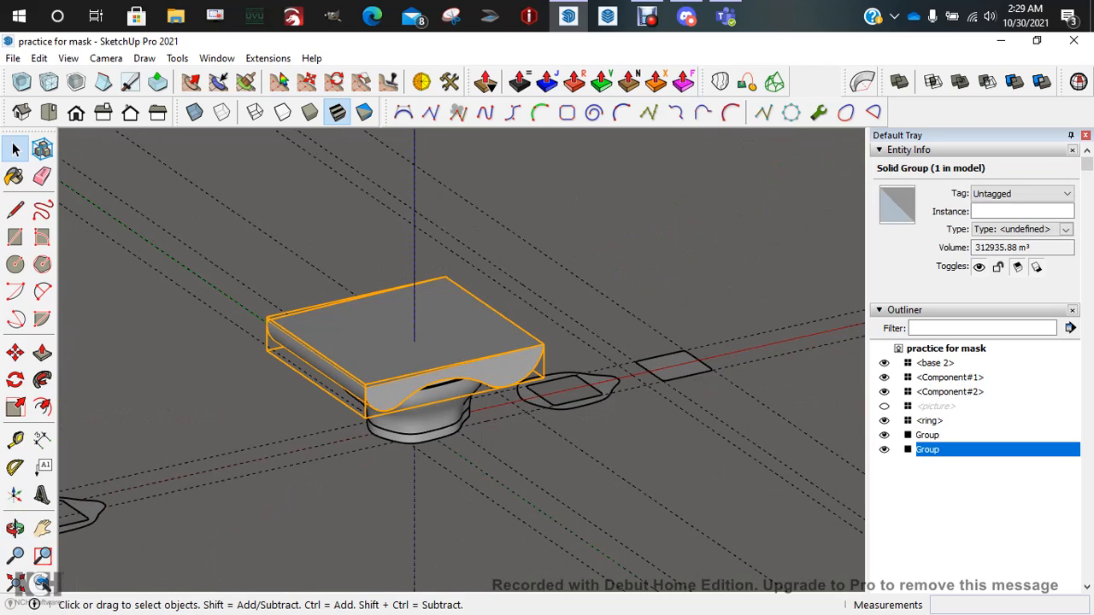
left_click(633, 265)
Select the slab group and start moving it down along the blue axis
middle_click_drag(632, 265, 645, 205)
scroll(377, 272, "up", 4)
middle_click_drag(377, 272, 337, 255)
scroll(357, 389, "up", 3)
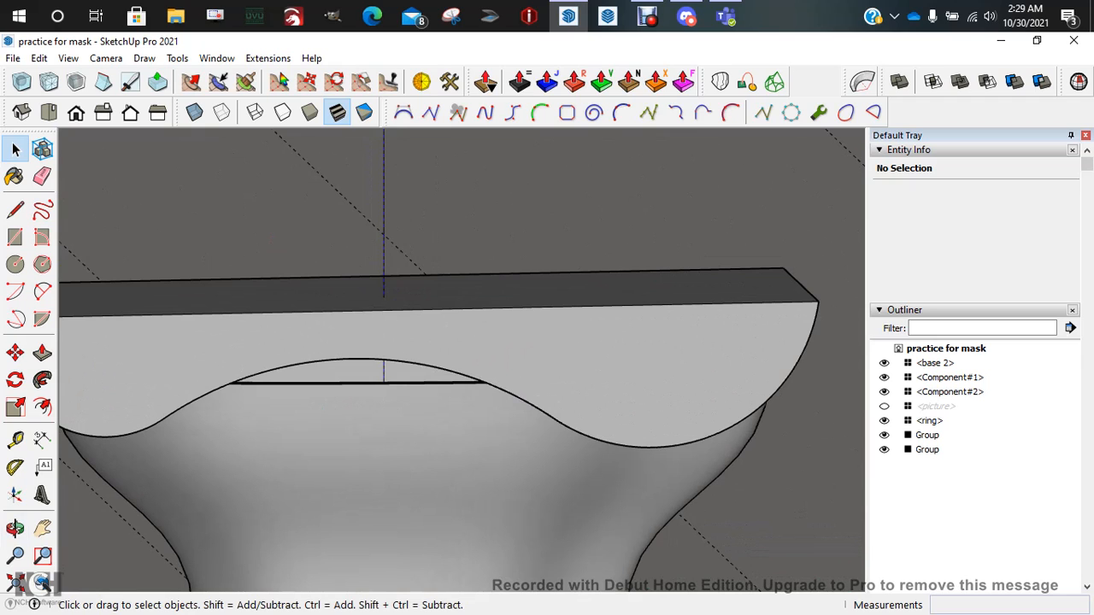
left_click(927, 450)
key("m")
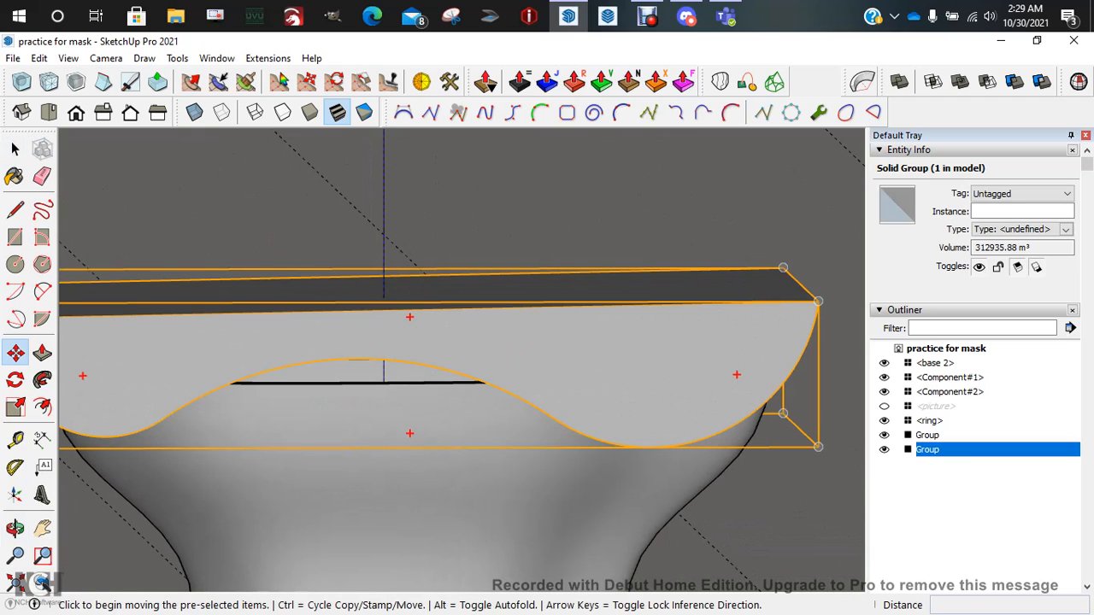
left_click(491, 346)
left_click(491, 374)
middle_click_drag(490, 375, 489, 301)
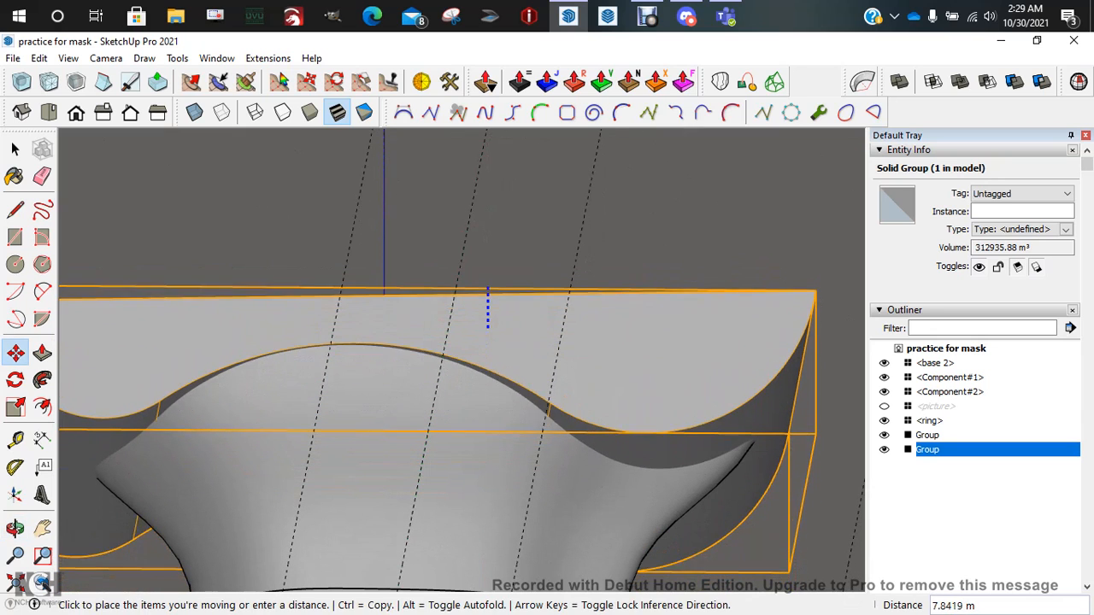
middle_click_drag(487, 297, 488, 352)
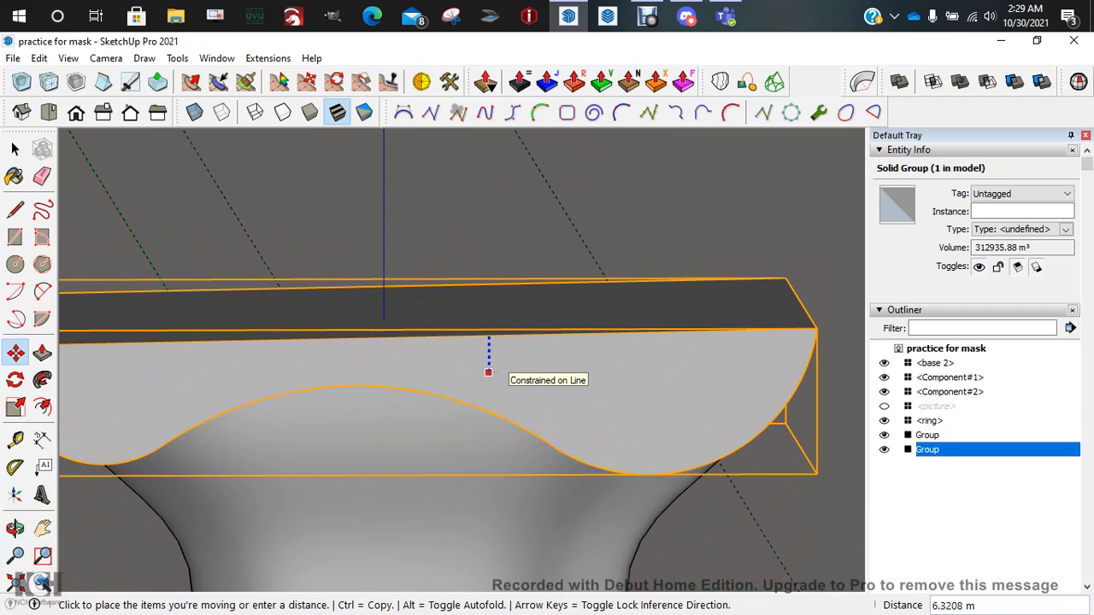
With X-ray on, place the slab so its wavy underside cuts through the bowl's rim
left_click(195, 112)
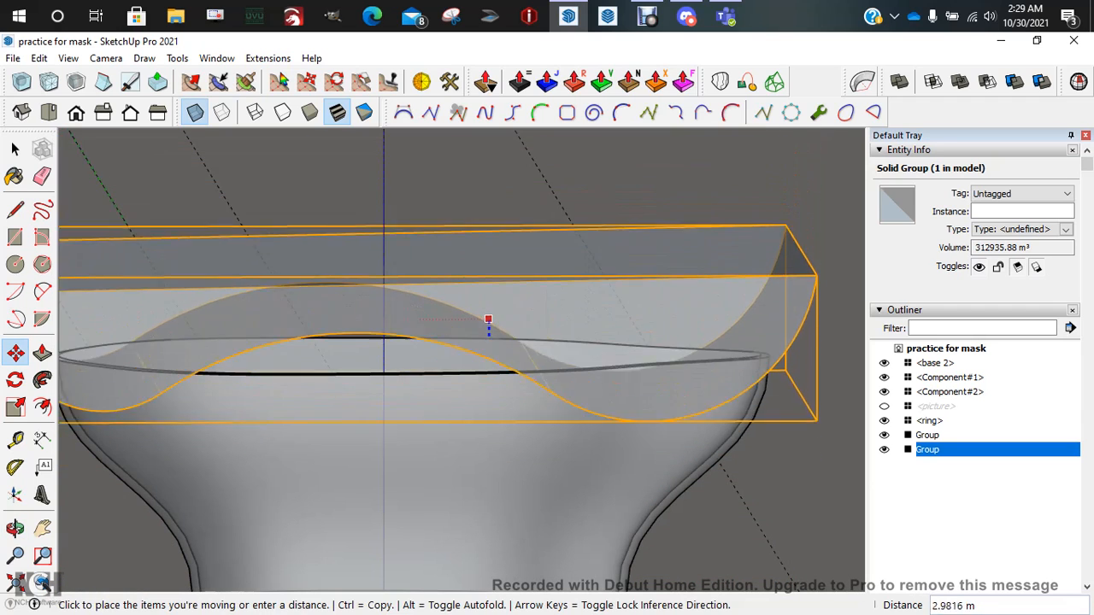
scroll(474, 360, "down", 3)
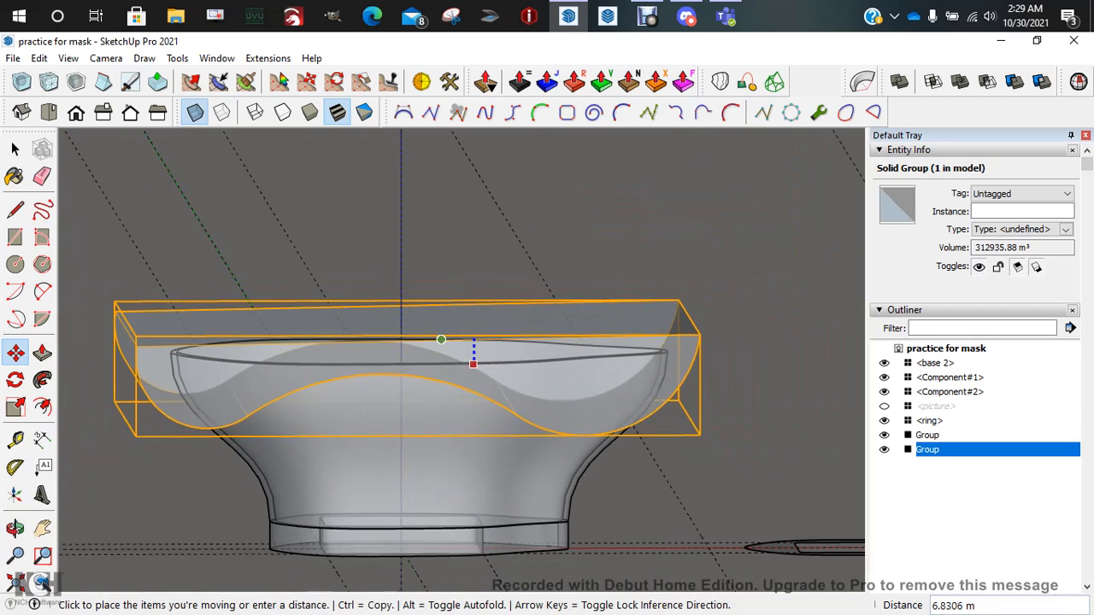
scroll(466, 355, "down", 2)
middle_click_drag(454, 342, 454, 317)
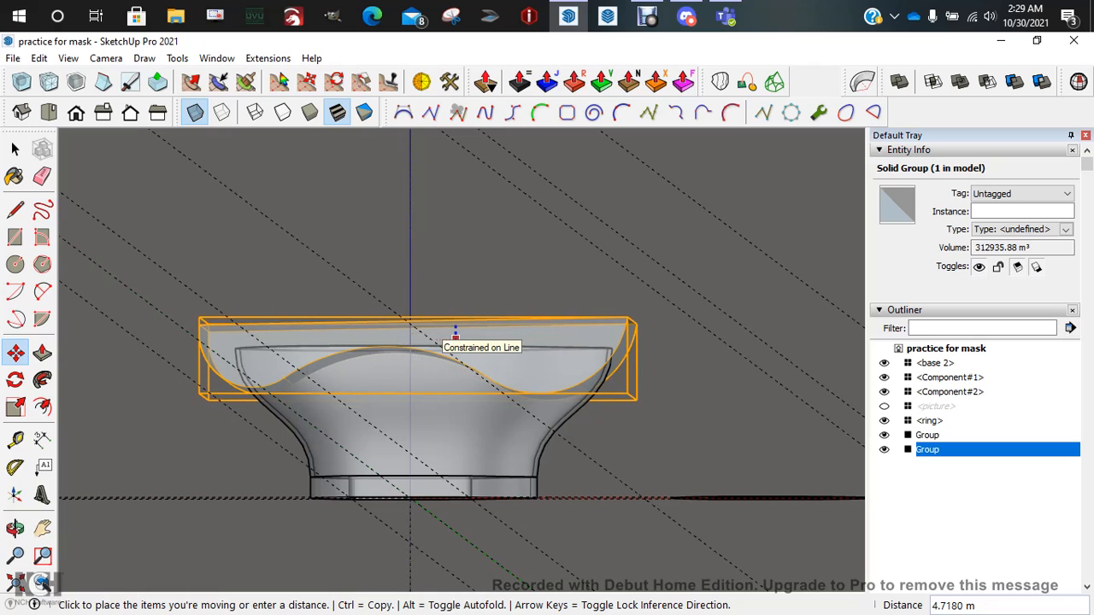
left_click(455, 337)
middle_click_drag(456, 338, 446, 363)
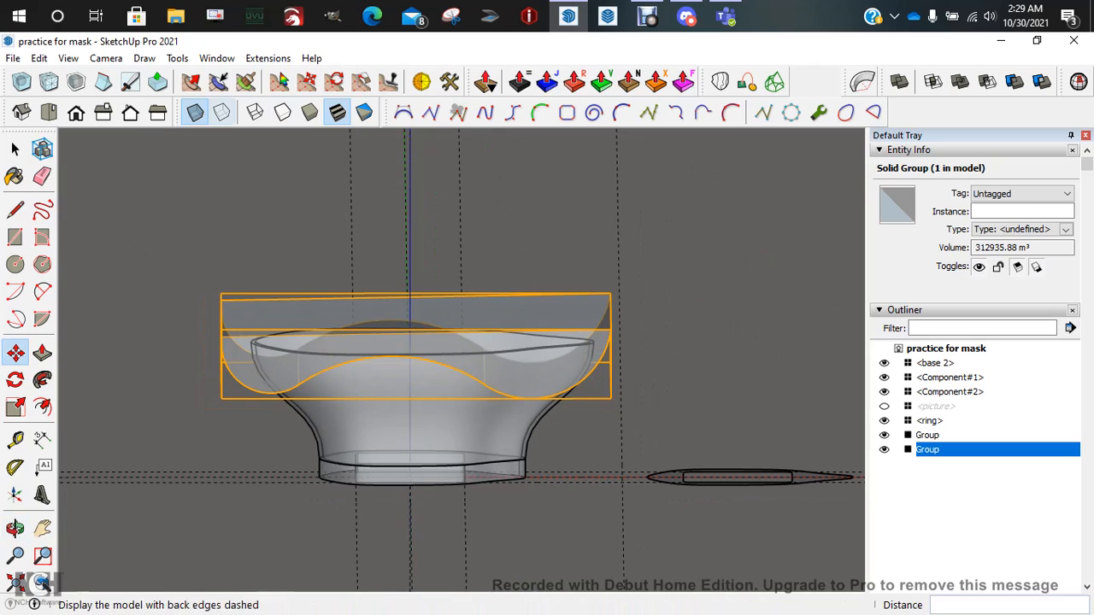
Turn X-ray off, Solid Tools Trim the bowl with the slab, then hide the slab group
left_click(195, 112)
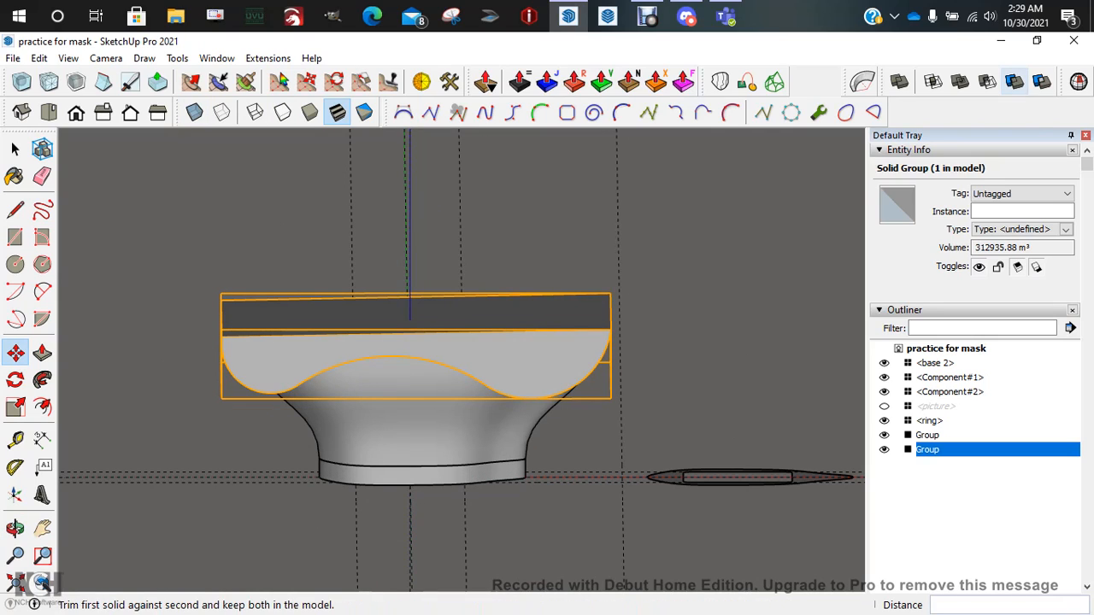
left_click(1014, 81)
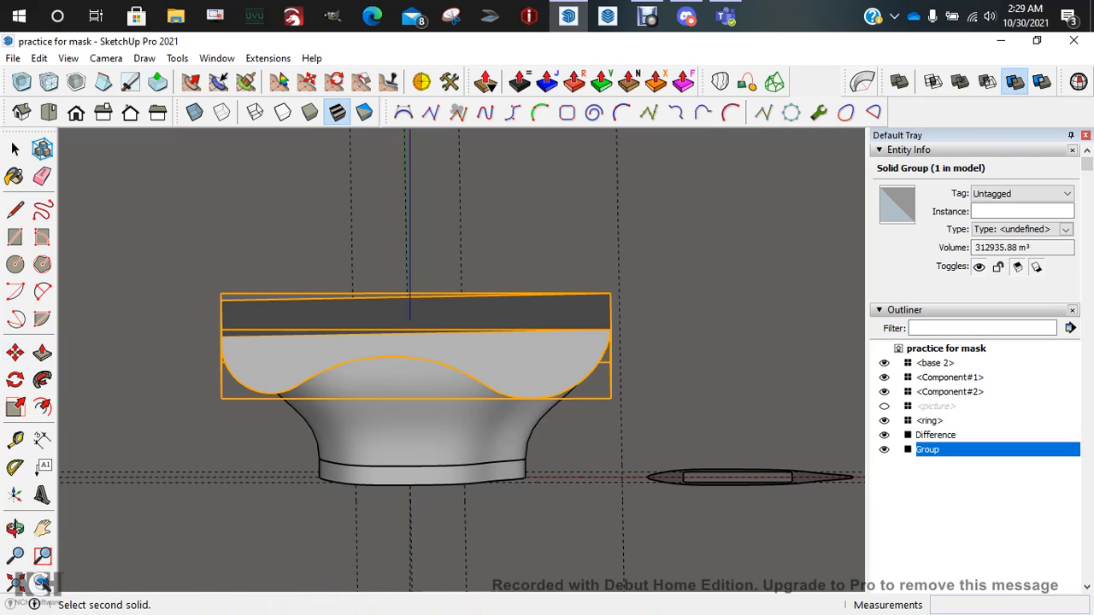
key("space")
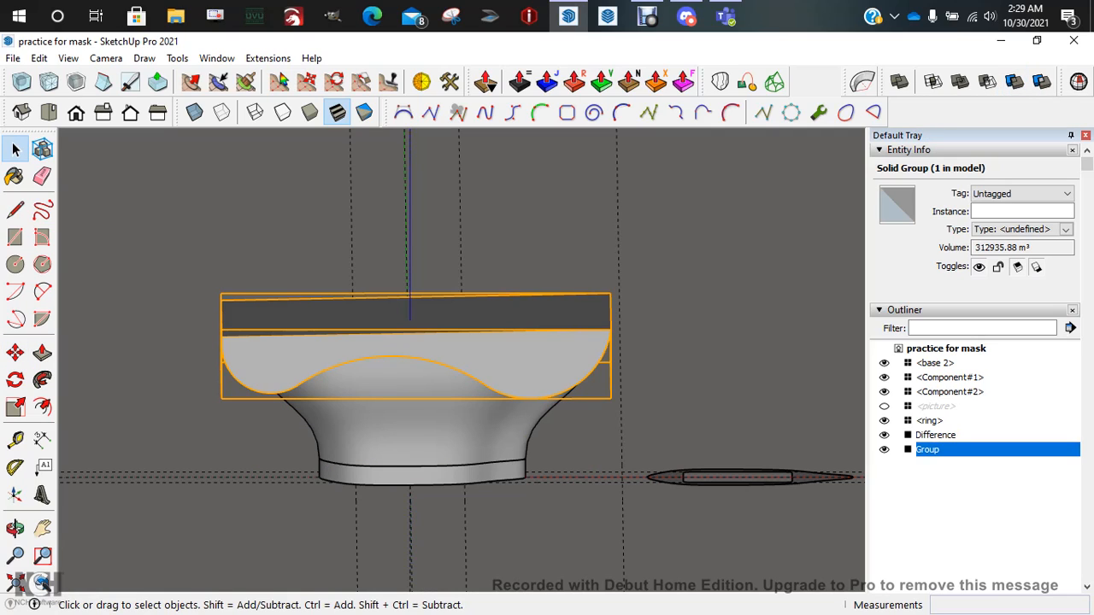
right_click(548, 289)
left_click(573, 335)
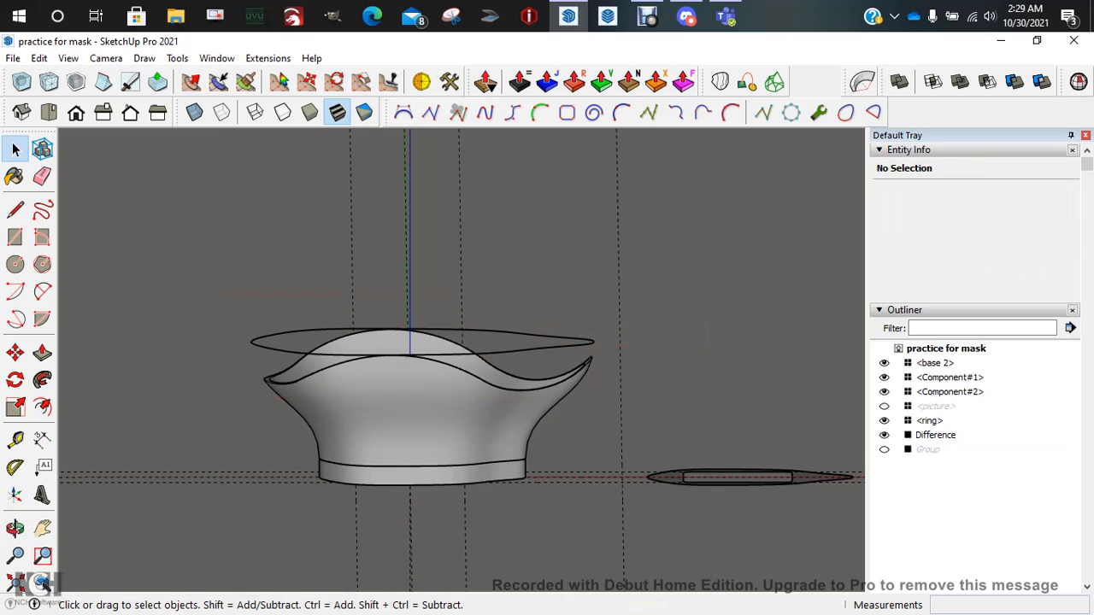
middle_click_drag(572, 335, 557, 419)
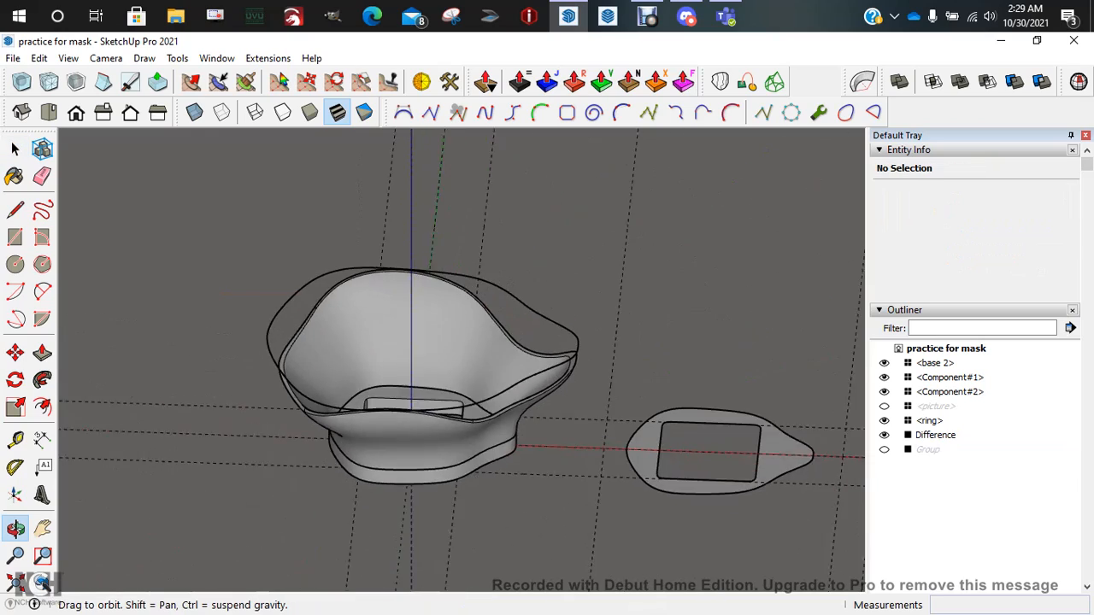
middle_click_drag(479, 316, 547, 342)
scroll(542, 334, "up", 4)
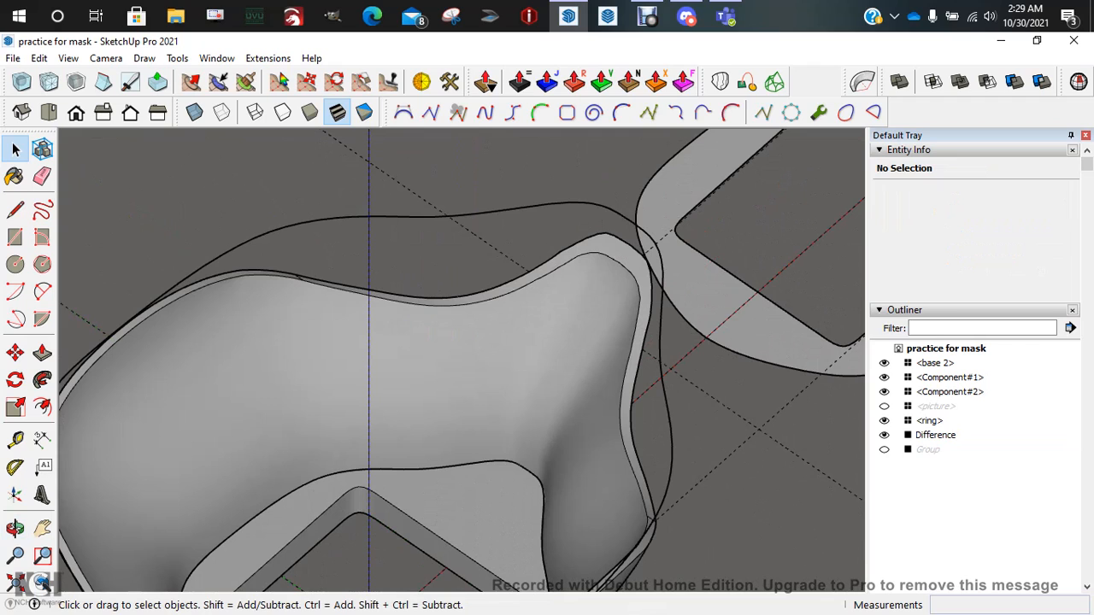
left_click(436, 217)
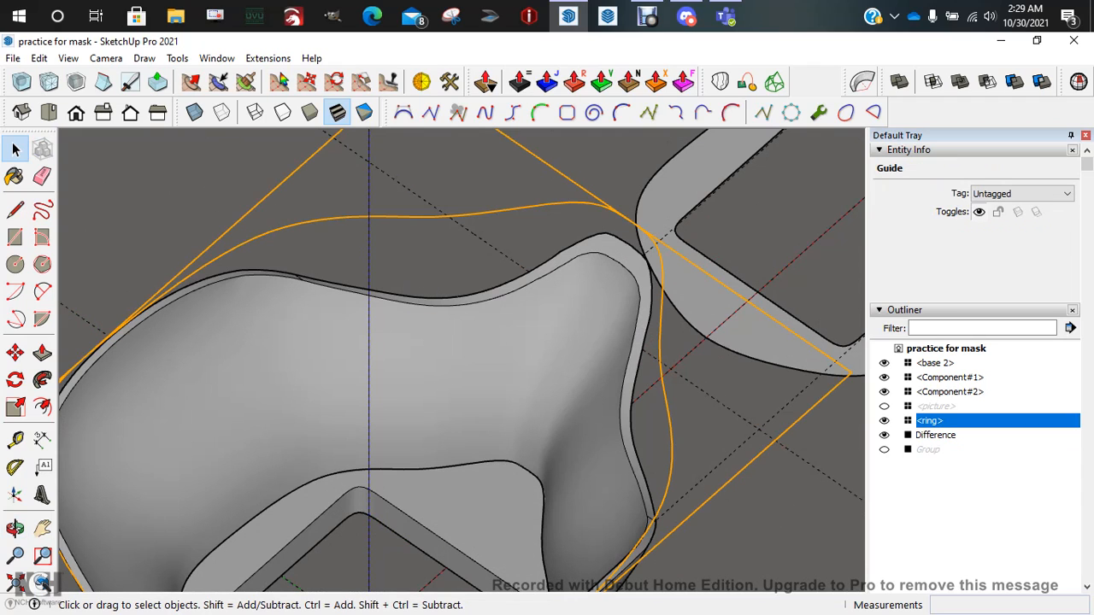
key("Delete")
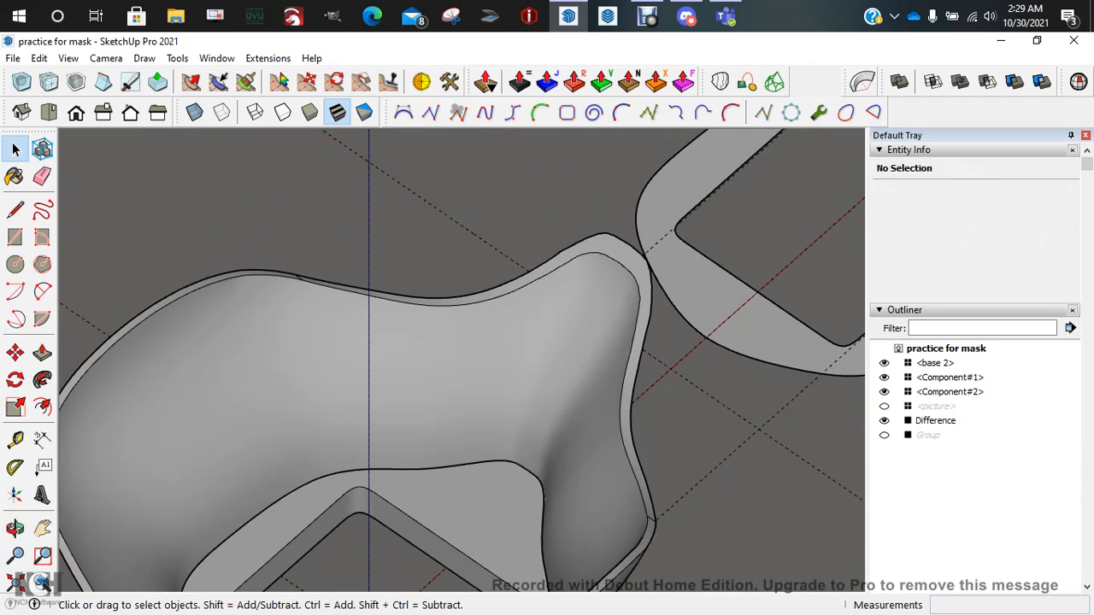
scroll(461, 359, "down", 4)
middle_click_drag(462, 359, 429, 329)
scroll(436, 376, "up", 1)
scroll(429, 329, "down", 1)
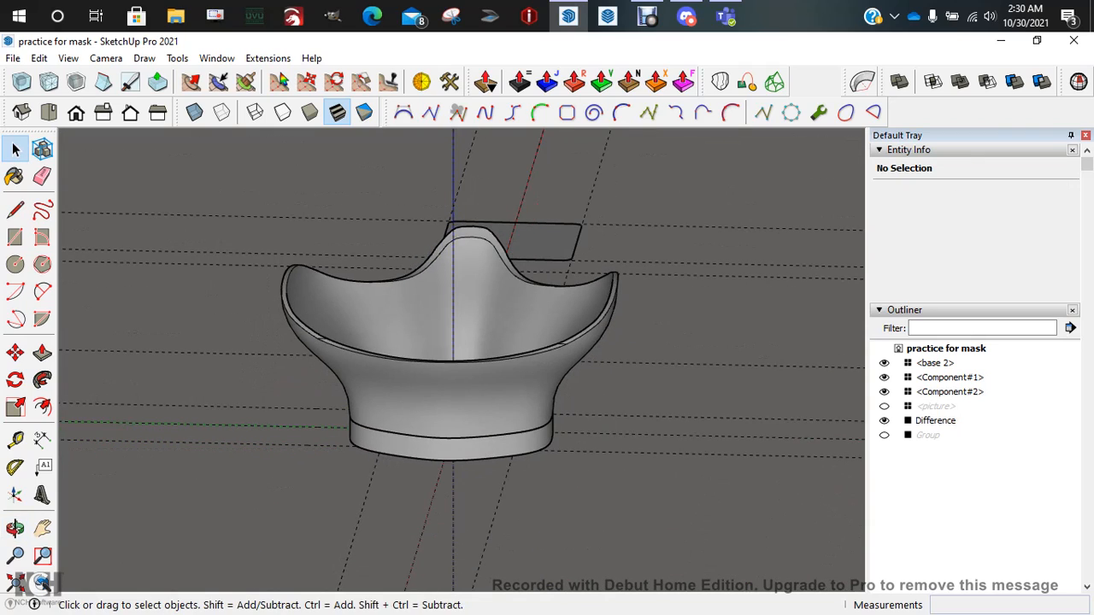
middle_click_drag(658, 376, 538, 304)
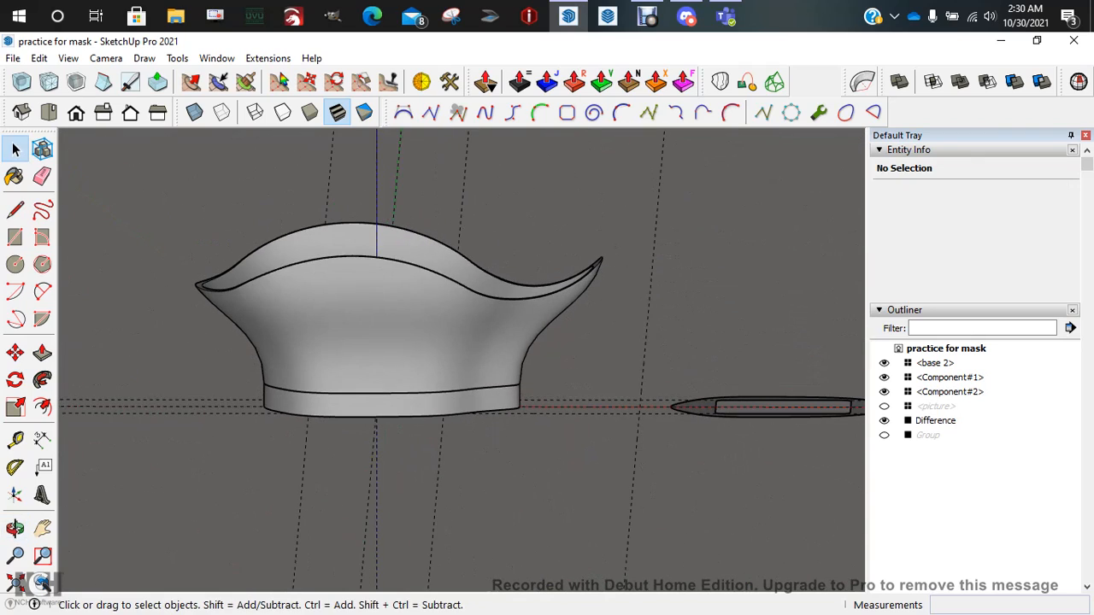
scroll(548, 316, "down", 1)
middle_click_drag(547, 359, 483, 261)
middle_click_drag(513, 325, 513, 432)
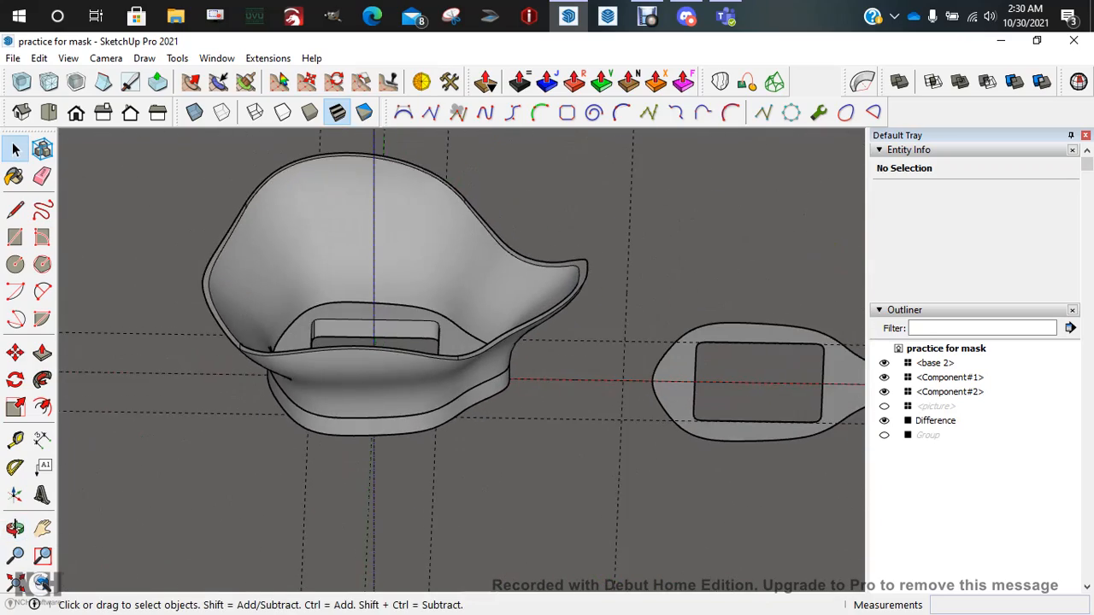
scroll(386, 235, "down", 2)
key("ctrl+z")
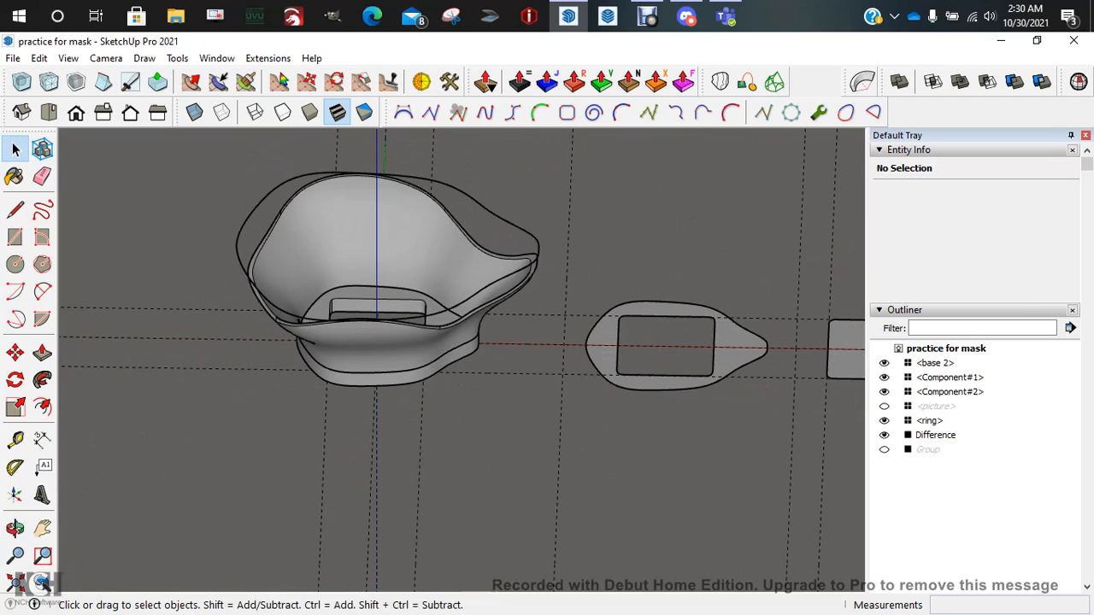
Undo twice to restore the hidden slab group and the untrimmed bowl, then select the mask body group
key("ctrl+z")
middle_click_drag(419, 393, 424, 282)
key("ctrl+z")
middle_click_drag(447, 346, 443, 204)
scroll(444, 204, "down", 1)
scroll(466, 266, "up", 3)
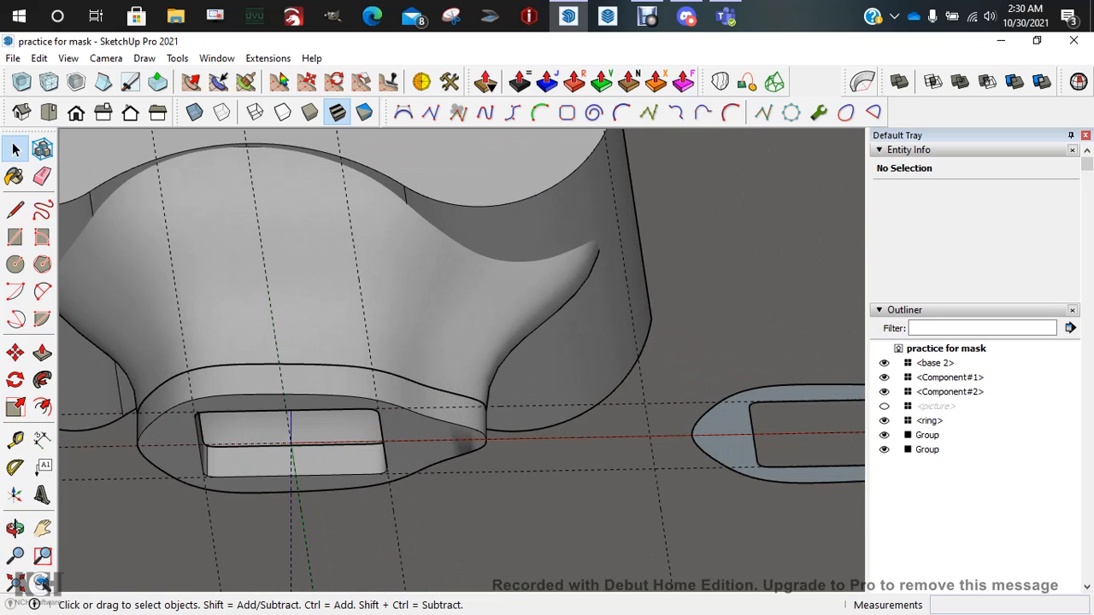
left_click(436, 298)
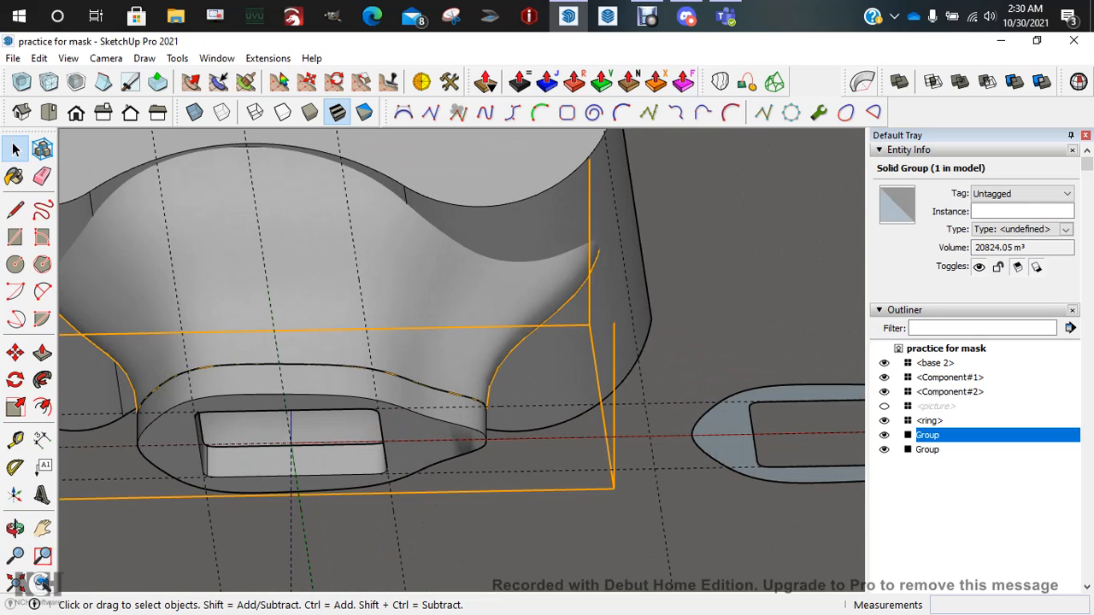
scroll(436, 299, "down", 4)
middle_click_drag(436, 298, 526, 244)
scroll(527, 245, "down", 1)
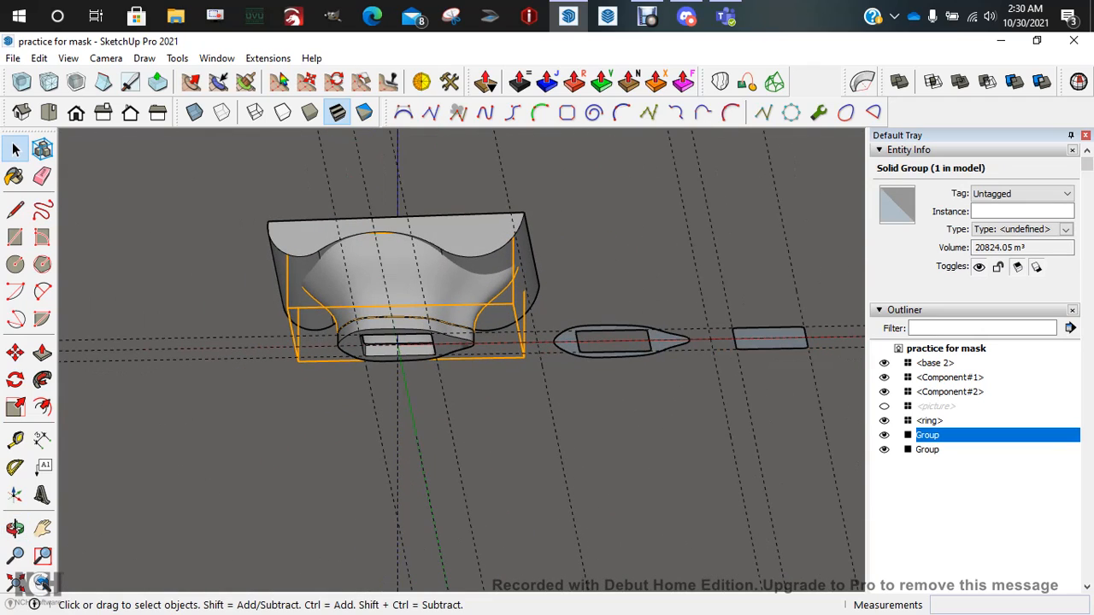
Delete all the dashed construction guides with Edit > Delete Guides
left_click(39, 58)
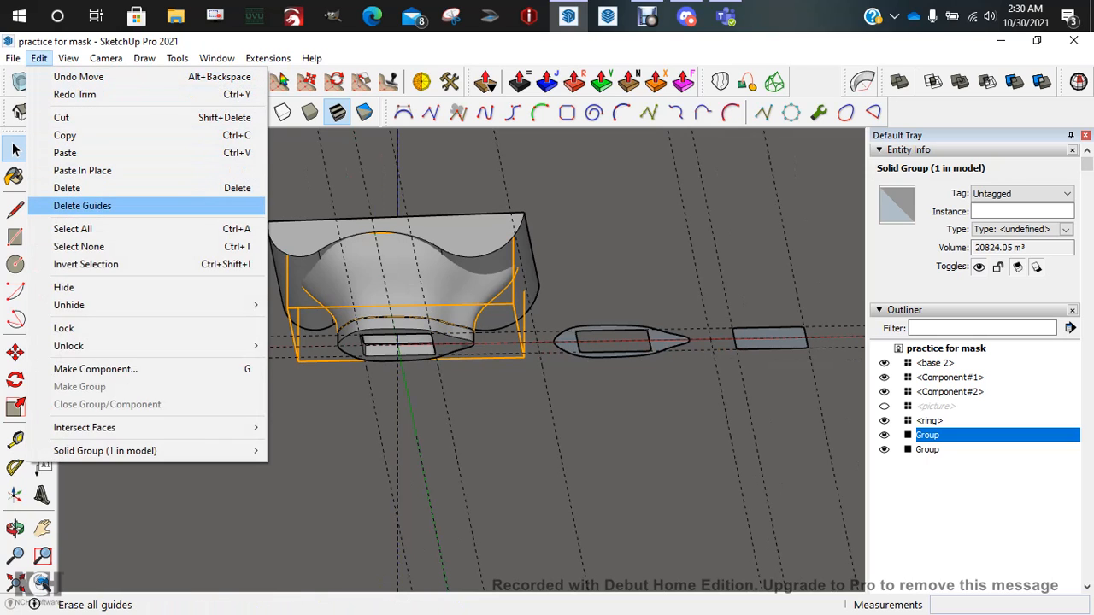
left_click(82, 205)
scroll(438, 223, "up", 7)
scroll(410, 359, "down", 3)
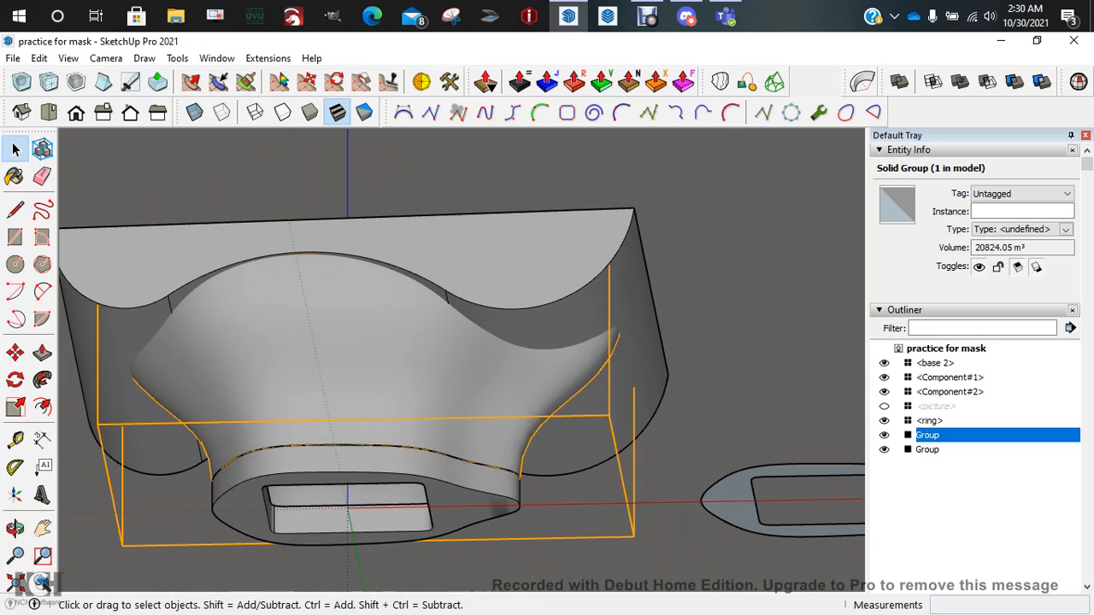
Inside the outer block group, select its right, middle and left curved faces with their edges
middle_click_drag(410, 359, 394, 294)
left_click(573, 427)
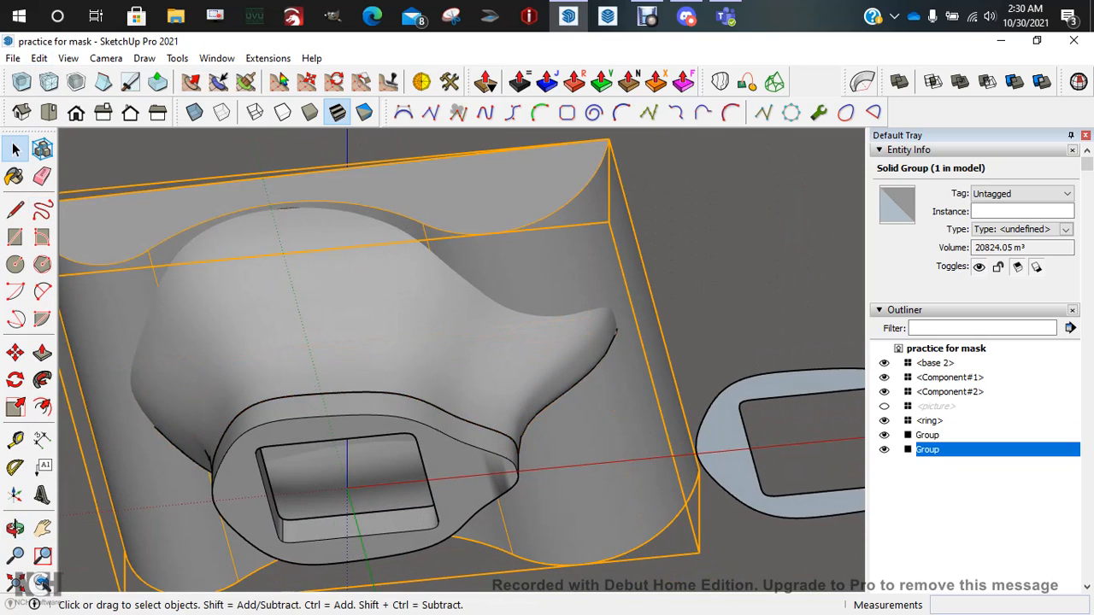
double_click(581, 432)
double_click(581, 432)
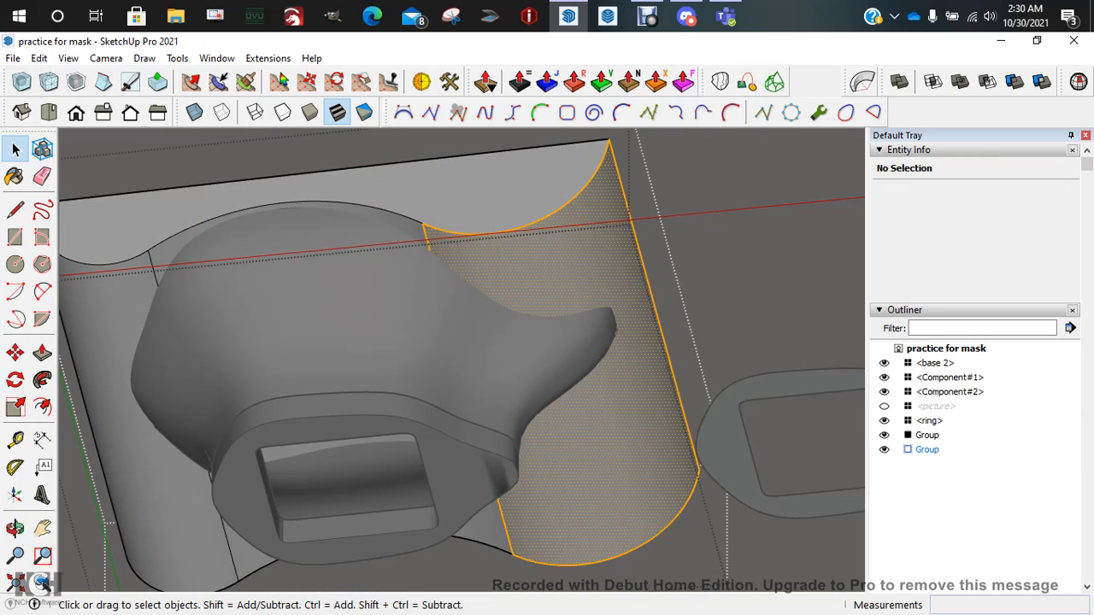
triple_click(582, 431)
left_click(581, 432)
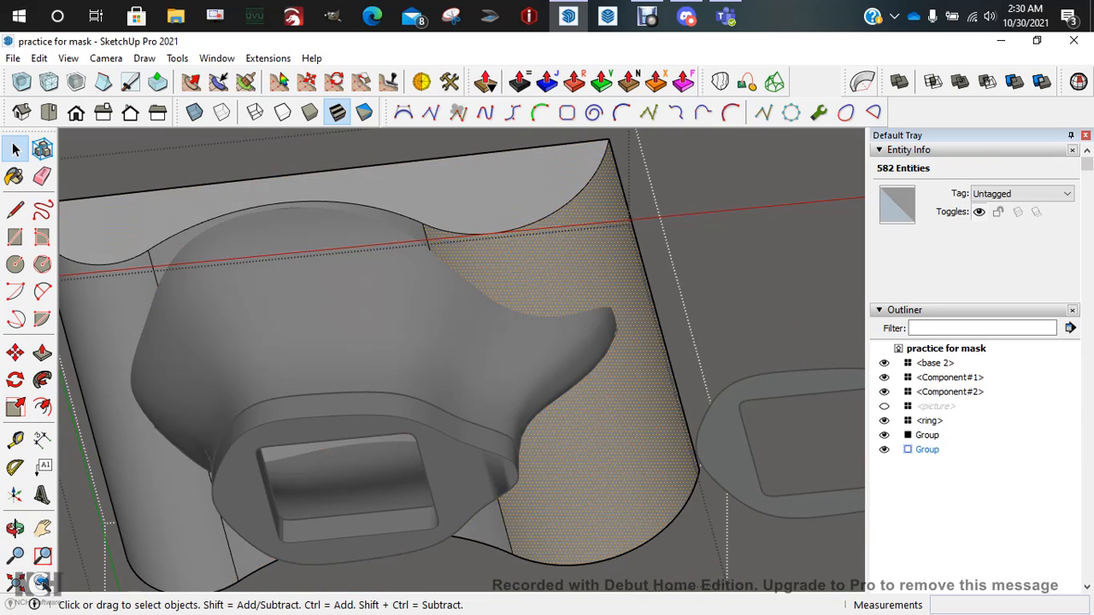
double_click(581, 432)
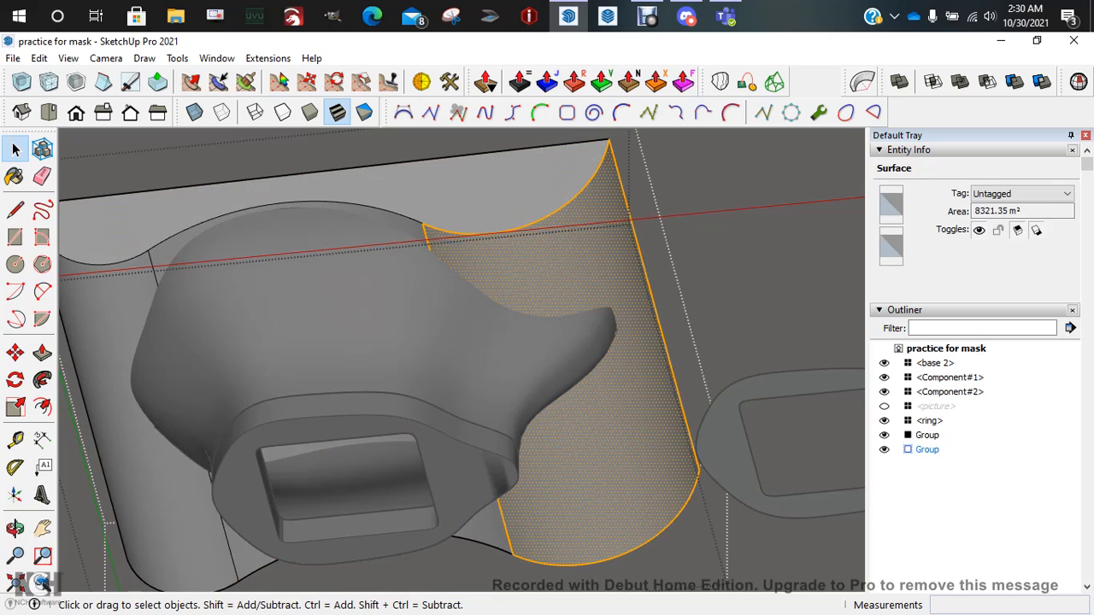
double_click(487, 527, "shift")
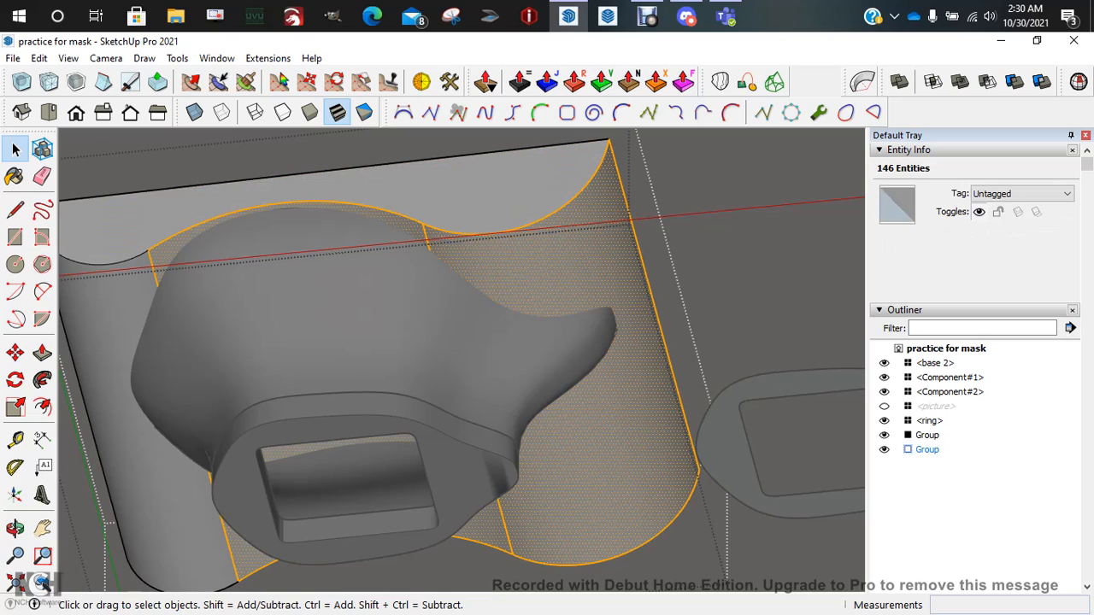
double_click(176, 523, "shift")
Leave the block group's editing and select the outer block group
scroll(225, 257, "down", 3)
middle_click_drag(240, 256, 248, 415)
left_click(248, 415)
left_click(248, 236)
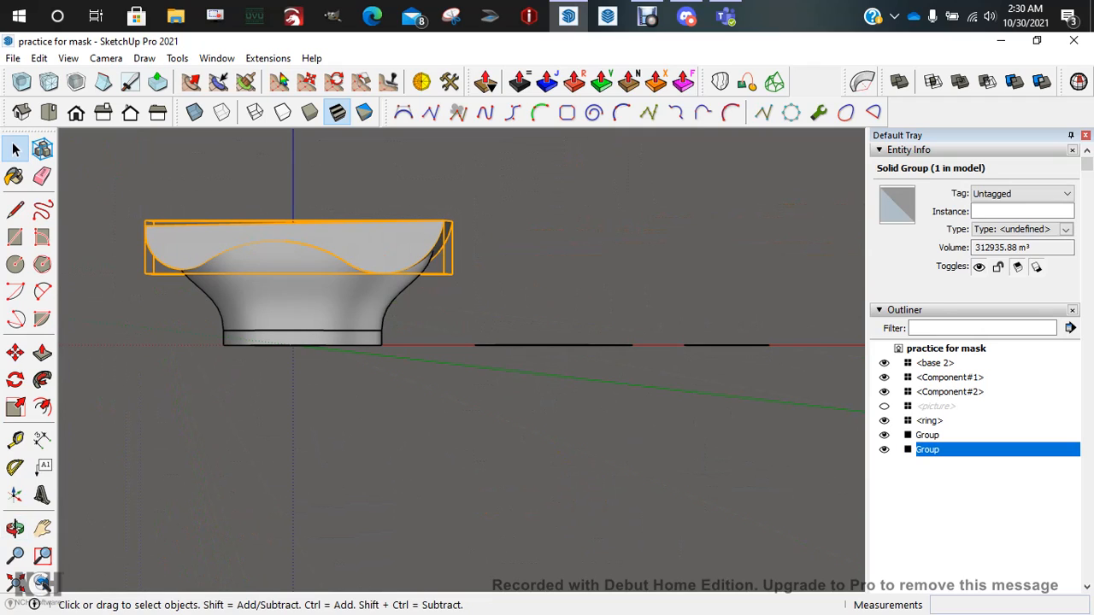
Delete the outer block group and Paste In Place the copied wavy curved faces
key("Delete")
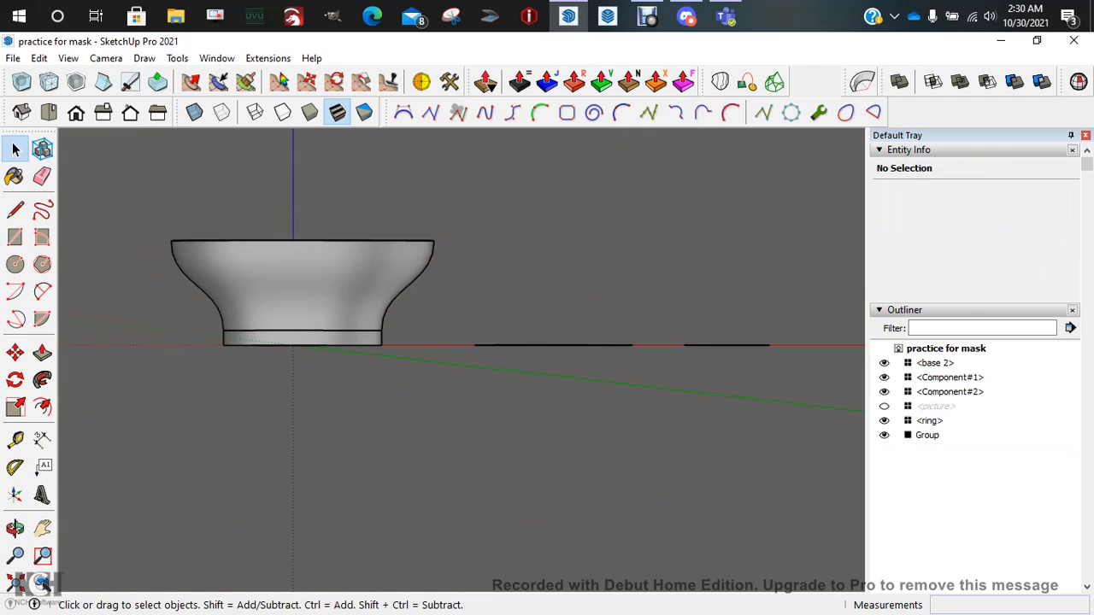
left_click(39, 58)
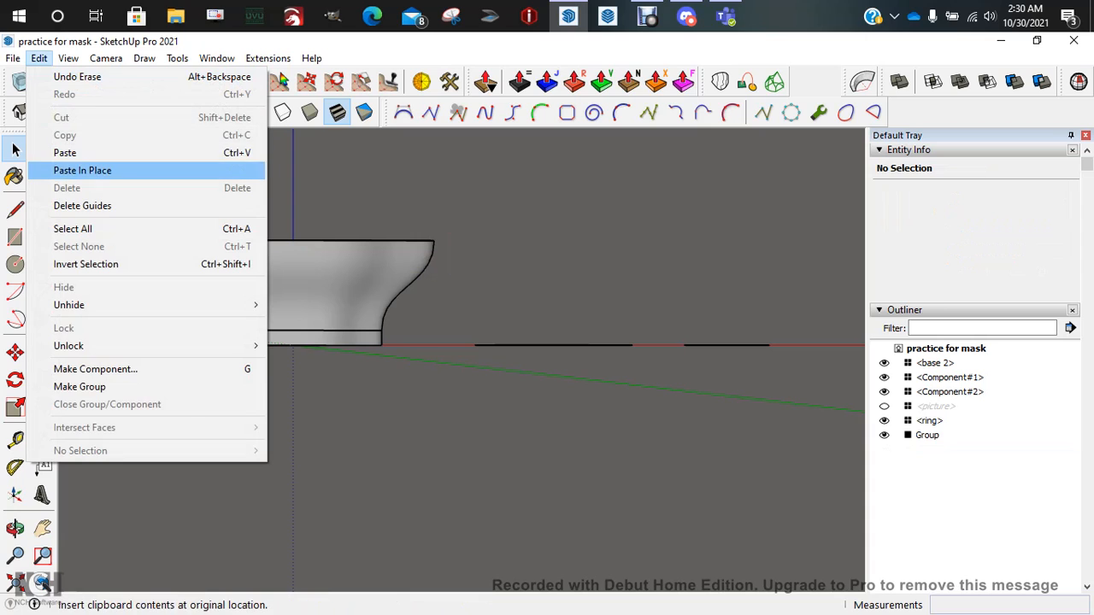
left_click(82, 171)
middle_click_drag(478, 214, 518, 295)
left_click(530, 282)
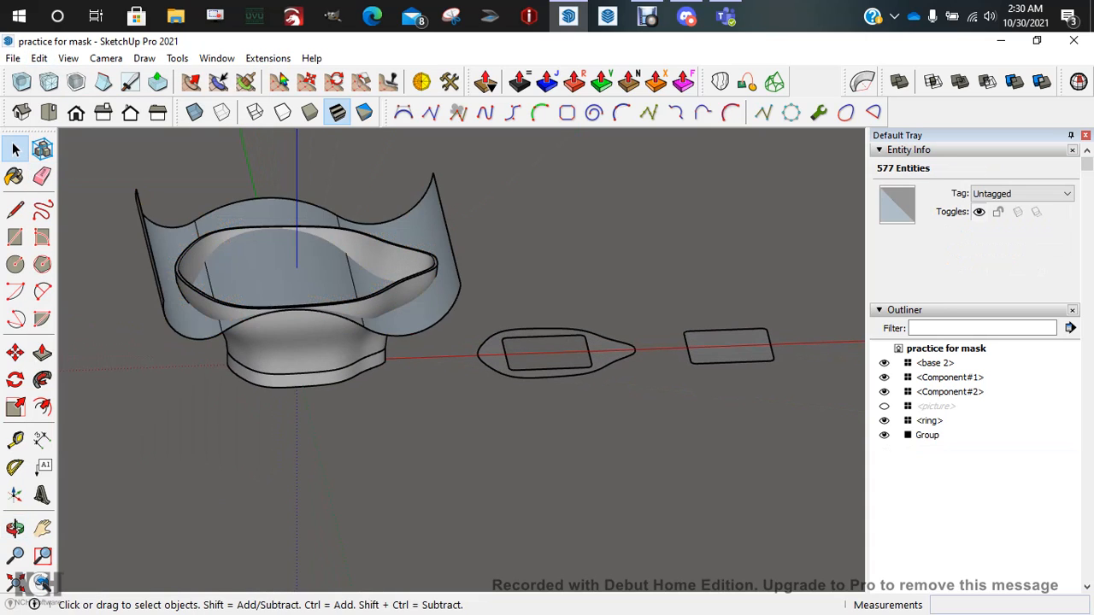
scroll(189, 241, "up", 3)
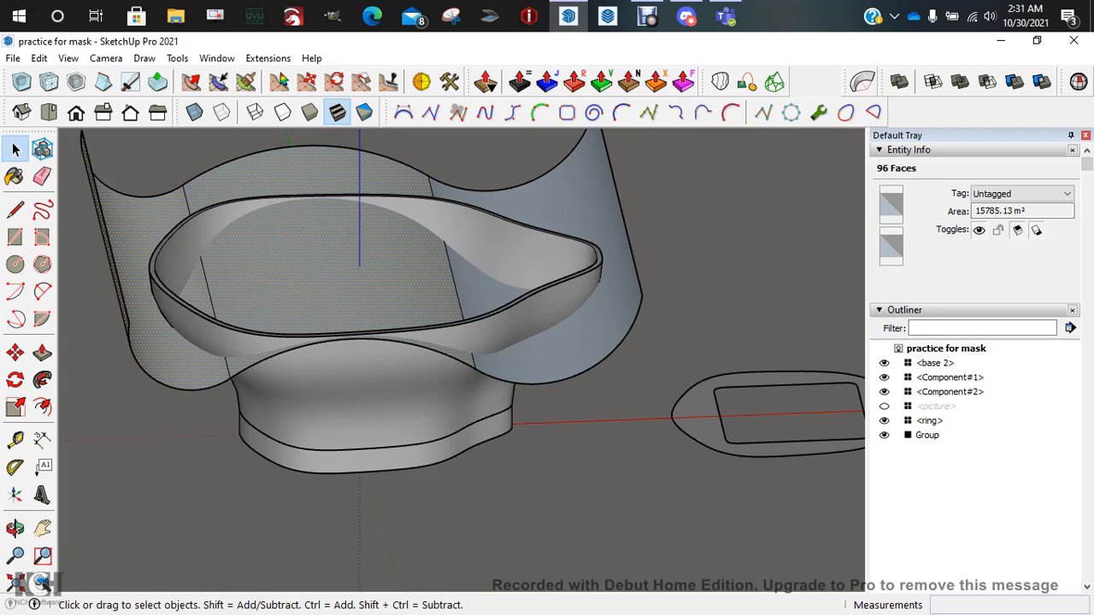
Reverse the selected sheet faces to show their back side, then inspect the sheet from several angles
right_click(593, 211)
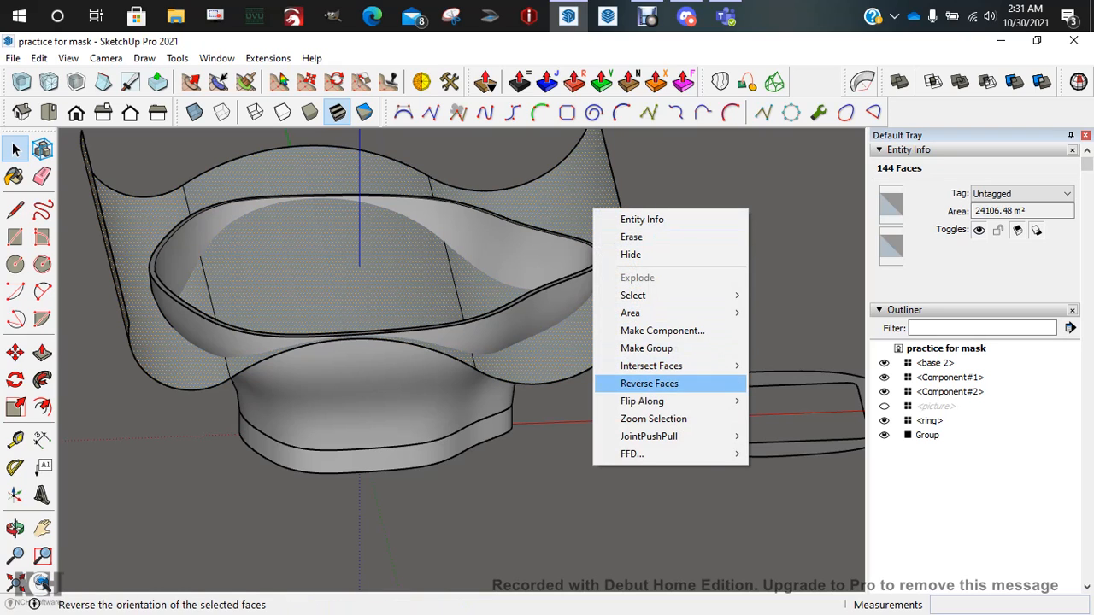
left_click(650, 384)
left_click(556, 398)
scroll(555, 393, "down", 4)
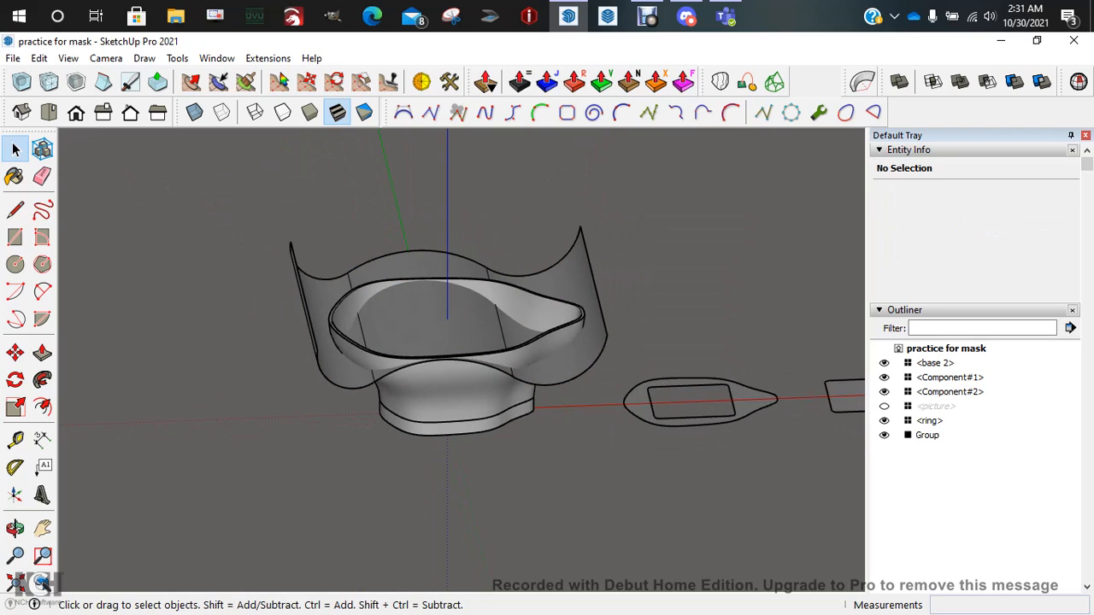
middle_click_drag(556, 389, 487, 428)
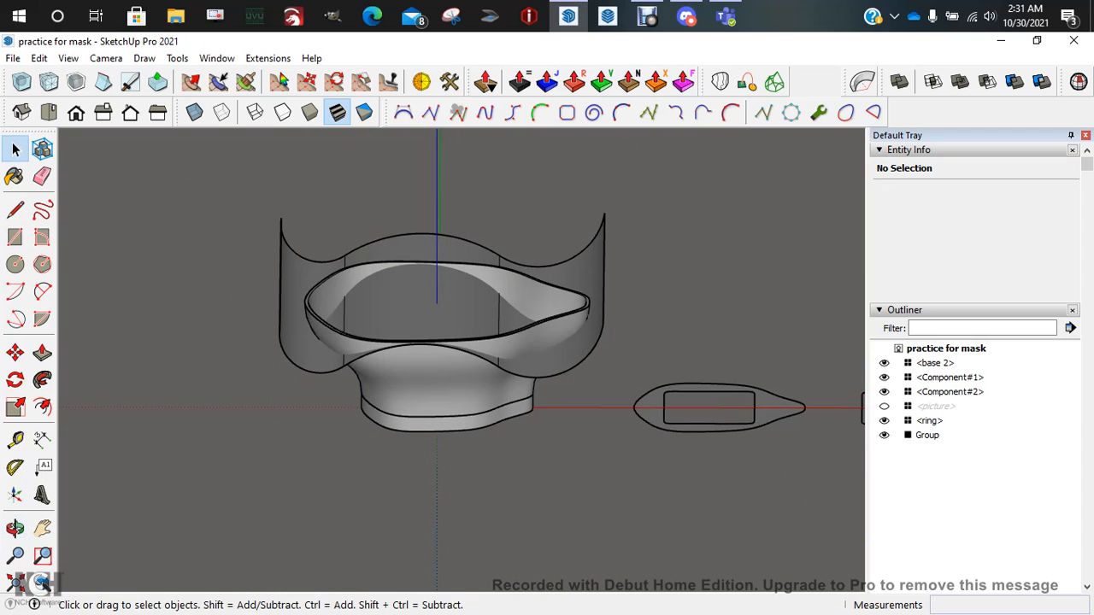
middle_click_drag(564, 334, 479, 351)
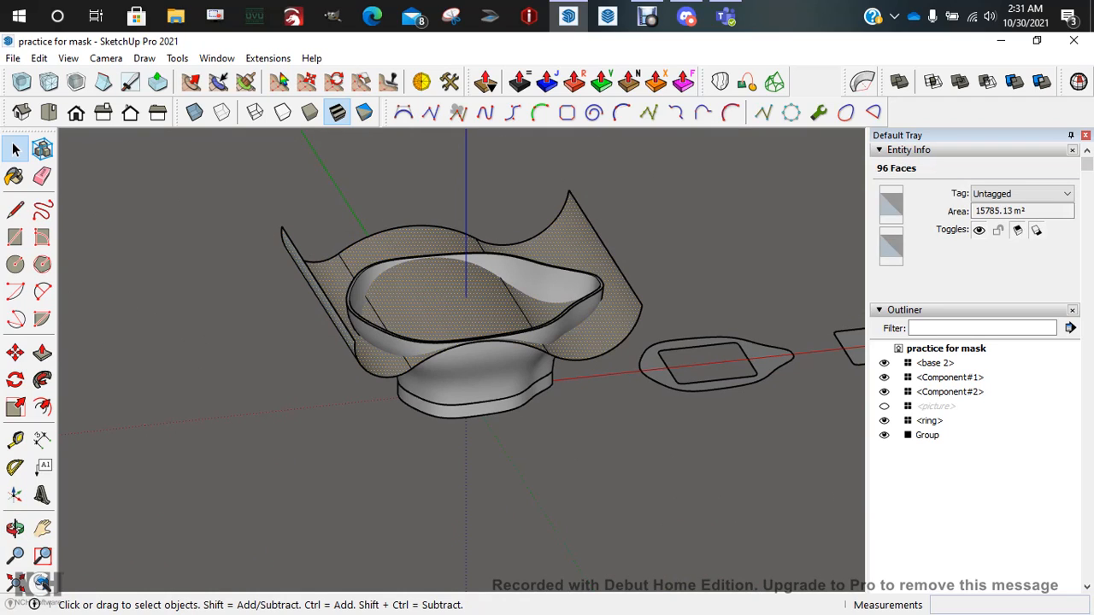
Select the whole connected curved sheet and toggle coplanar edge softening off and back on
left_click(590, 269)
triple_click(590, 269)
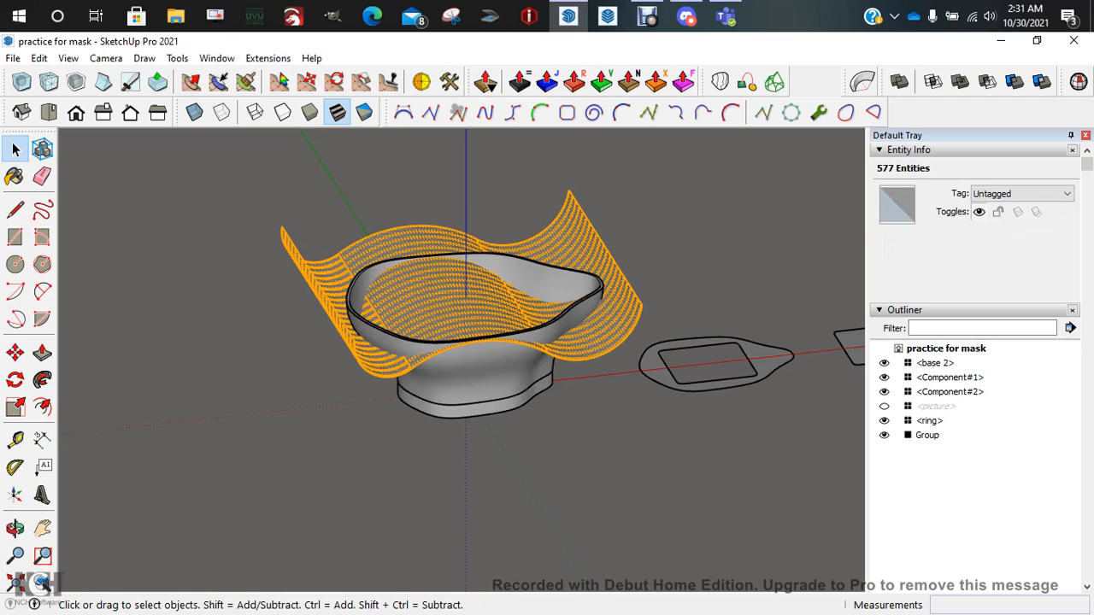
left_click(905, 310)
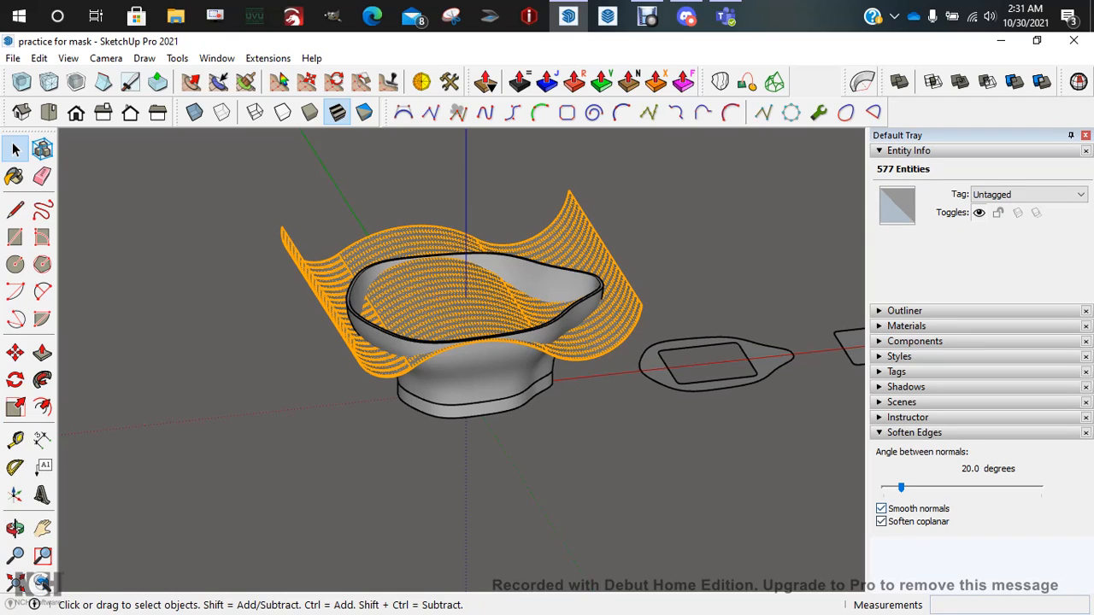
left_click(881, 521)
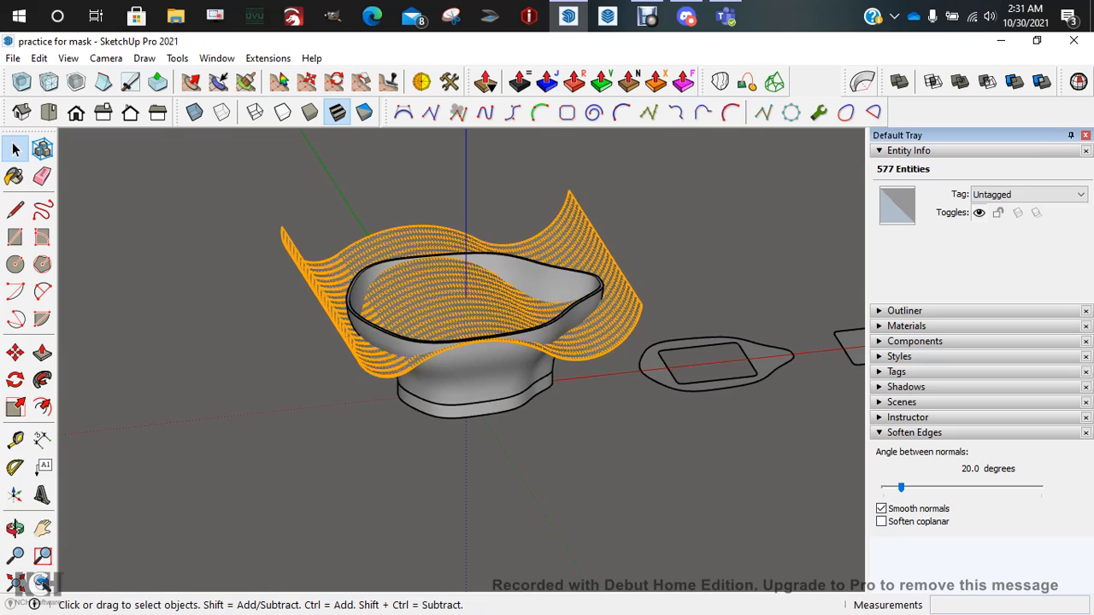
left_click(881, 521)
middle_click_drag(564, 385, 466, 363)
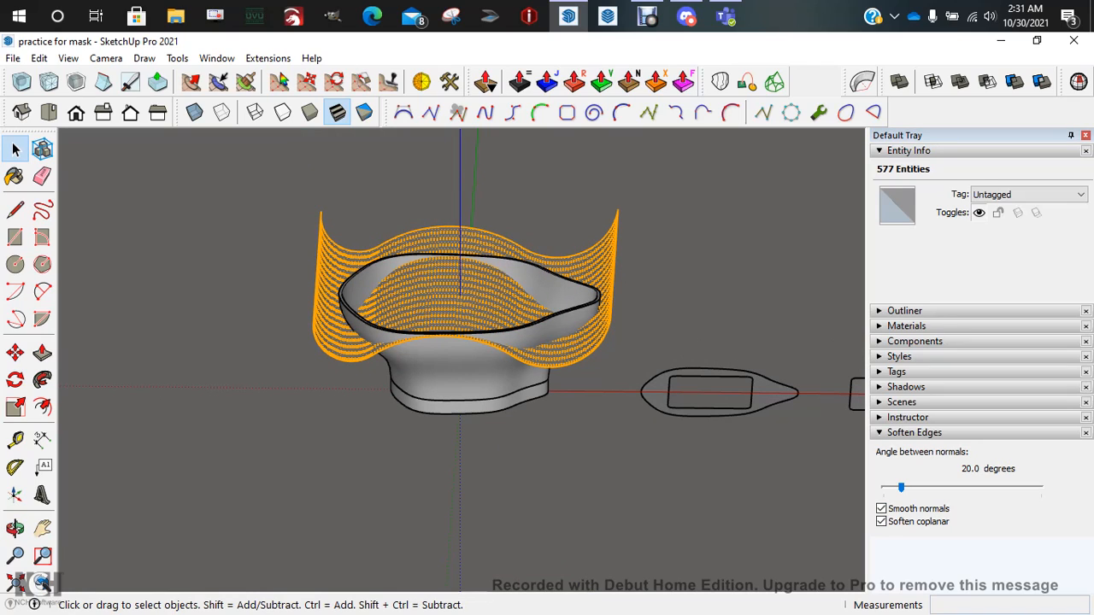
Cut the sheet and Paste In Place it inside the bowl's solid group, viewed from the front
key("Delete")
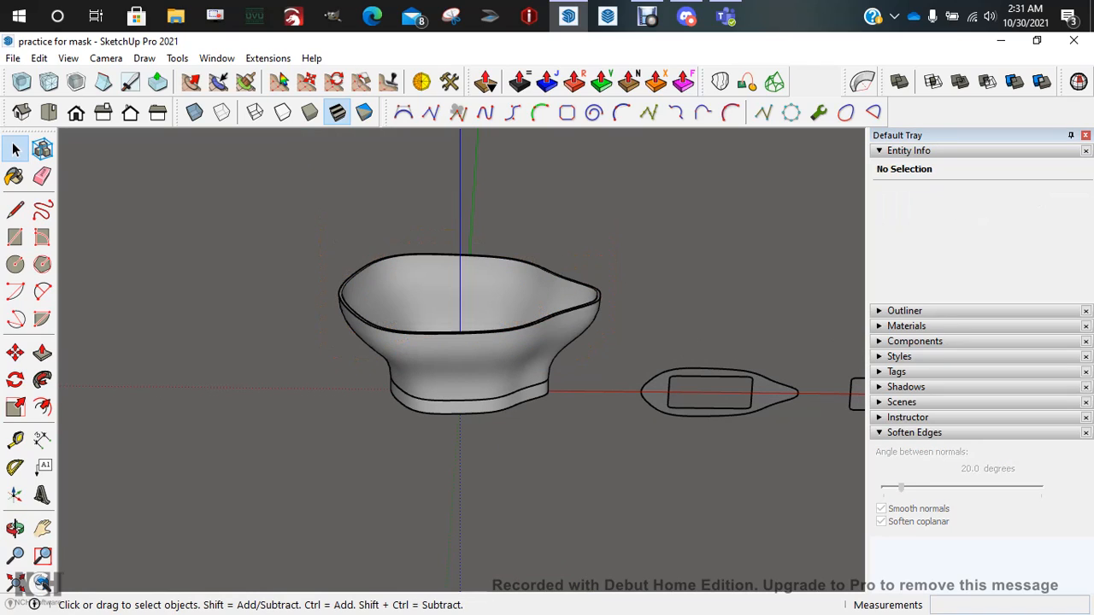
left_click(466, 364)
double_click(466, 363)
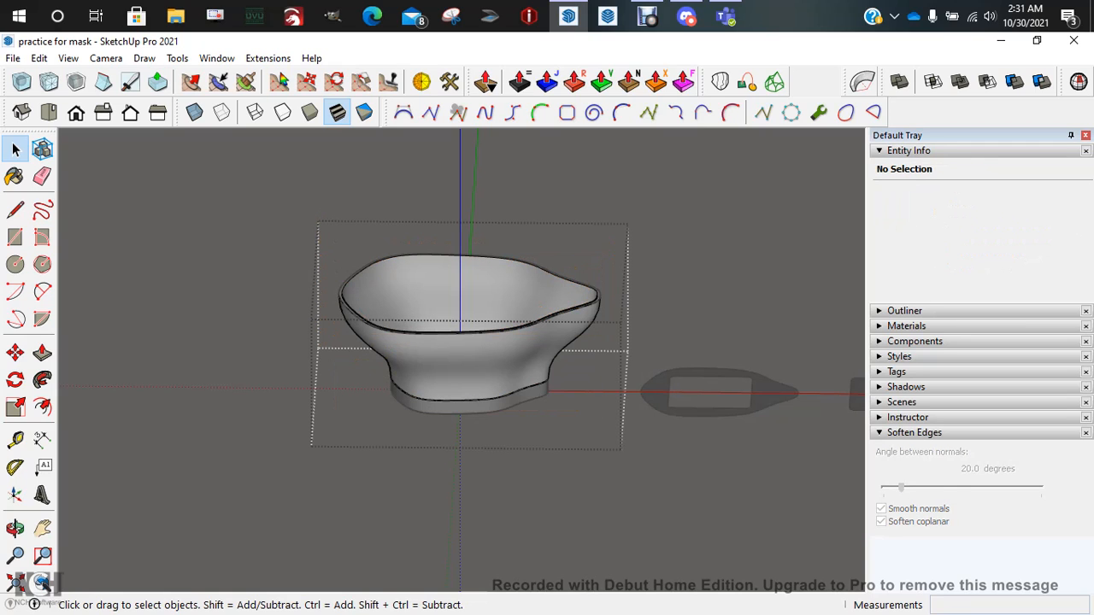
left_click(39, 58)
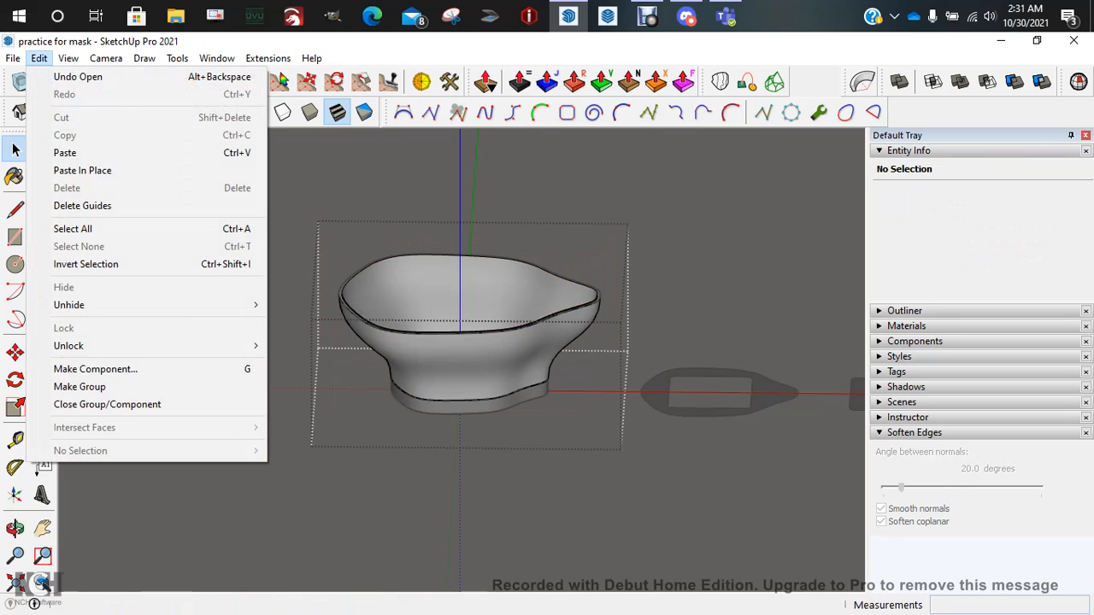
left_click(83, 170)
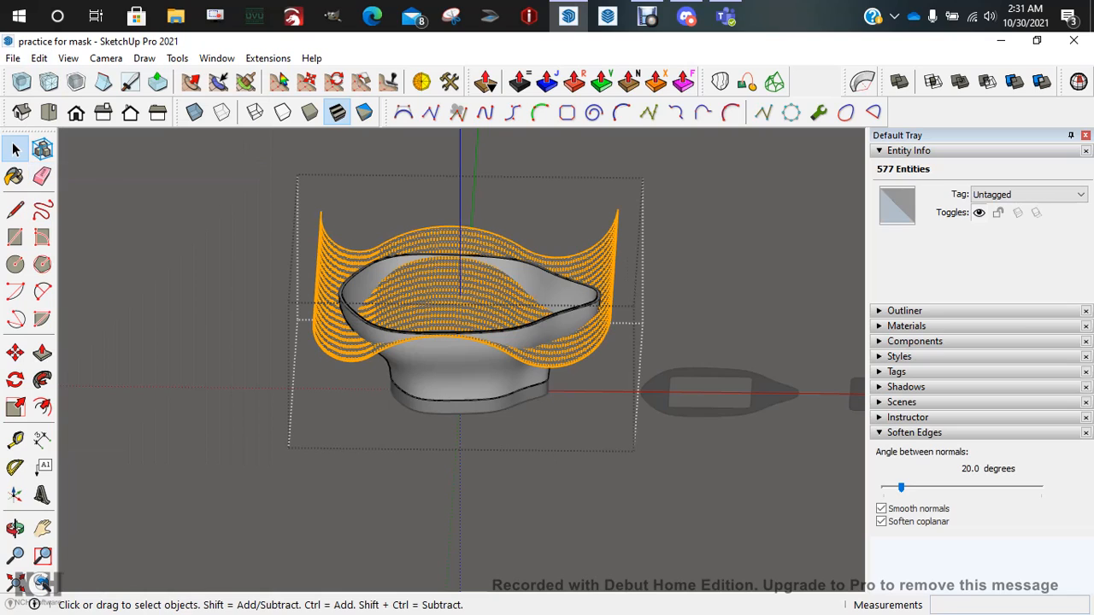
key("o")
middle_click_drag(466, 342, 464, 261)
scroll(470, 254, "down", 1)
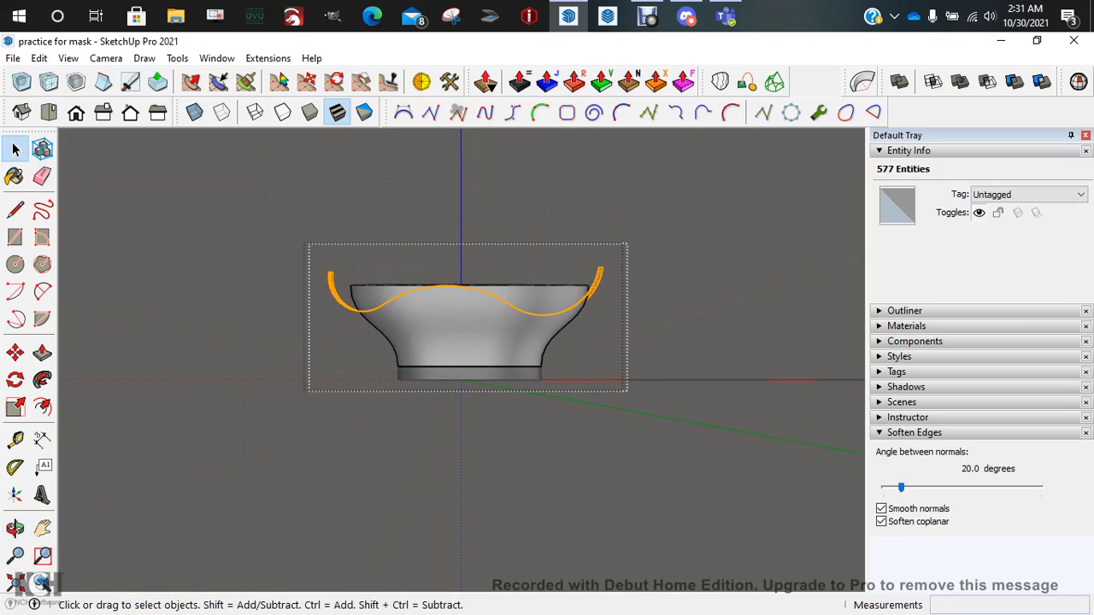
Box-select the whole bowl and turn on View > Hidden Geometry
left_click_drag(618, 271, 491, 313)
left_click_drag(382, 328, 317, 323)
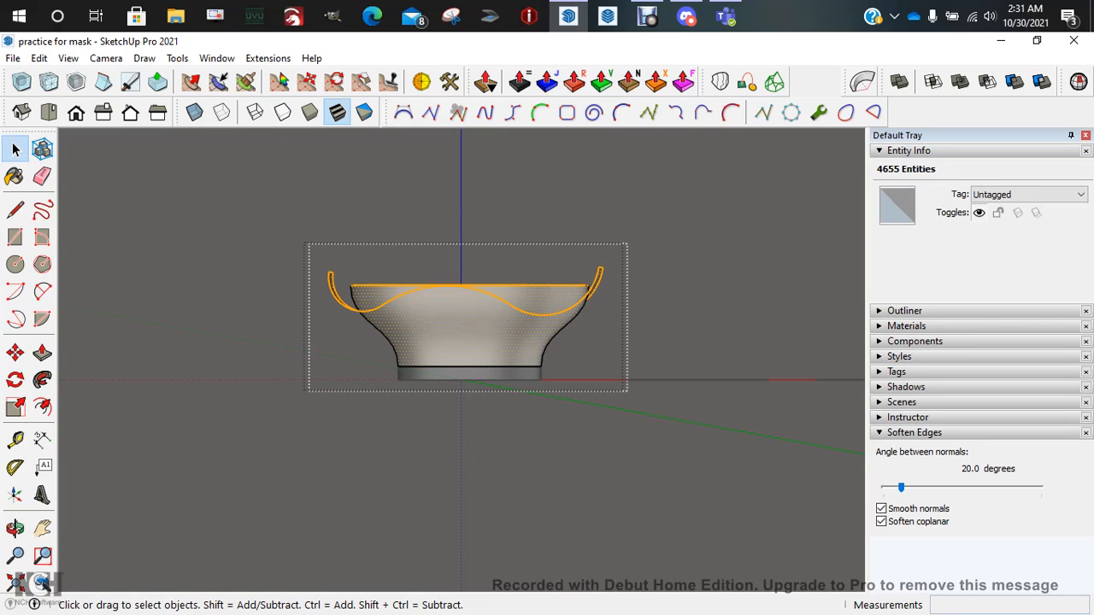
left_click(69, 58)
left_click(118, 118)
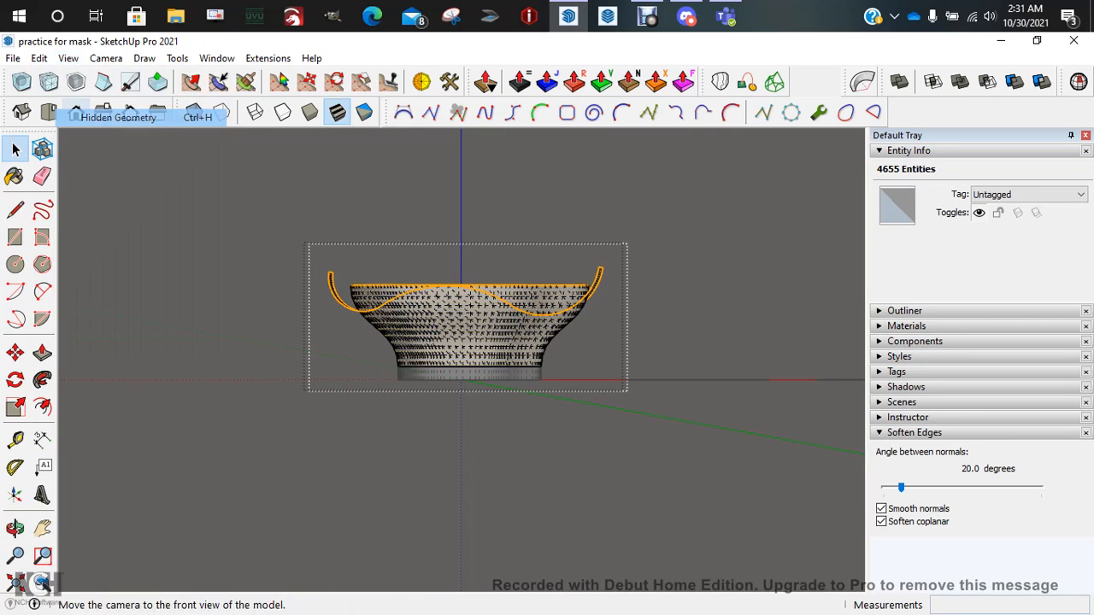
Crossing-select the bowl's upper part together with the wavy sheet
left_click(535, 256)
scroll(536, 255, "up", 5)
scroll(535, 255, "down", 2)
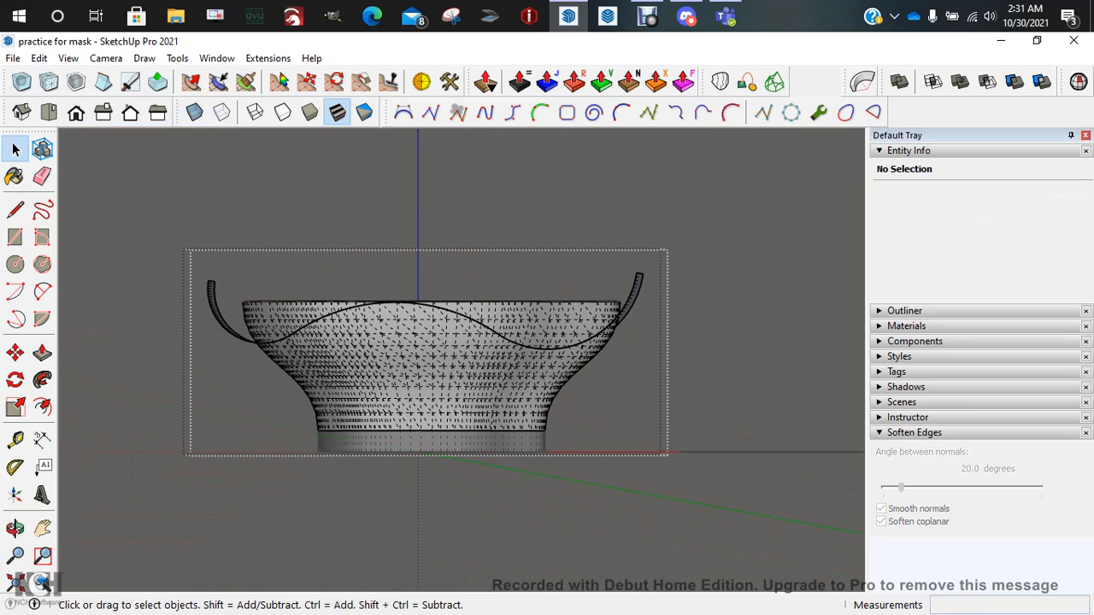
left_click_drag(493, 242, 325, 242)
left_click_drag(187, 352, 187, 352)
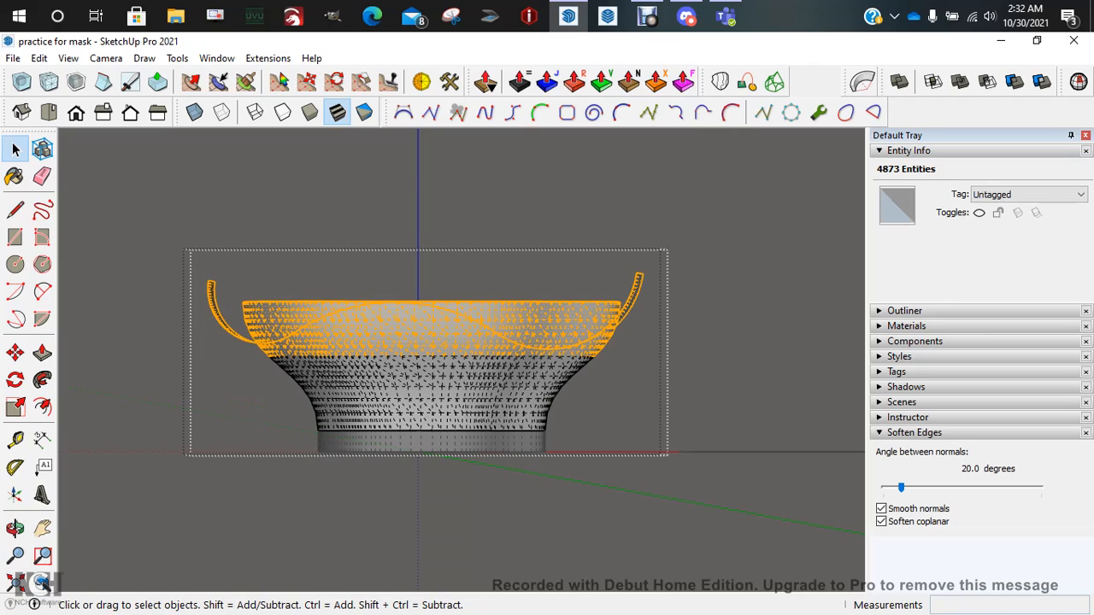
Intersect the selected sheet with the bowl via the context menu, deselect, and open the View menu
right_click(538, 271)
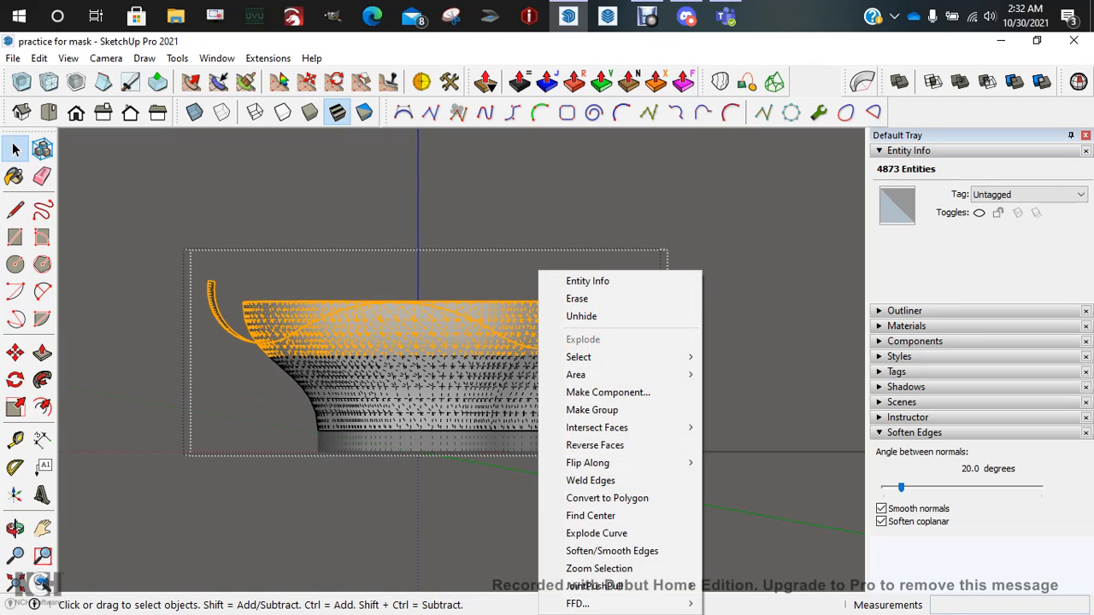
mouse_move(616, 427)
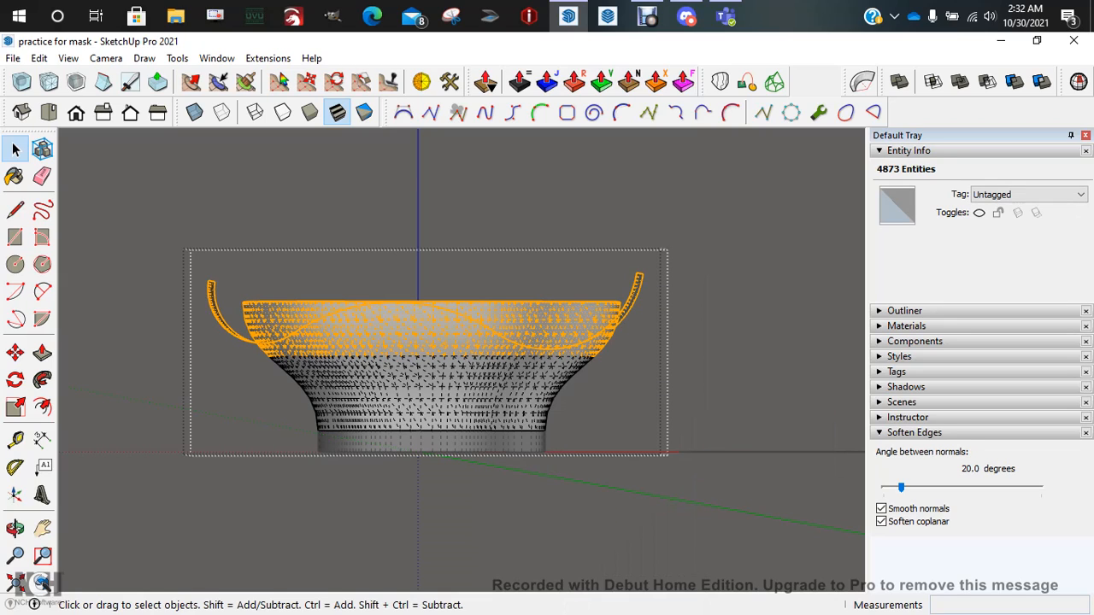
key("ctrl+t")
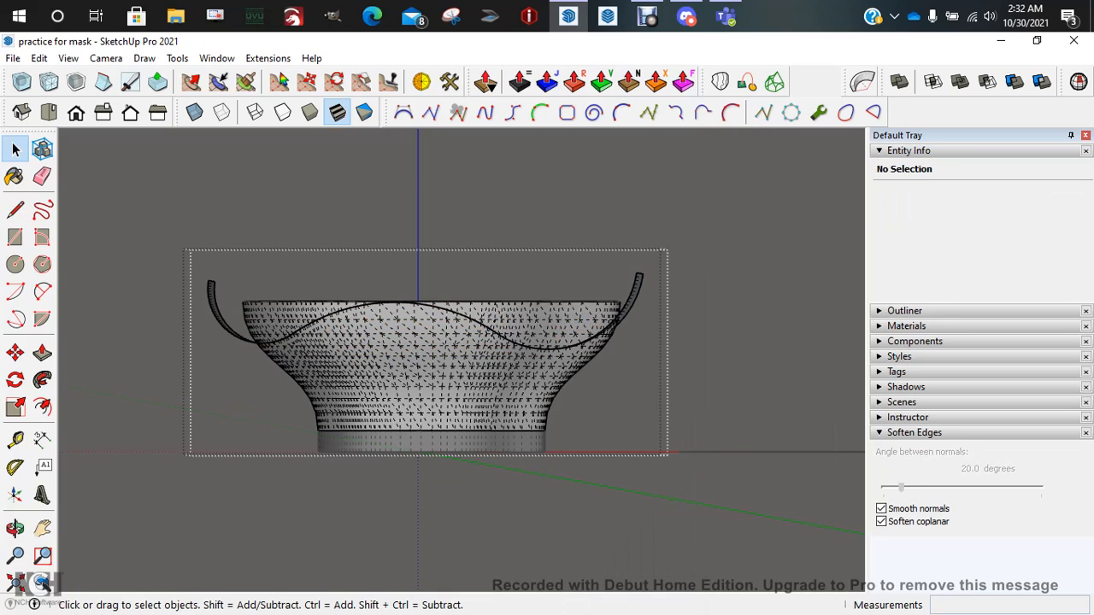
middle_click_drag(479, 325, 451, 412)
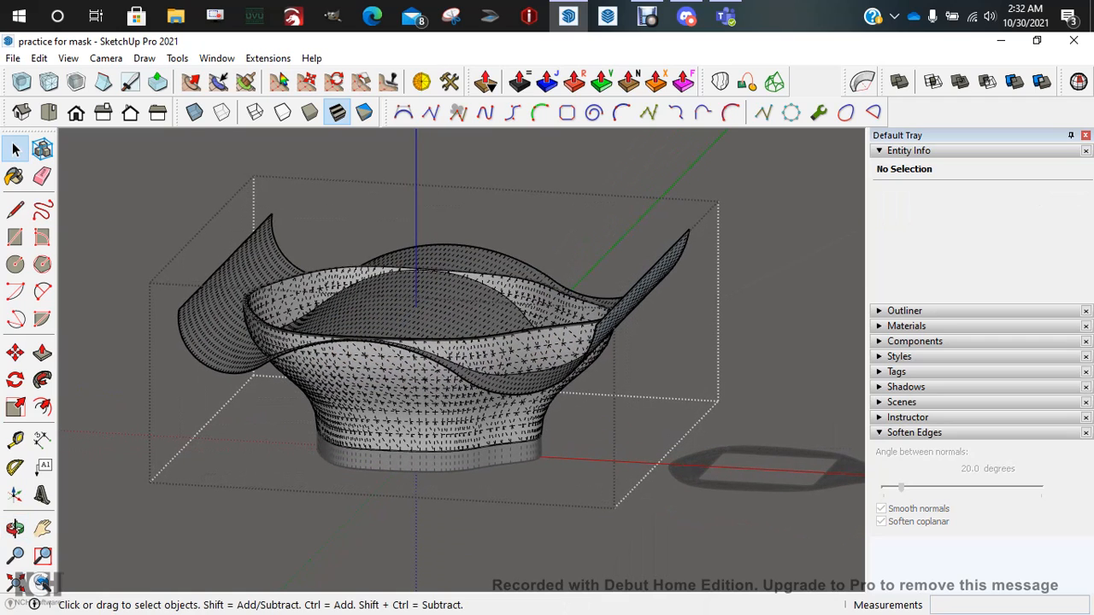
left_click(69, 58)
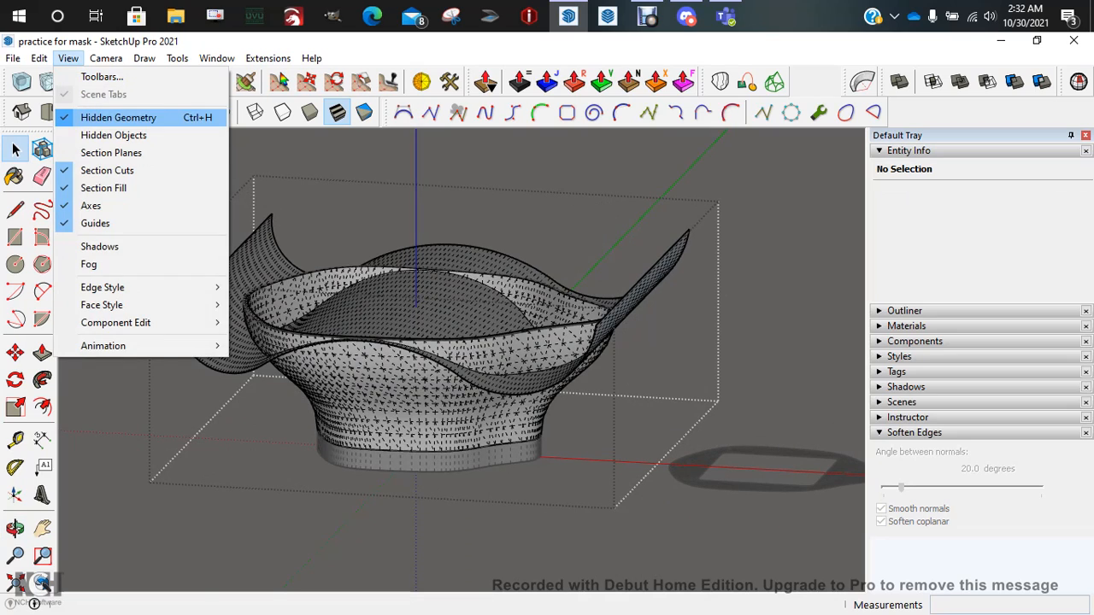
Turn off View > Hidden Geometry so the mesh lines disappear
left_click(102, 115)
scroll(418, 282, "up", 3)
scroll(418, 282, "down", 3)
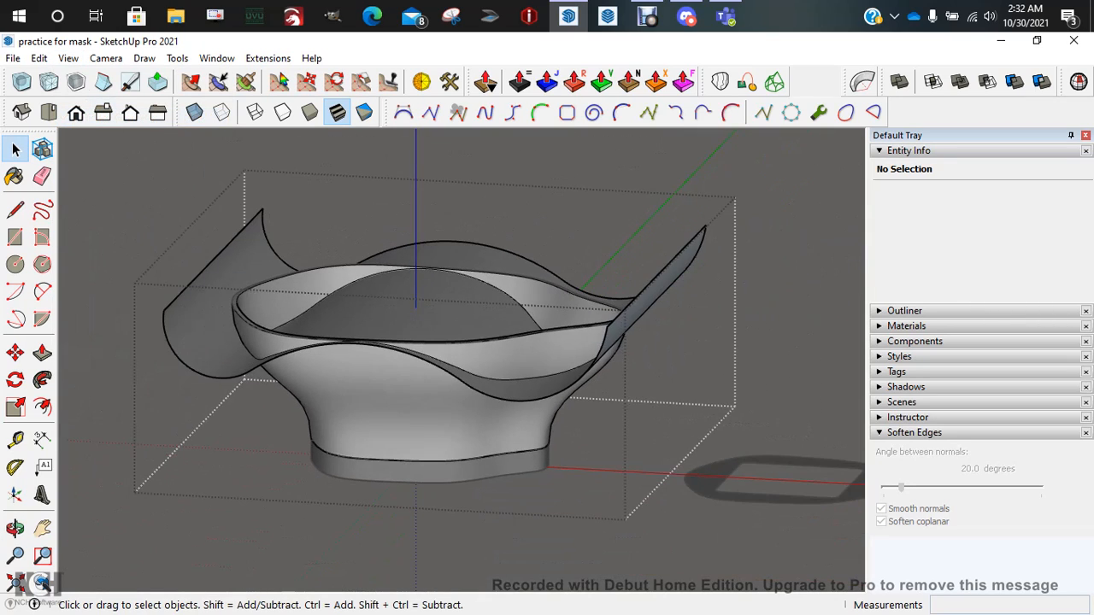
scroll(274, 351, "up", 3)
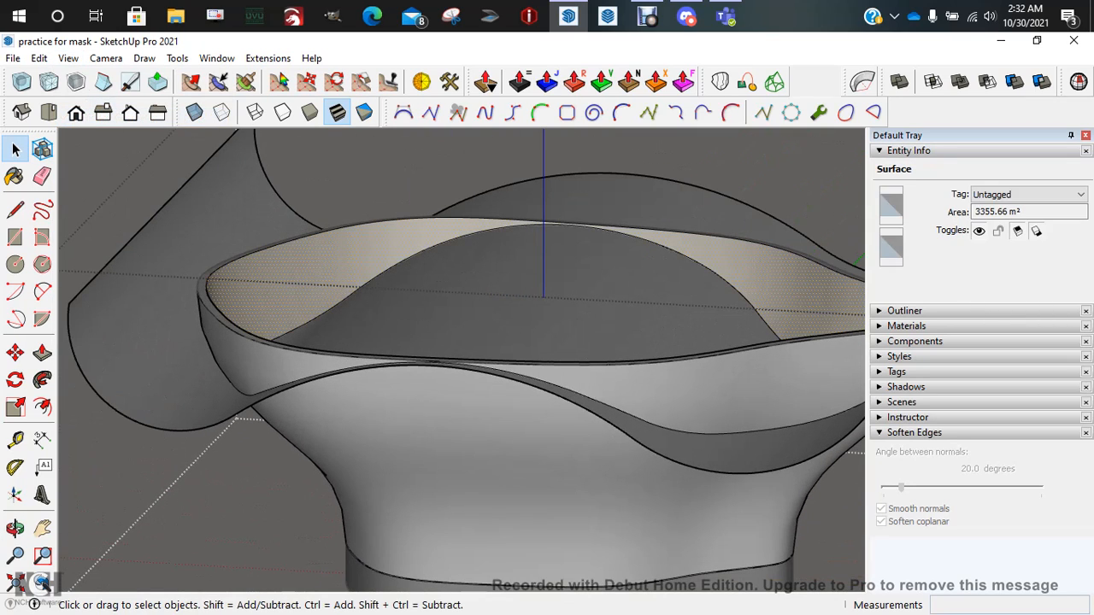
scroll(278, 297, "down", 2)
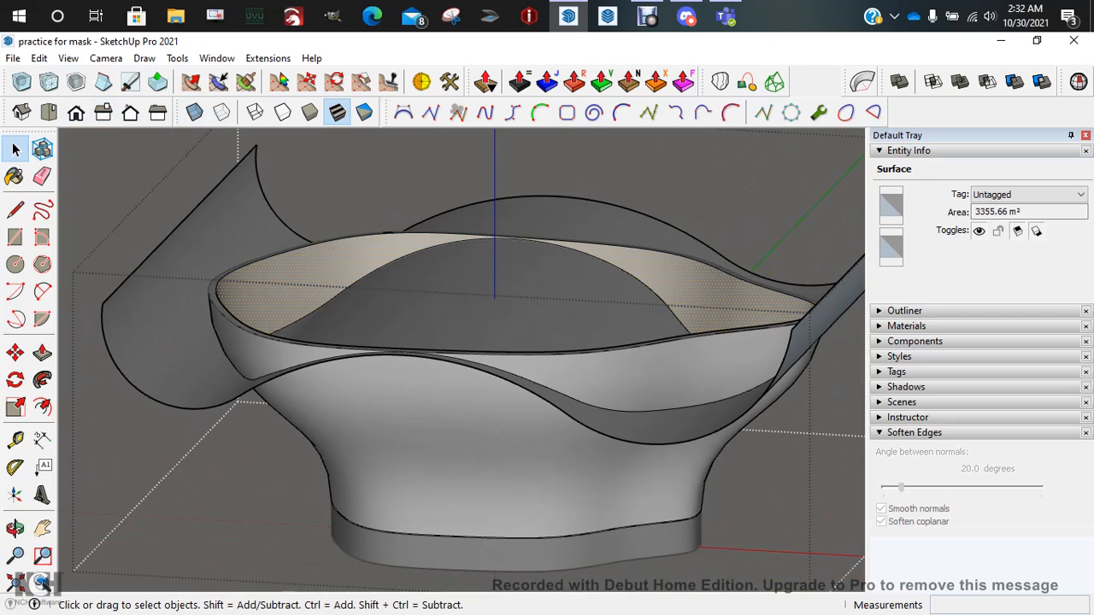
Delete the inner surface spanning the bowl's top, then look down into the bowl
middle_click_drag(279, 296, 277, 280)
double_click(277, 284)
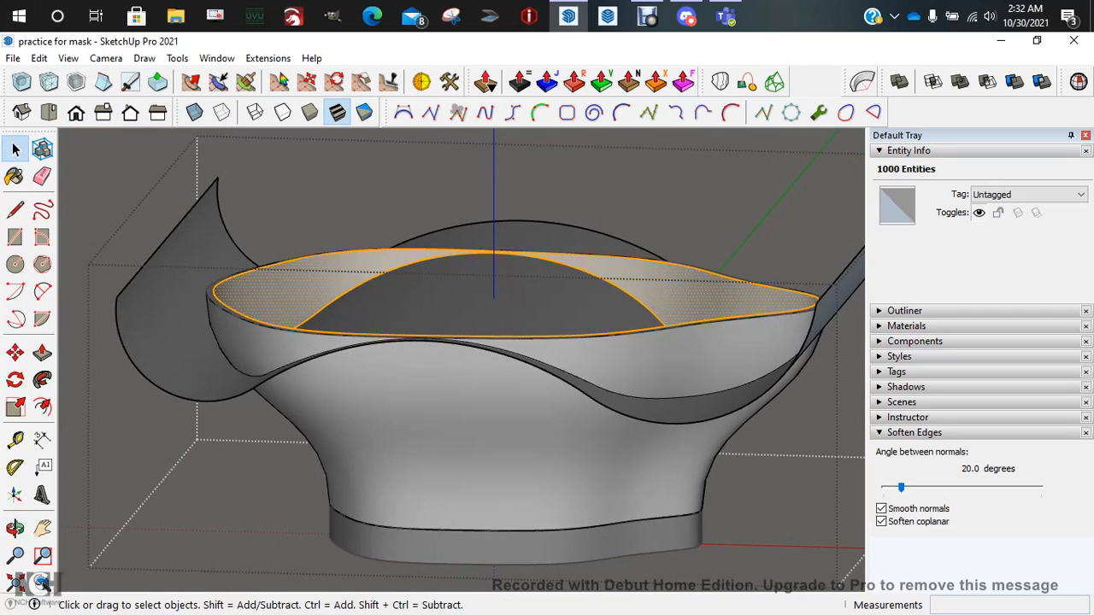
key("Delete")
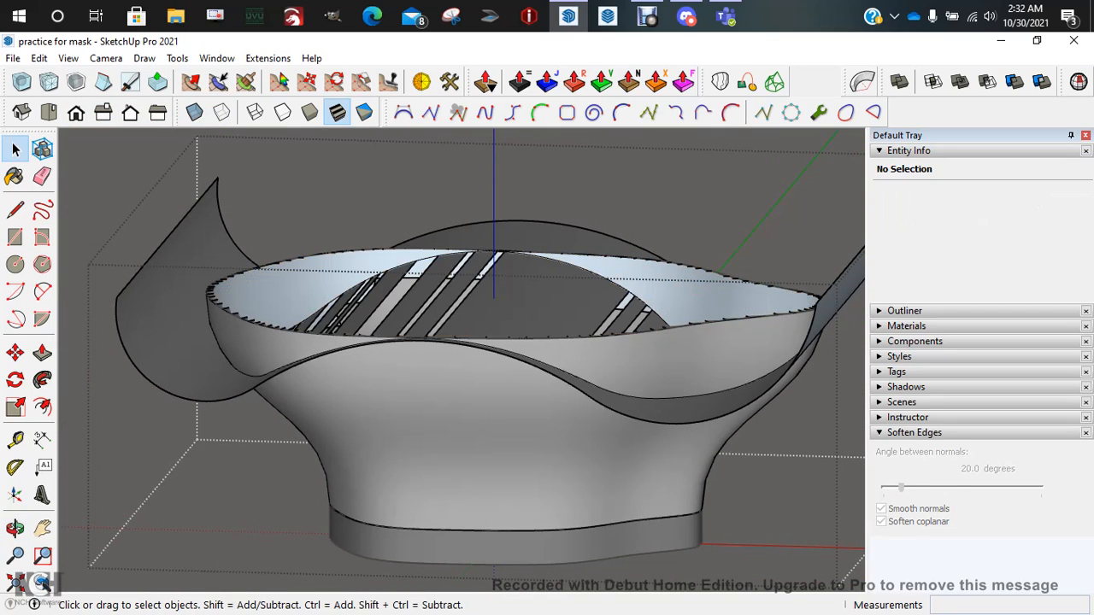
key("ctrl+z")
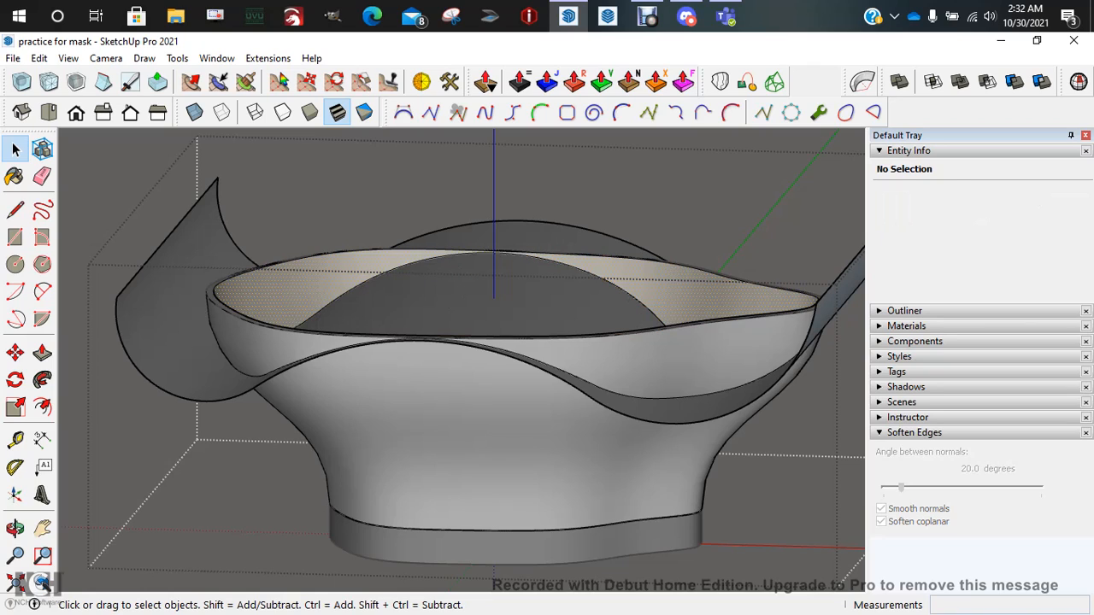
key("Delete")
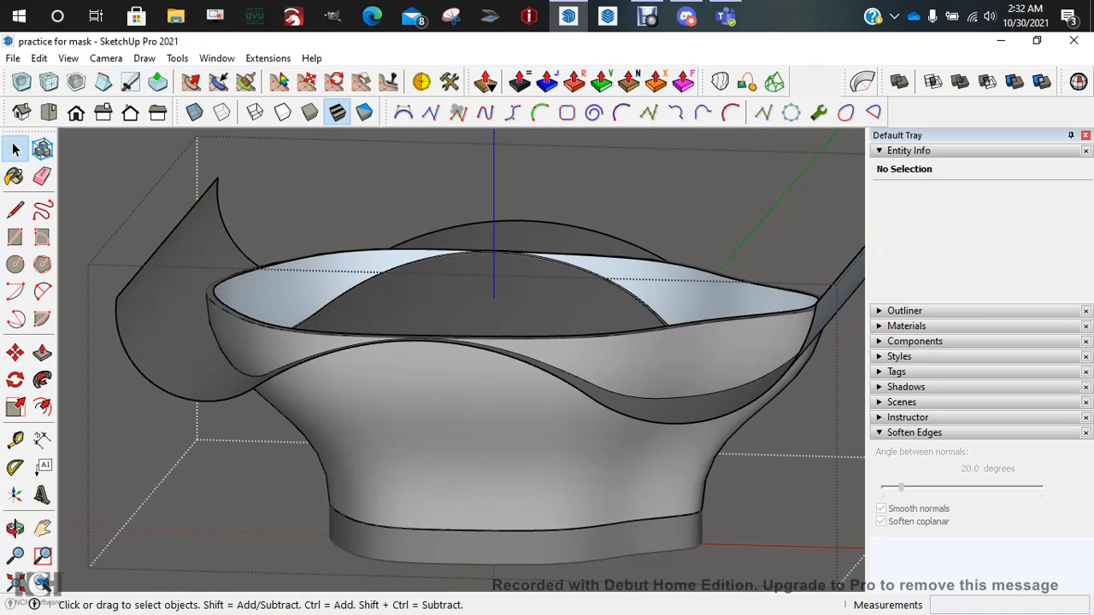
middle_click_drag(513, 325, 449, 419)
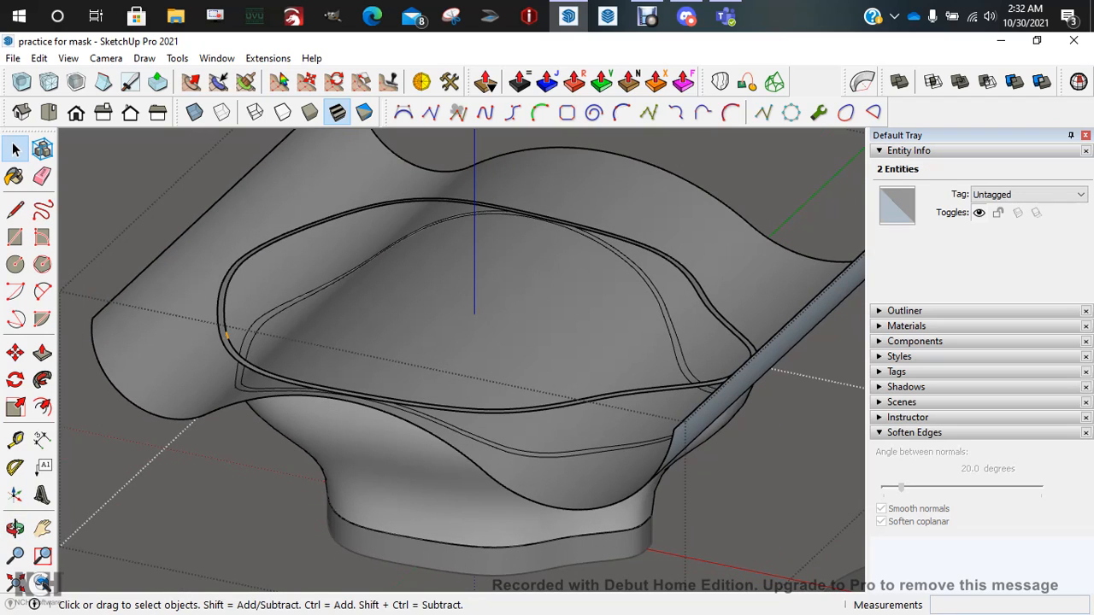
Delete the upper double outline and the outer curved cutting surface
triple_click(226, 335)
key("Delete")
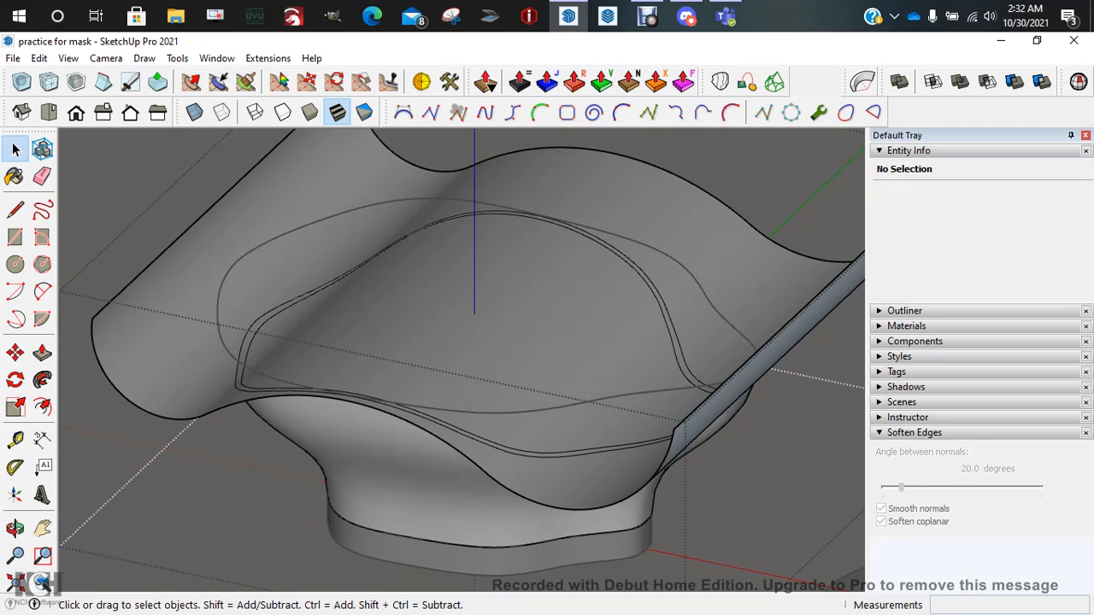
middle_click_drag(411, 342, 462, 340)
left_click(184, 342)
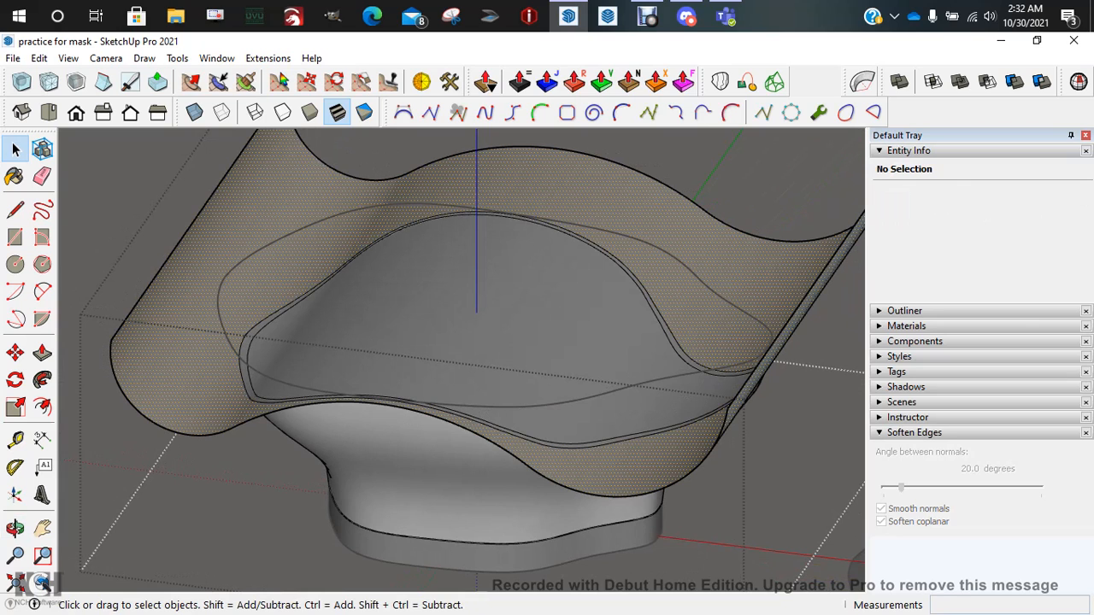
key("Delete")
middle_click_drag(411, 342, 445, 312)
Delete every leftover arc and slanted line around the bowl, front, top and sides
left_click(173, 409)
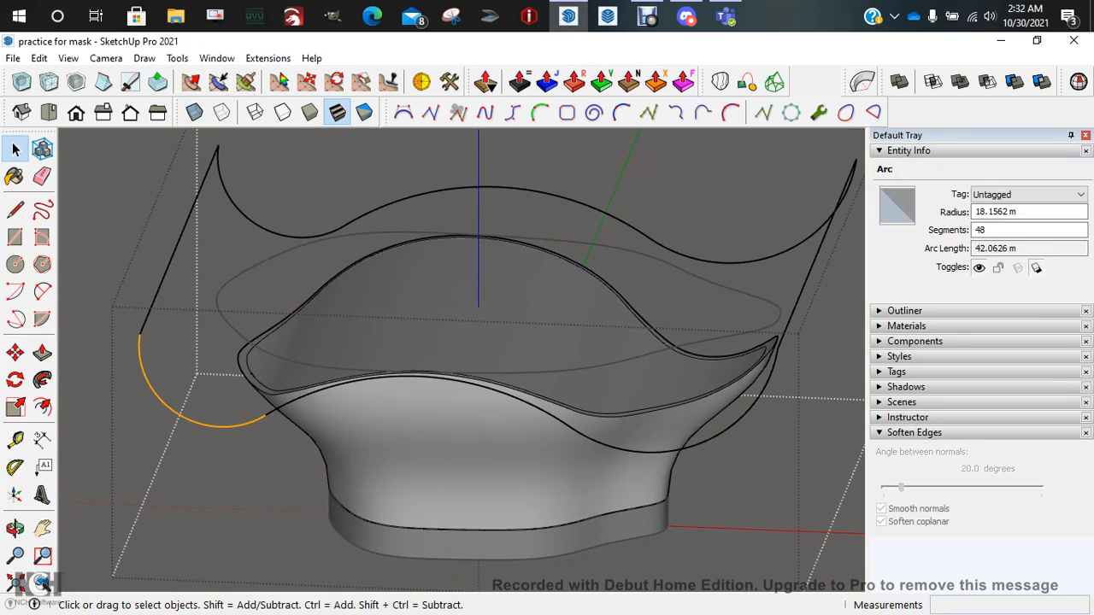
key("Delete")
left_click(309, 395)
key("Delete")
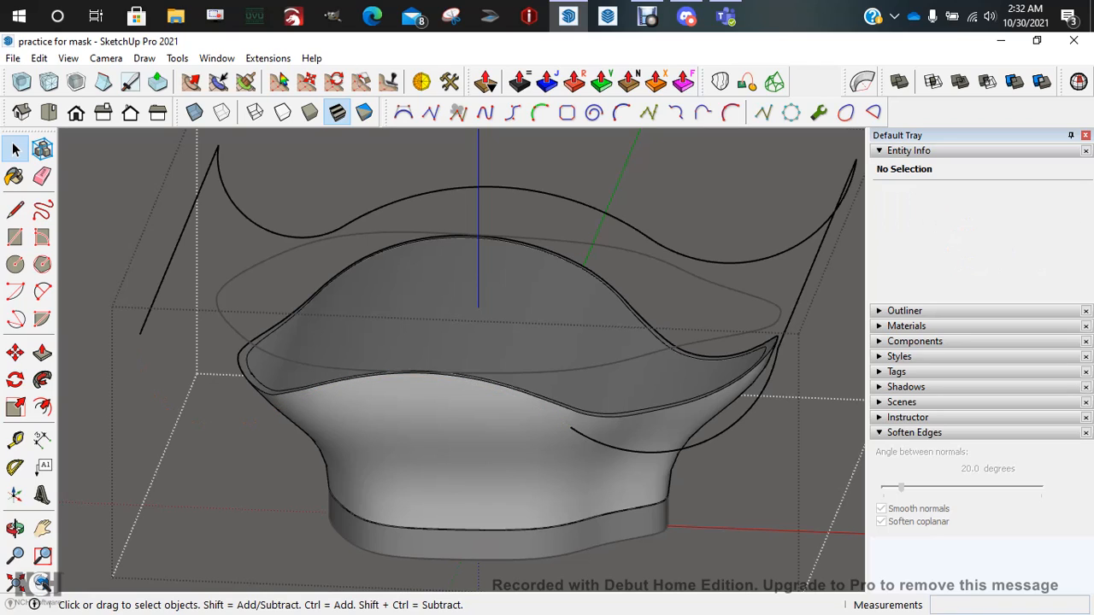
left_click(737, 423)
key("Delete")
left_click(816, 255)
key("Delete")
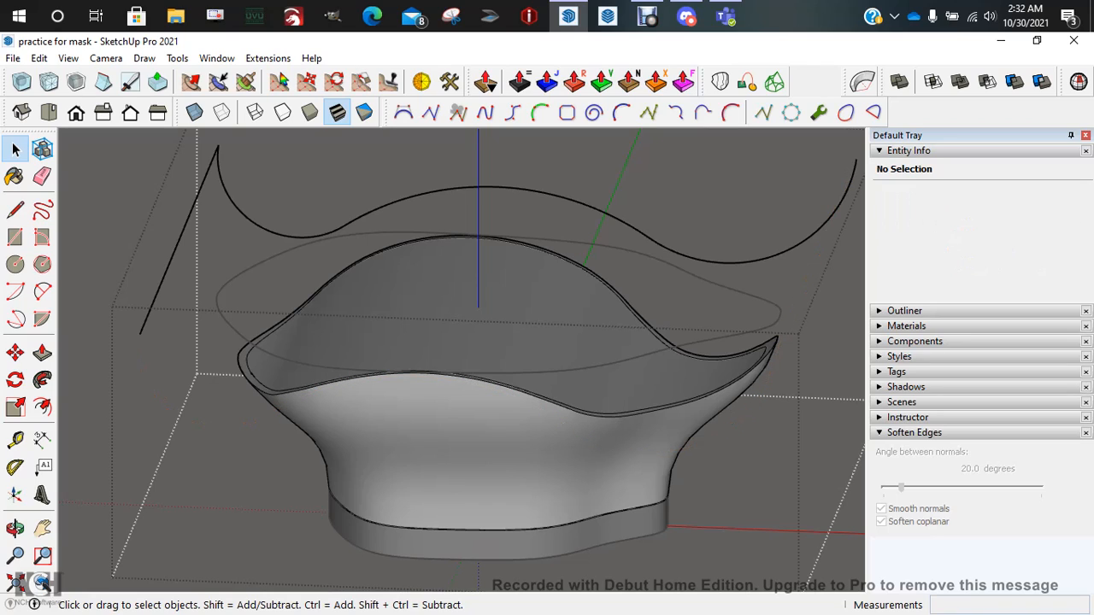
left_click(791, 249)
key("Delete")
left_click(598, 209)
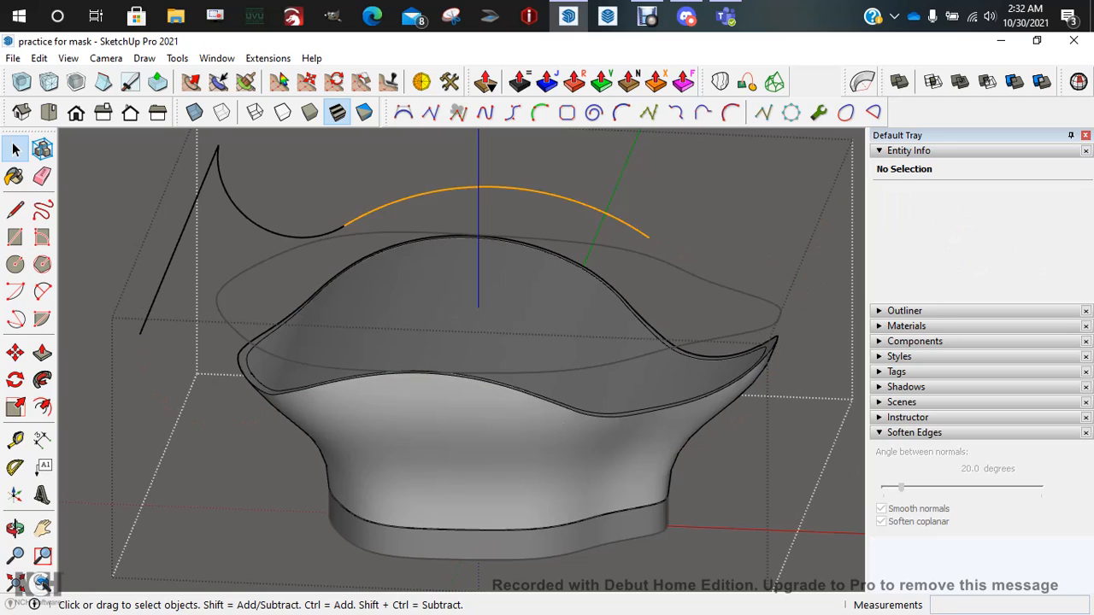
key("Delete")
left_click(282, 235)
key("Delete")
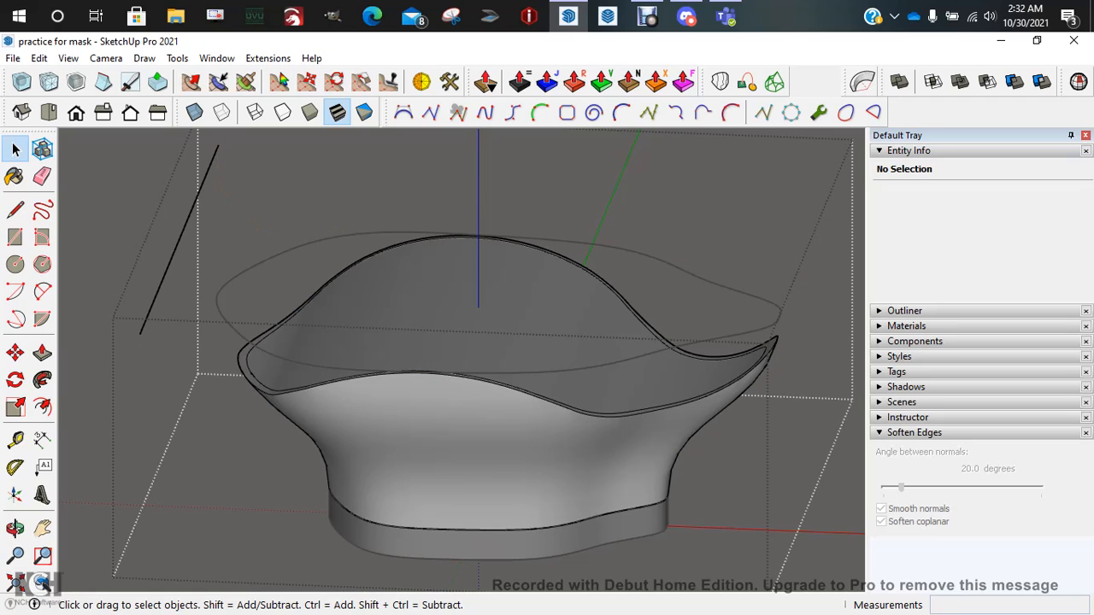
left_click(178, 241)
key("Delete")
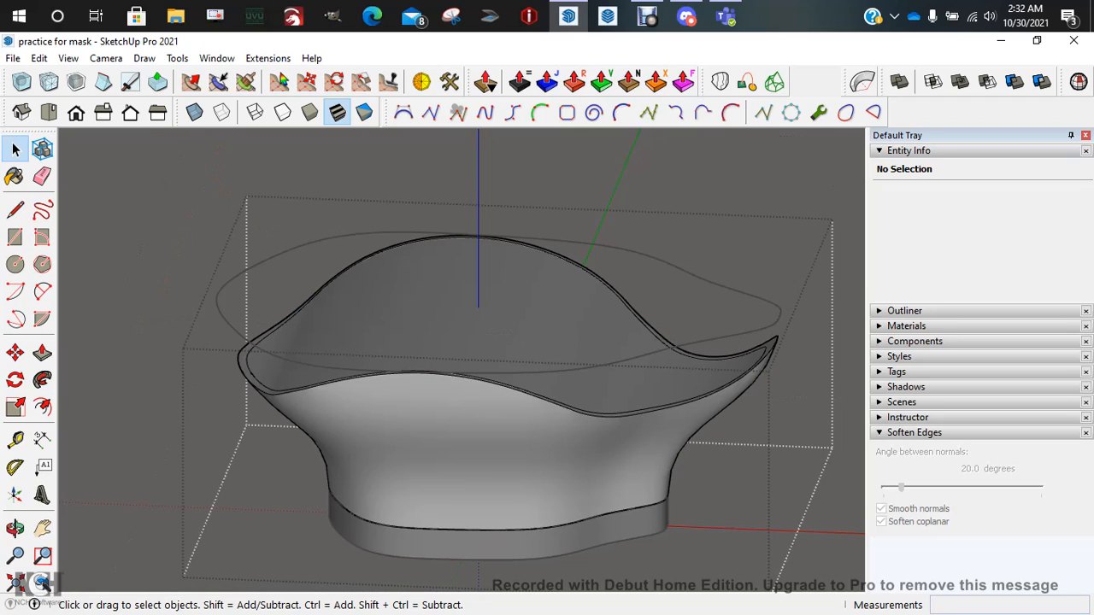
scroll(484, 338, "down", 3)
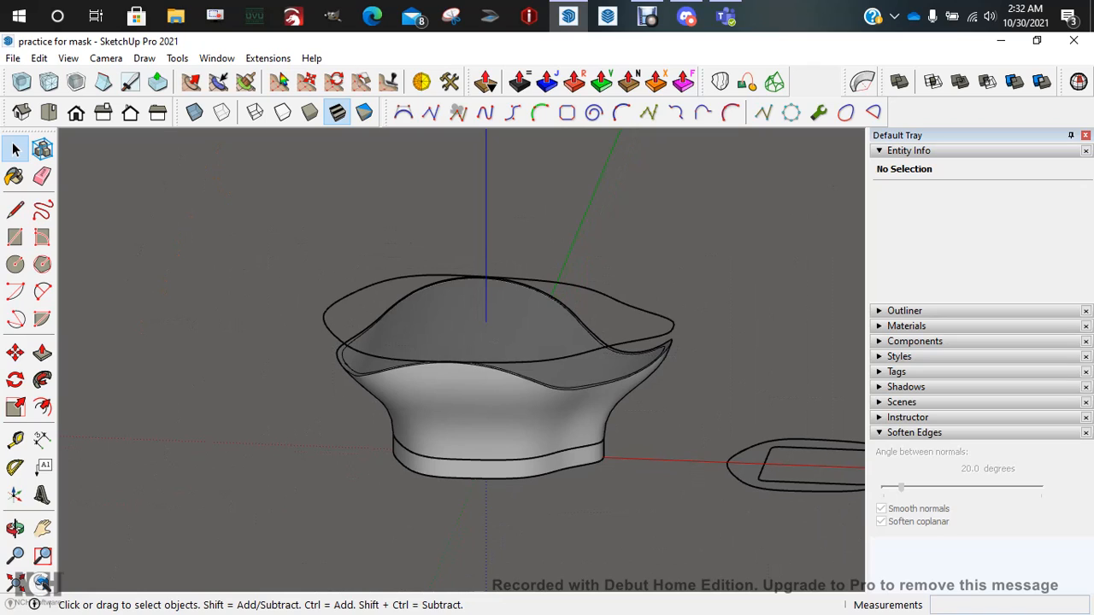
Hide the ring component using its eye icon in the Outliner, then select the bowl's group
left_click(614, 299)
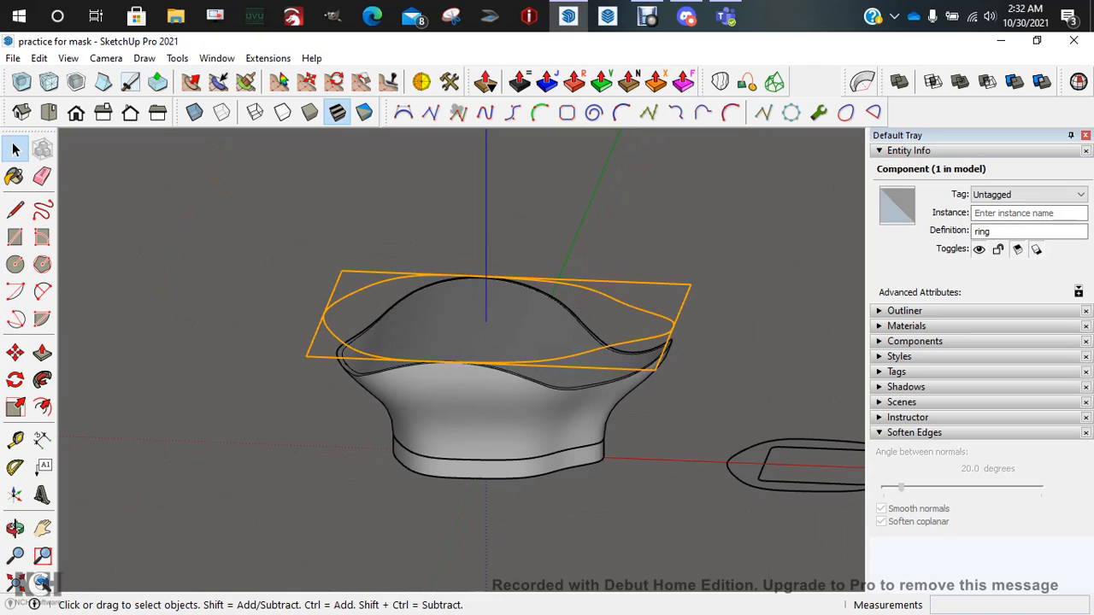
left_click(905, 311)
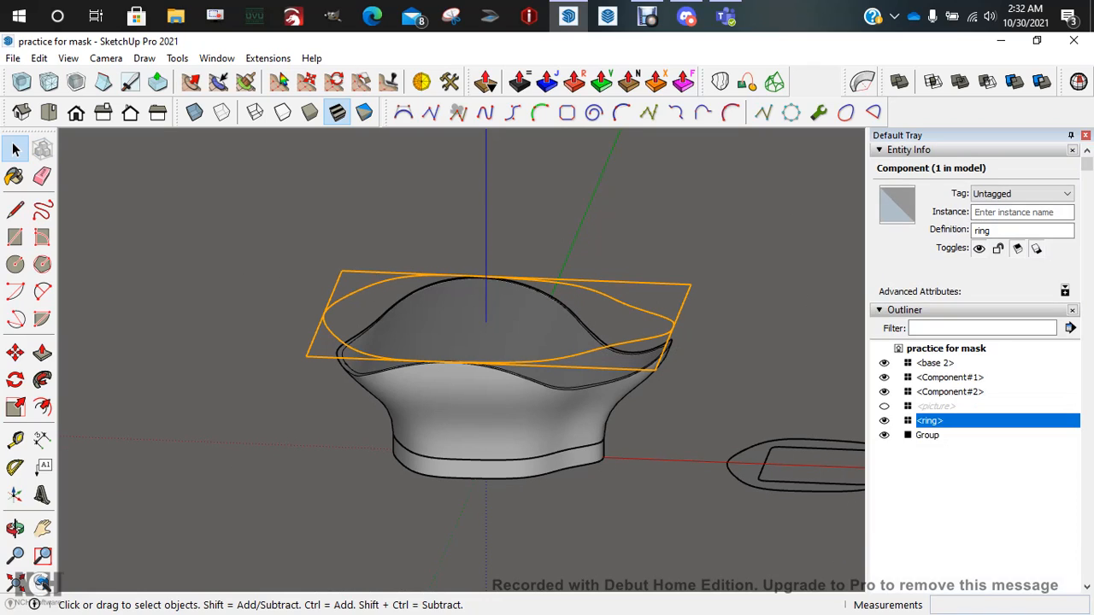
left_click(885, 421)
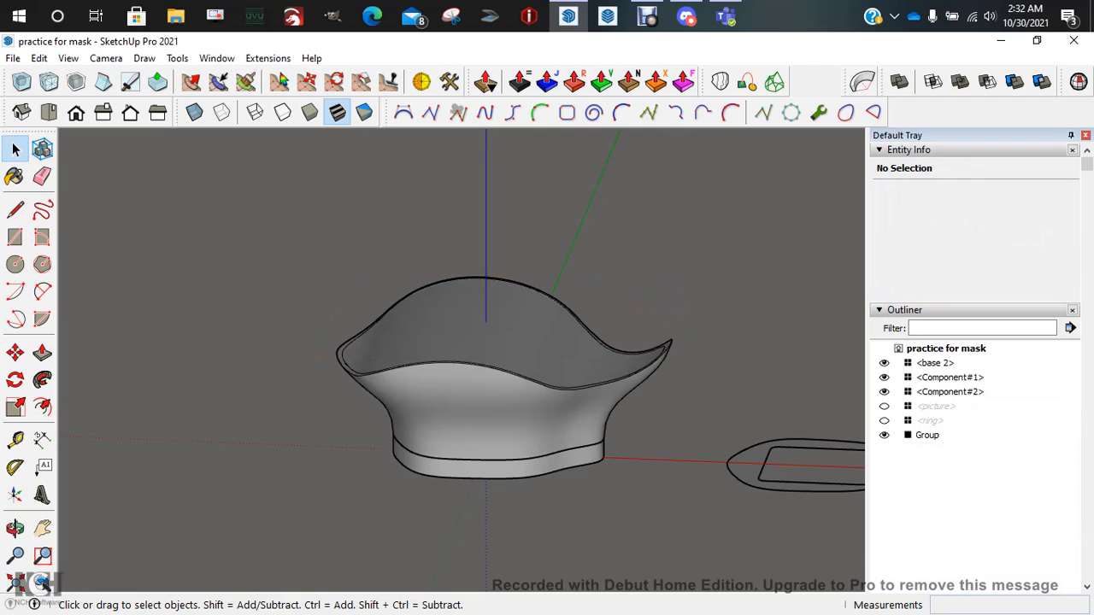
scroll(343, 359, "down", 2)
left_click(447, 391)
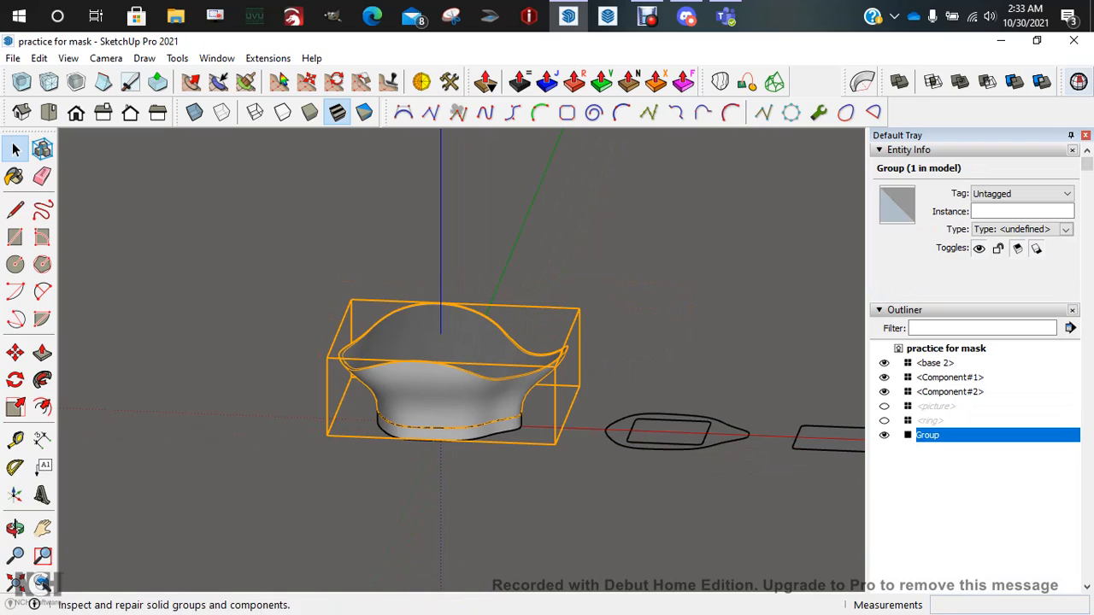
Check the bowl group with Solid Inspector², then close the inspection window
left_click(1079, 81)
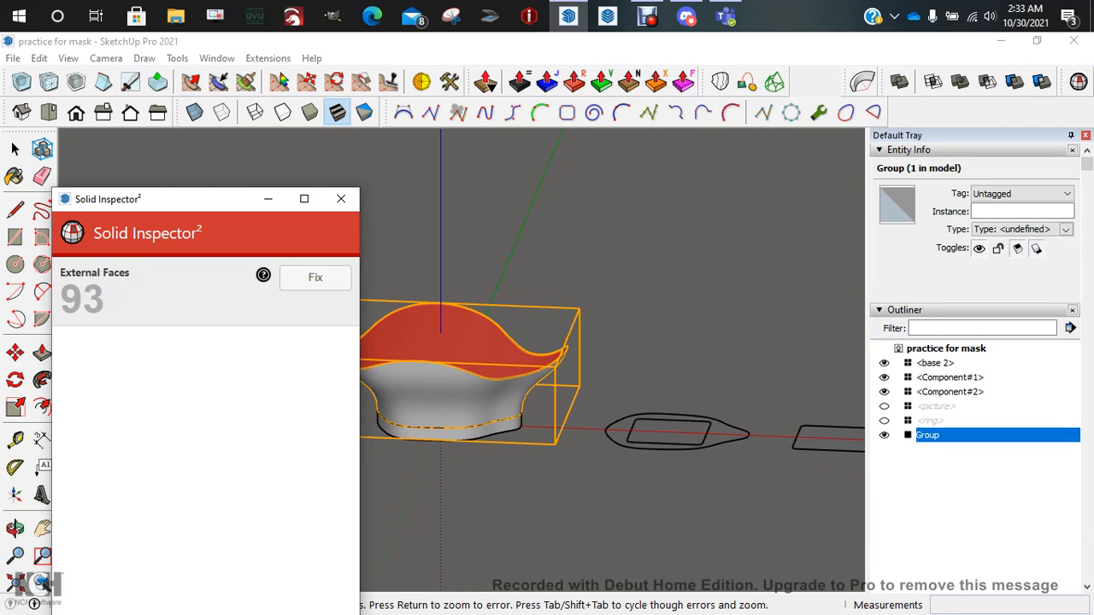
middle_click_drag(479, 359, 481, 410)
left_click(341, 200)
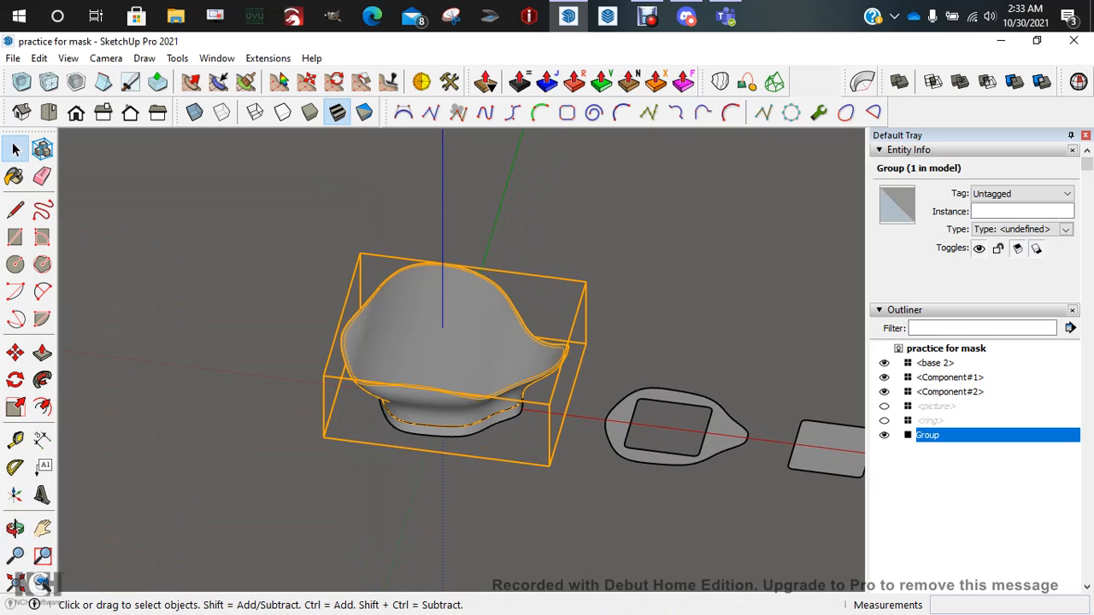
left_click(346, 203)
scroll(462, 365, "up", 5)
Delete the bowl group's flat top face, exit the group, and orbit to view the open bowl
double_click(462, 365)
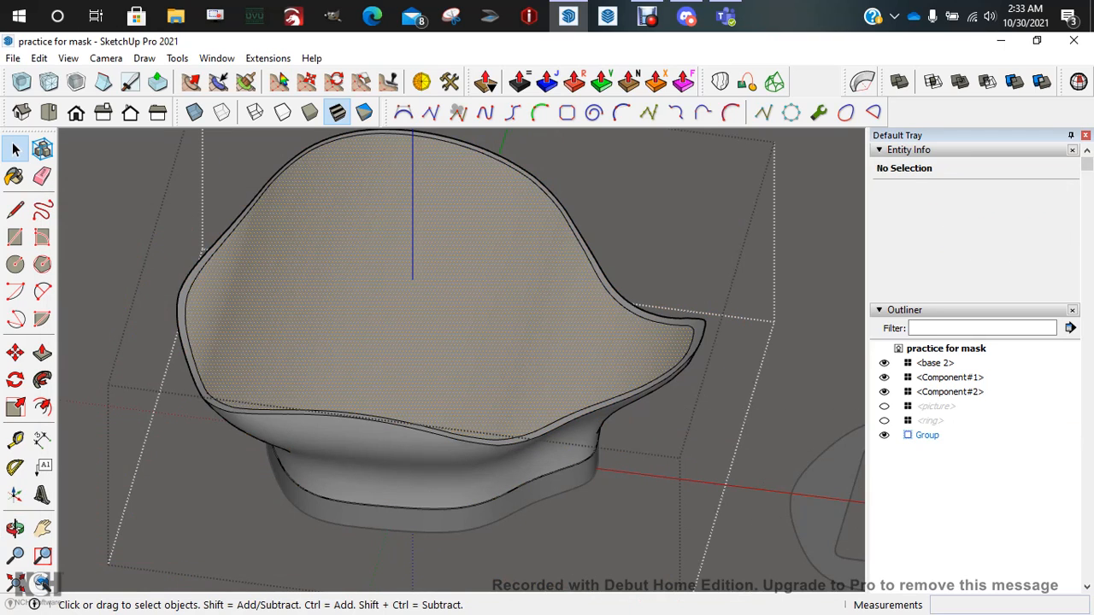
key("Delete")
scroll(460, 333, "down", 3)
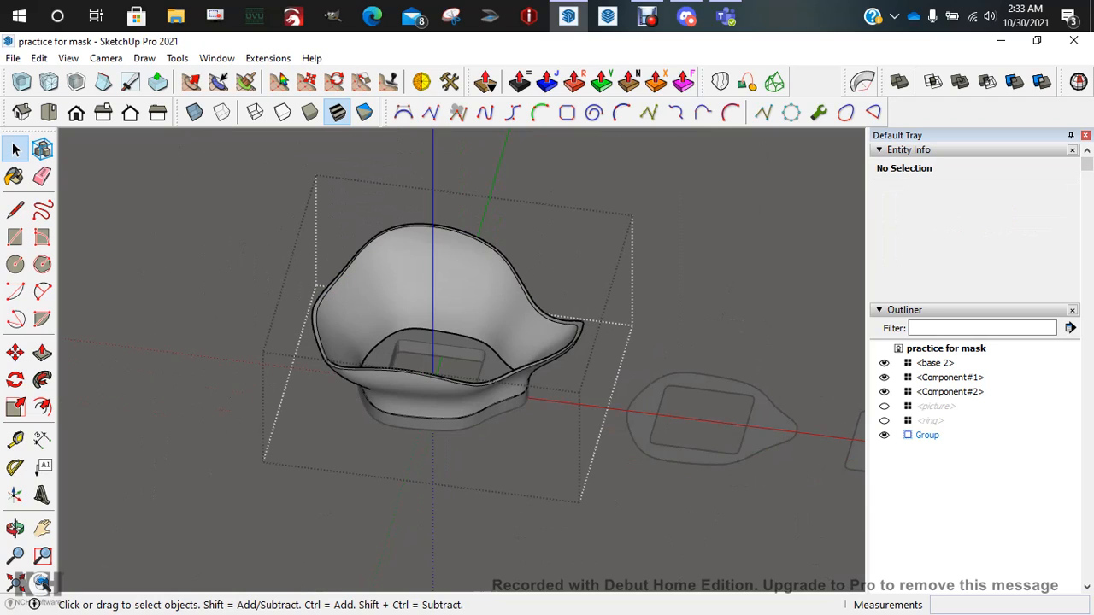
key("Escape")
left_click(453, 300)
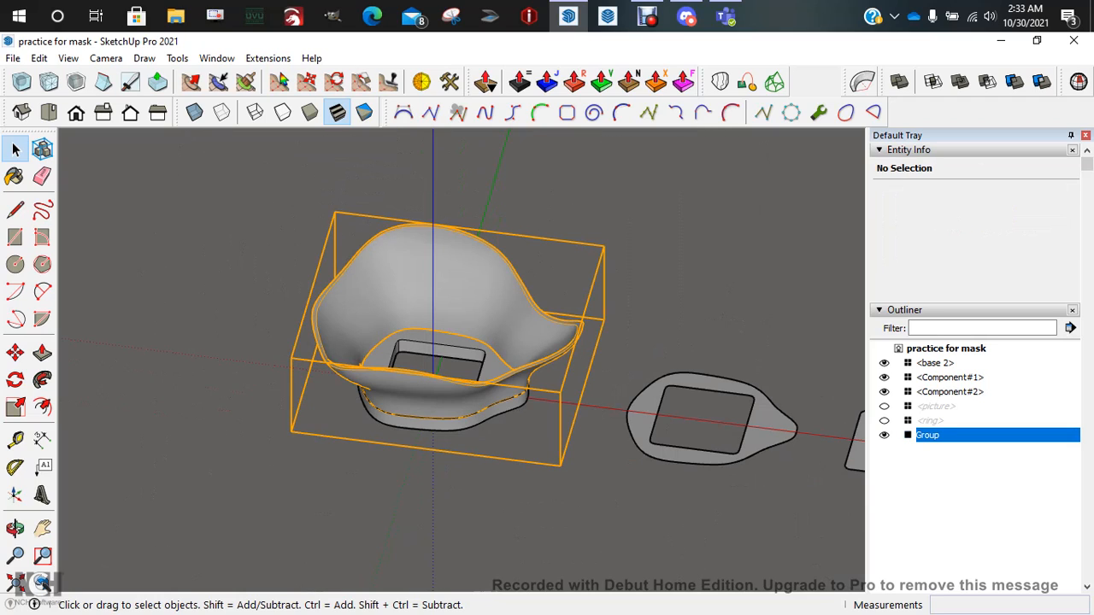
left_click(650, 291)
middle_click_drag(513, 342, 594, 235)
middle_click_drag(564, 274, 547, 338)
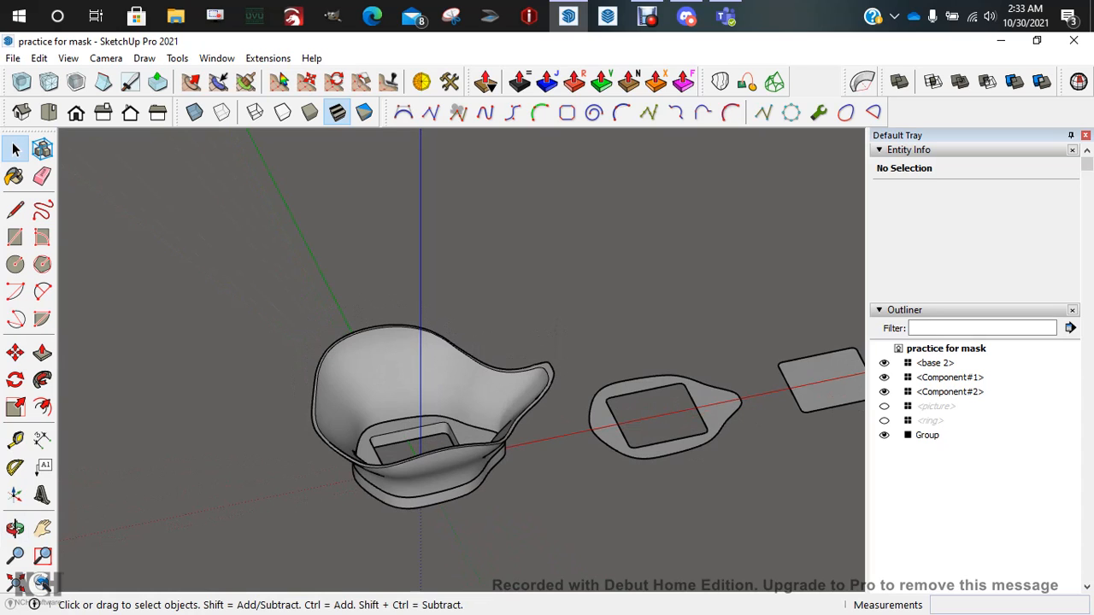
Orbit and zoom around the bowl, viewing it side-on and looking down inside
middle_click_drag(547, 337, 573, 307)
scroll(421, 394, "up", 3)
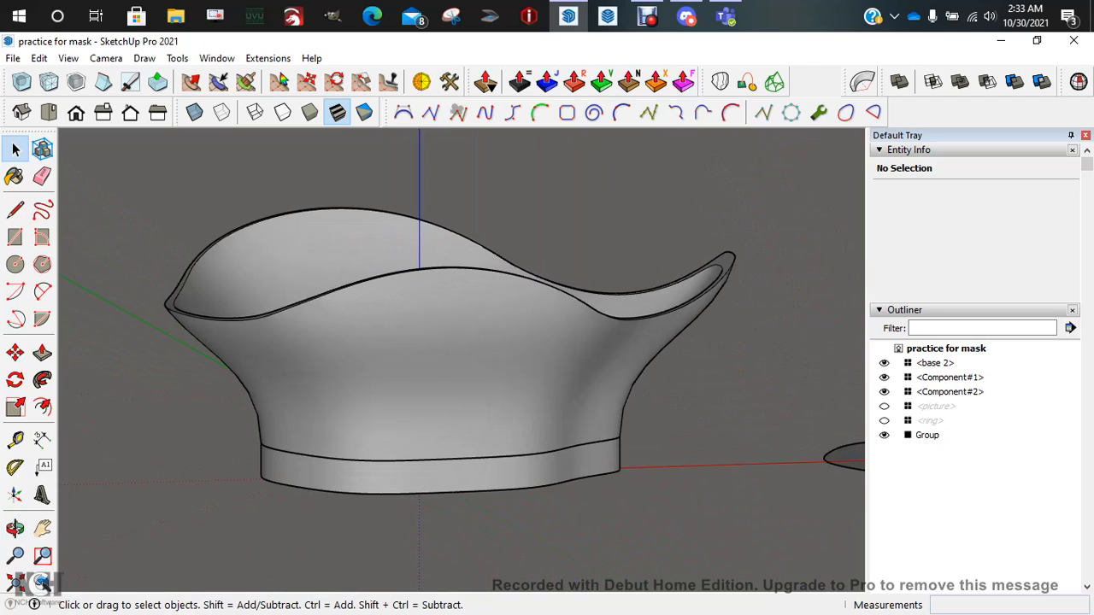
scroll(356, 330, "down", 6)
middle_click_drag(356, 330, 346, 303)
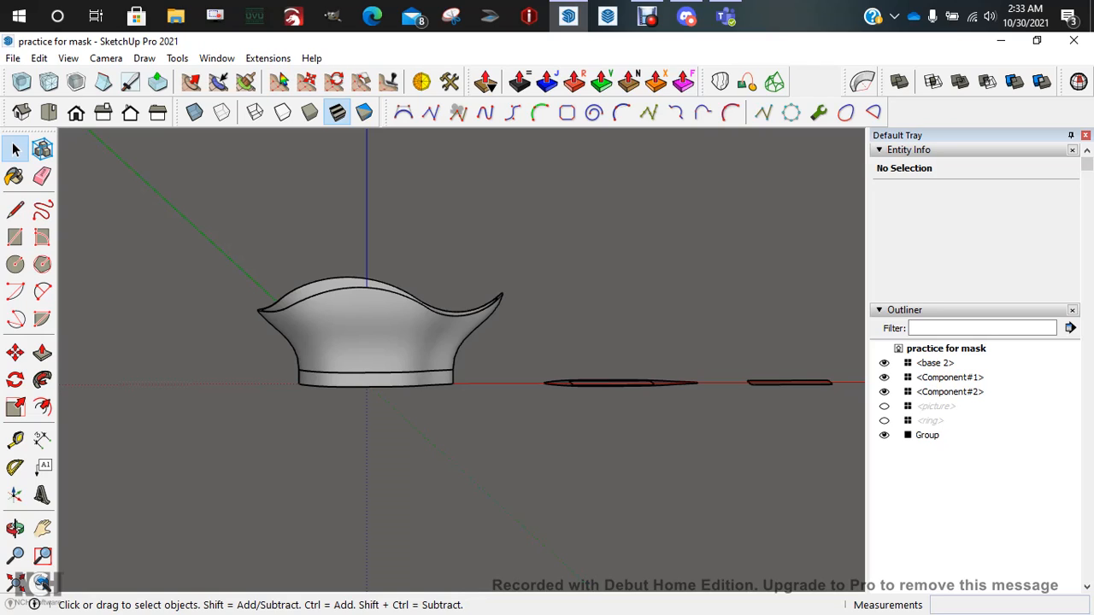
scroll(355, 302, "down", 5)
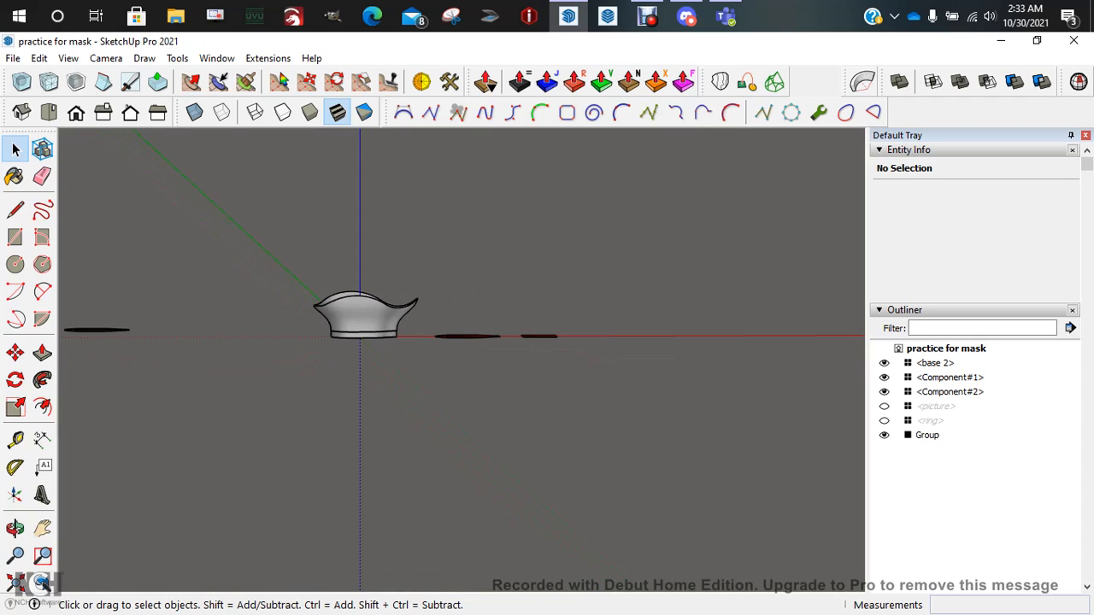
middle_click_drag(355, 301, 423, 398)
scroll(355, 341, "up", 10)
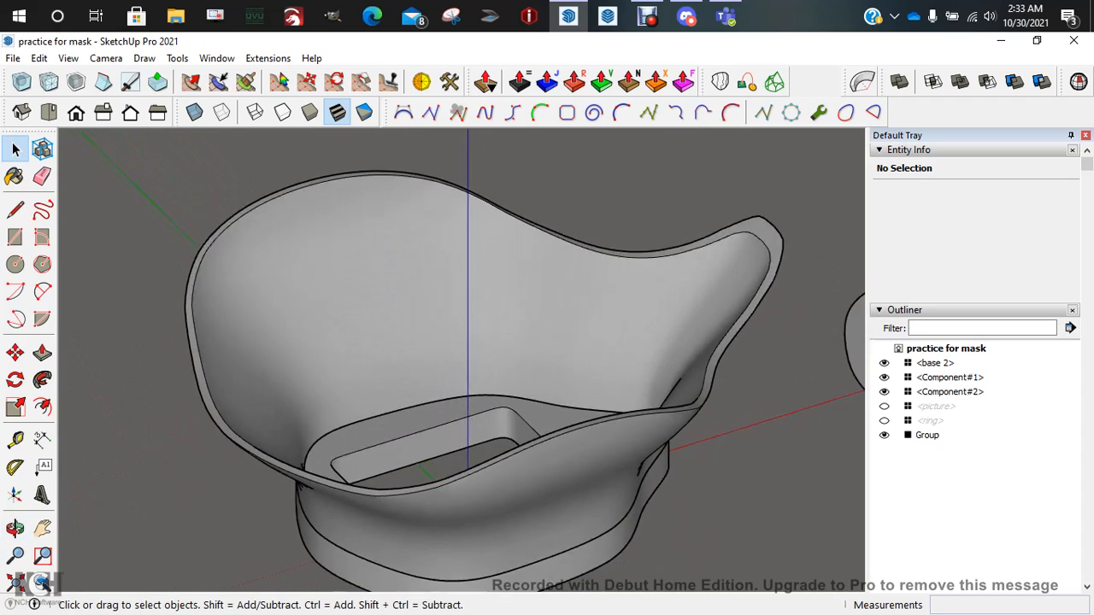
scroll(398, 362, "down", 3)
scroll(547, 423, "up", 1)
Crossing-select the bowl group from a low front view so Entity Info shows Solid Group
middle_click_drag(548, 423, 547, 402)
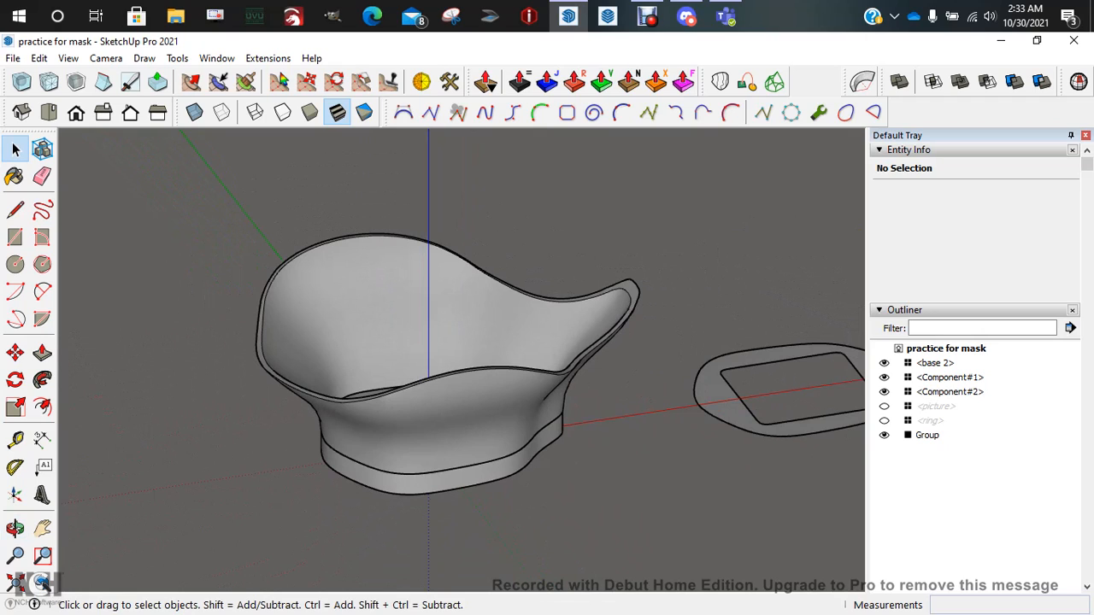
middle_click_drag(547, 411, 466, 321)
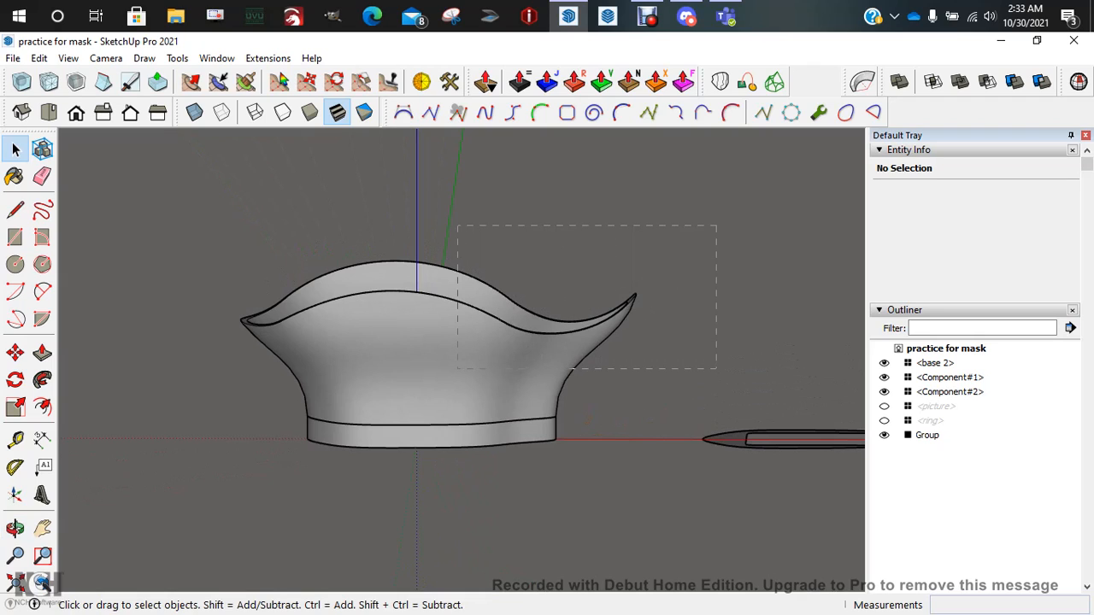
left_click_drag(717, 226, 457, 369)
double_click(457, 369)
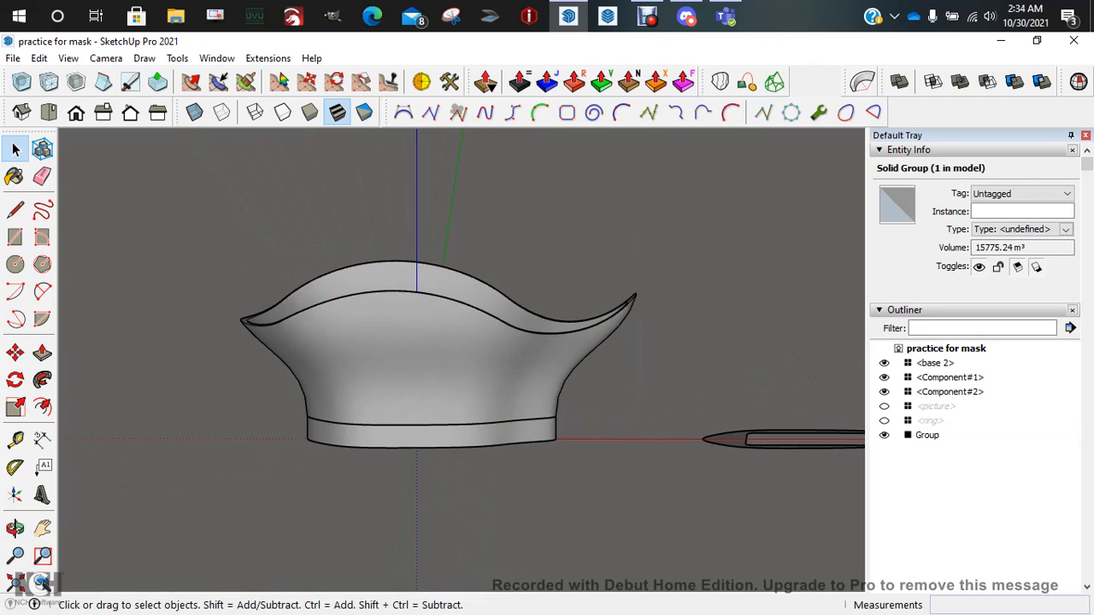
left_click(40, 58)
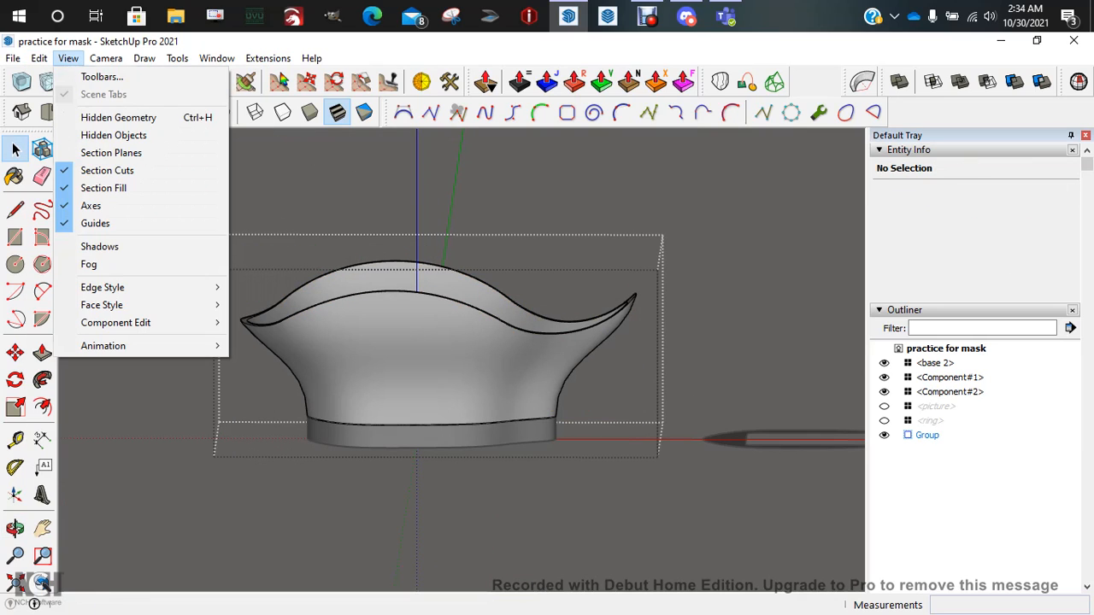
left_click(103, 117)
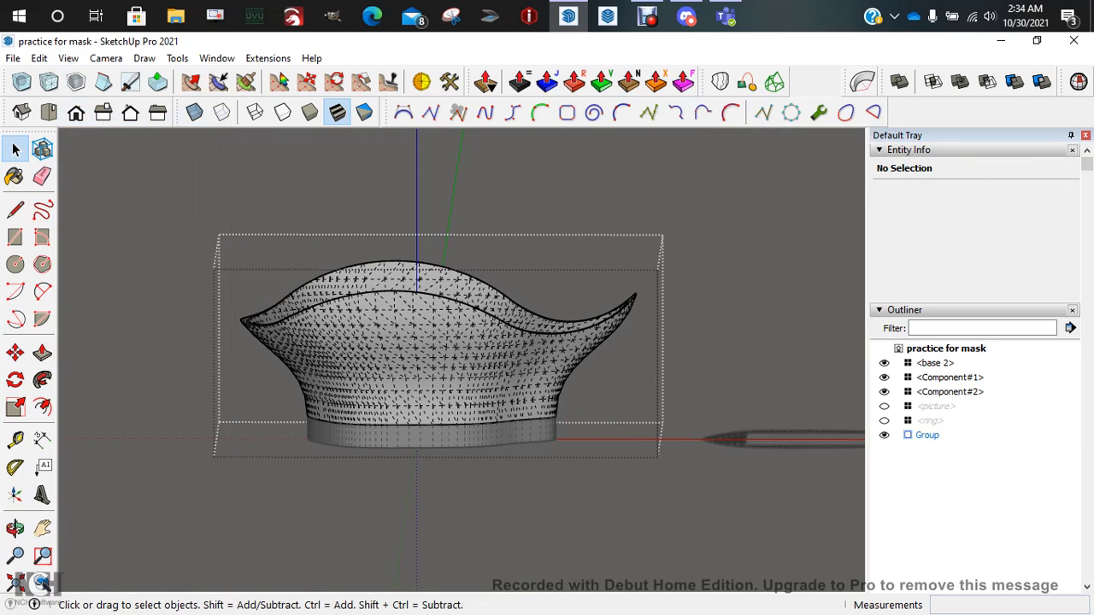
left_click_drag(645, 269, 556, 355)
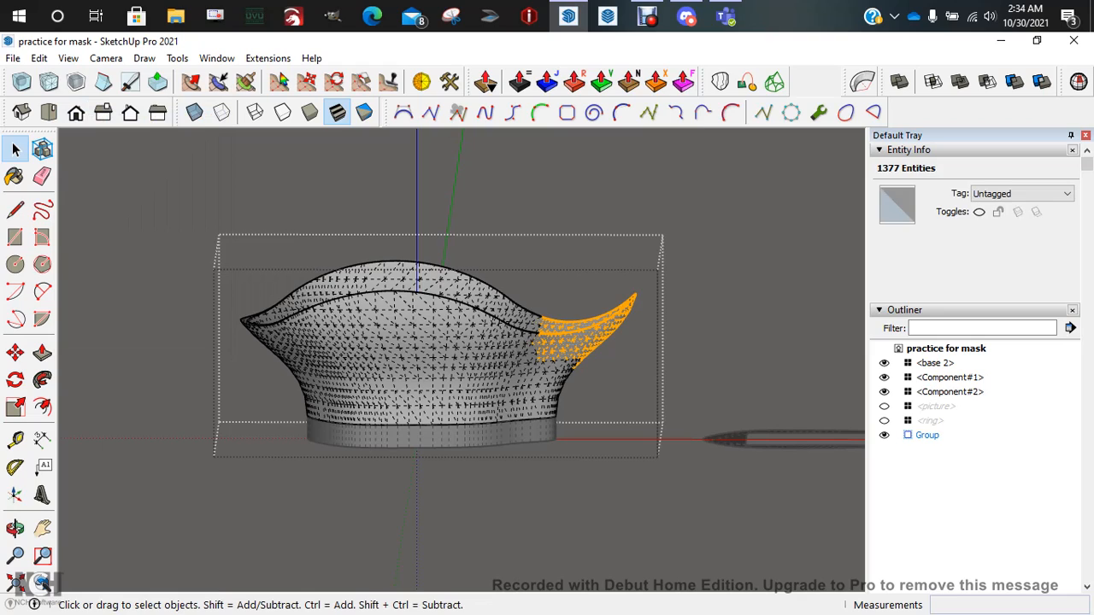
left_click_drag(231, 250, 347, 359)
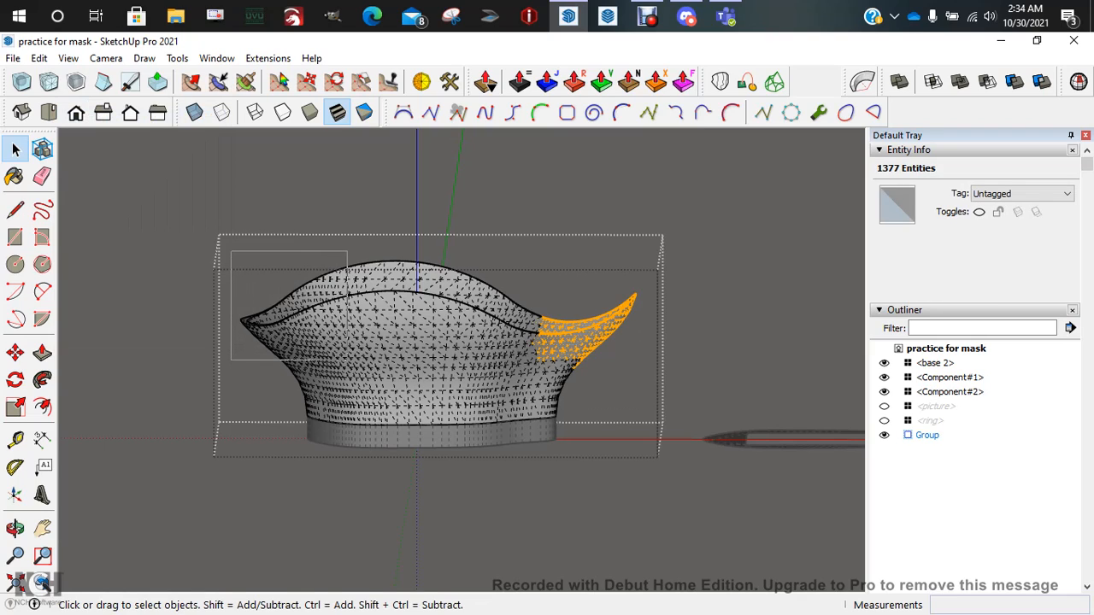
left_click_drag(347, 359, 347, 360)
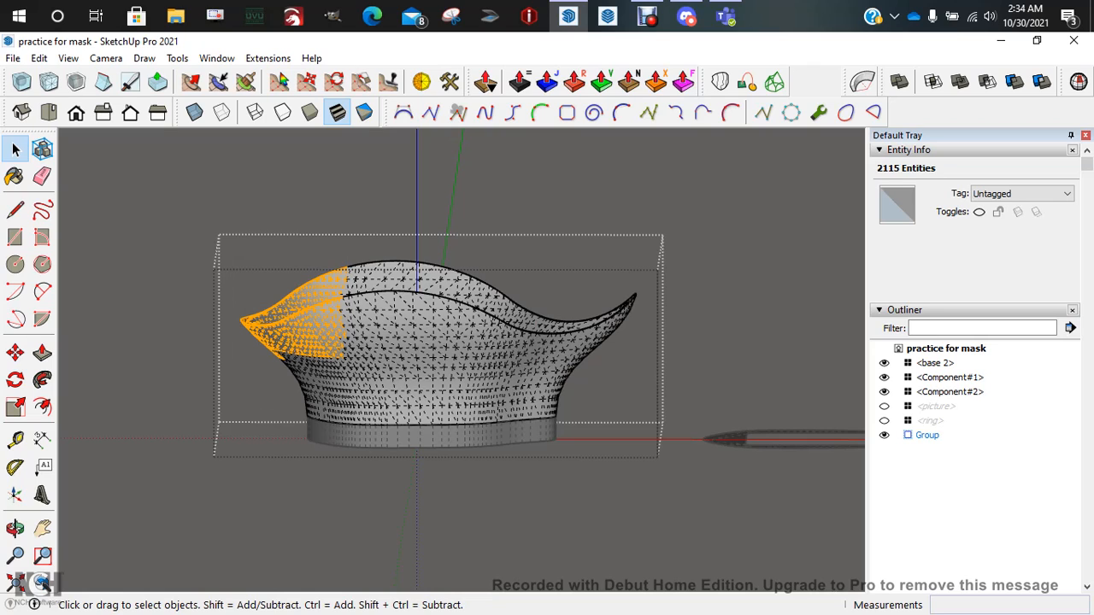
left_click_drag(227, 271, 663, 374)
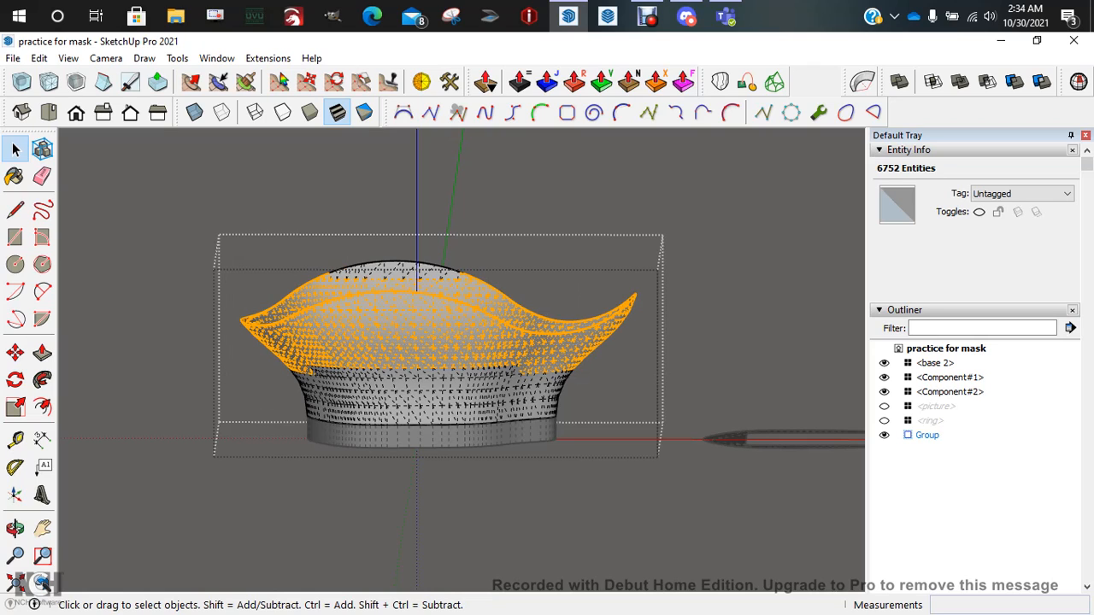
left_click_drag(277, 233, 513, 302)
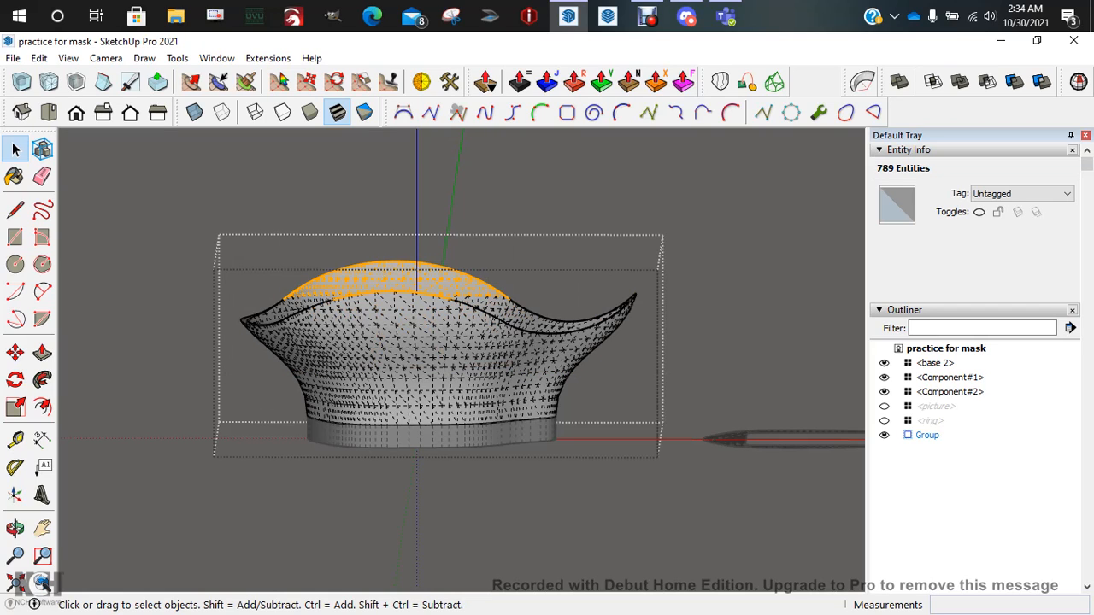
left_click_drag(545, 361, 545, 361)
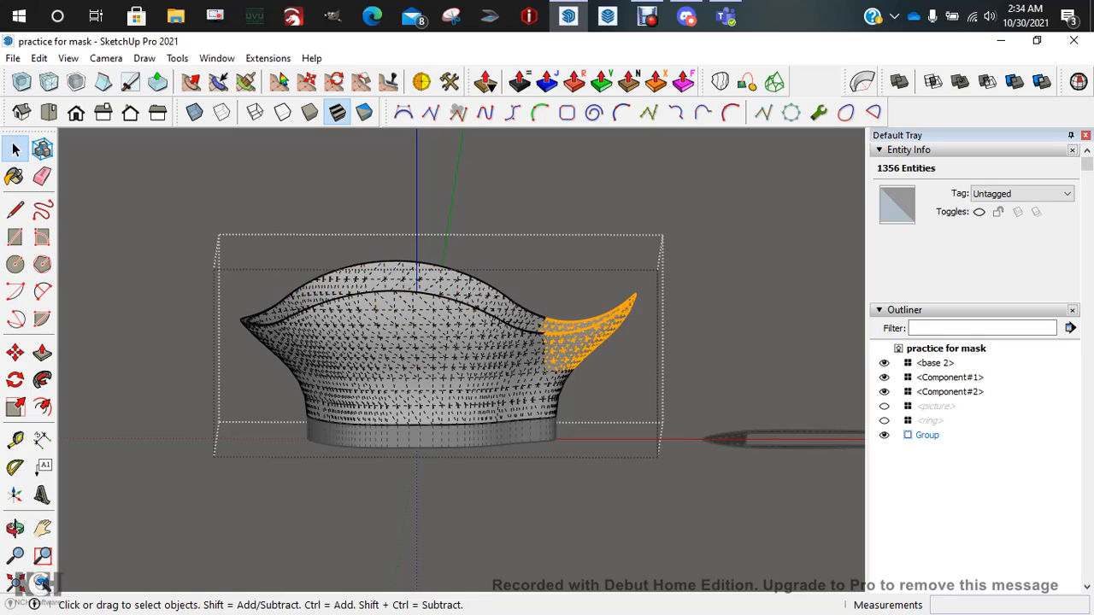
left_click_drag(560, 403, 512, 413)
middle_click_drag(511, 413, 537, 355)
left_click_drag(275, 307, 421, 383)
mouse_move(420, 383)
middle_mouse_down()
mouse_move(410, 415)
mouse_move(369, 406)
mouse_move(402, 376)
middle_mouse_up()
left_click_drag(393, 315, 429, 351)
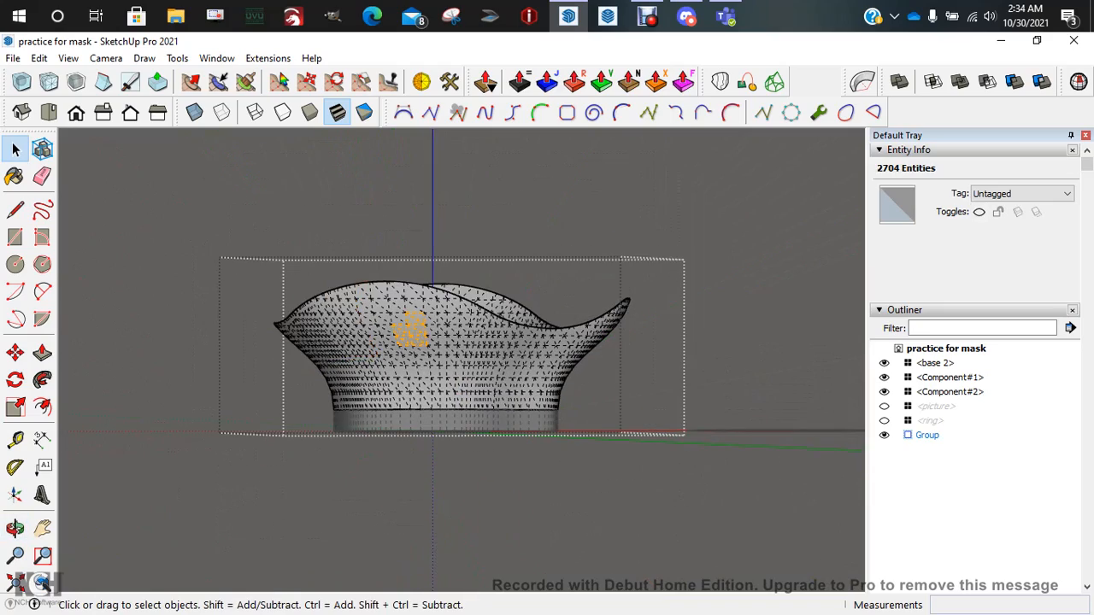
mouse_move(429, 352)
middle_mouse_down()
mouse_move(373, 373)
mouse_move(383, 420)
mouse_move(628, 376)
mouse_move(521, 415)
mouse_move(445, 364)
middle_mouse_up()
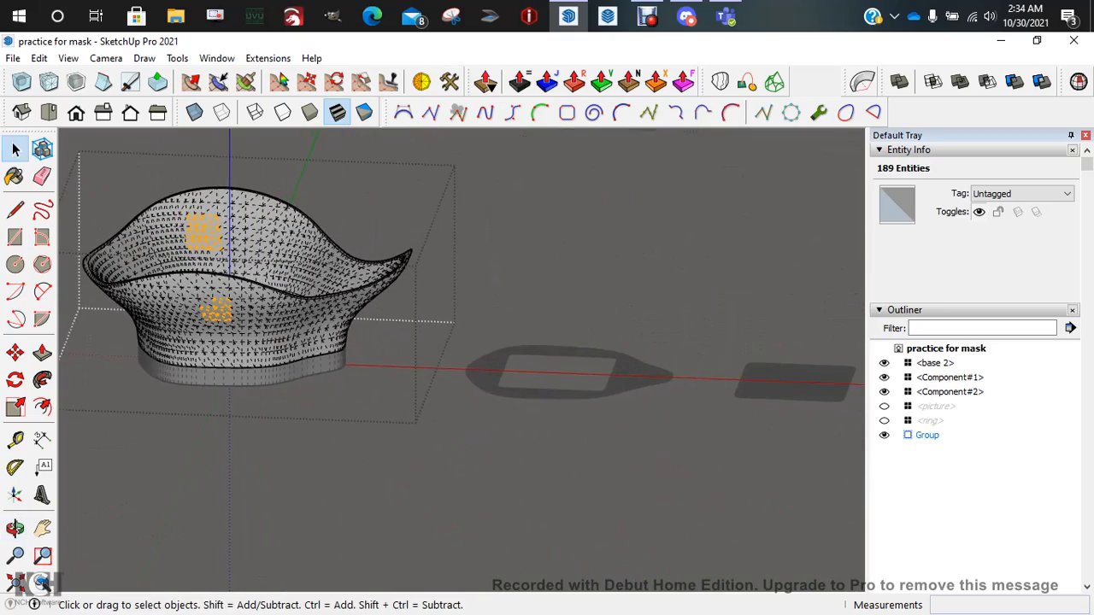
scroll(287, 338, "down", 3)
middle_click_drag(286, 337, 299, 256)
middle_click_drag(184, 265, 214, 278)
scroll(215, 277, "up", 6)
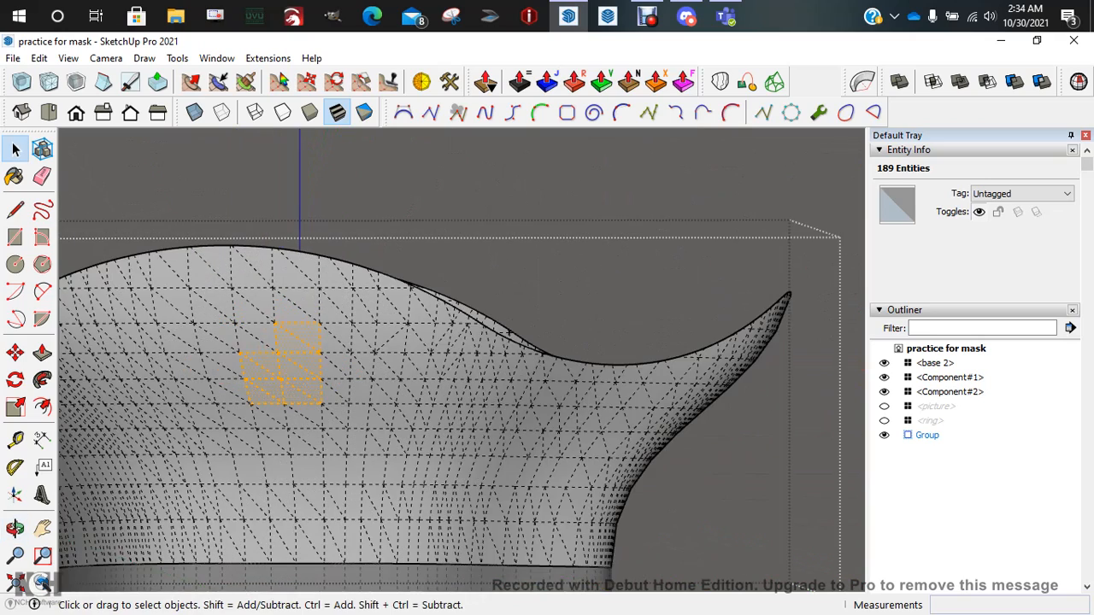
scroll(225, 261, "down", 3)
left_click(39, 58)
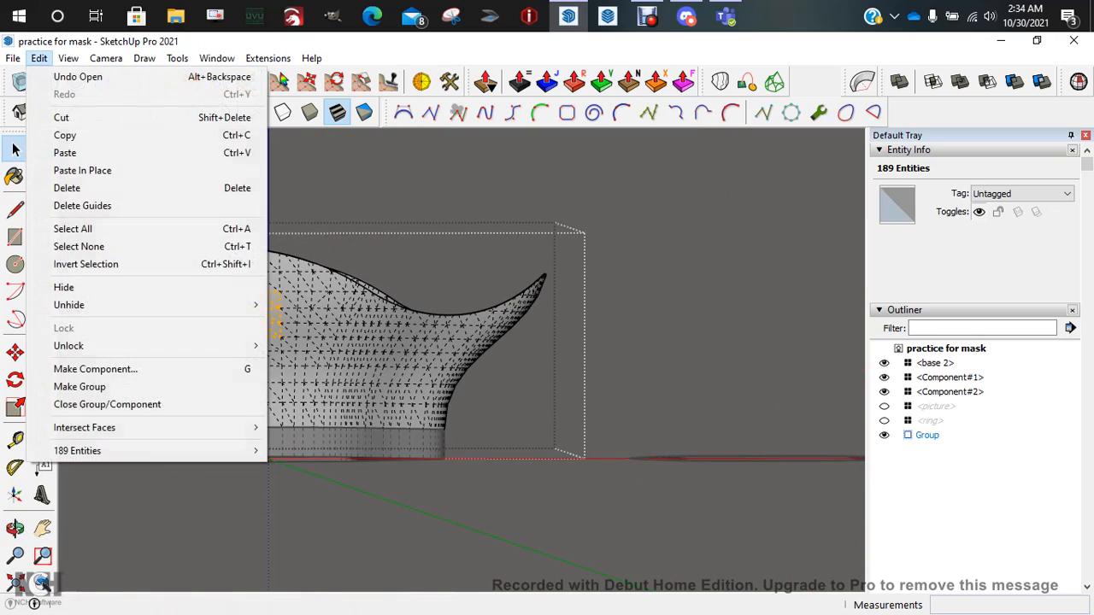
mouse_move(69, 59)
left_click(118, 117)
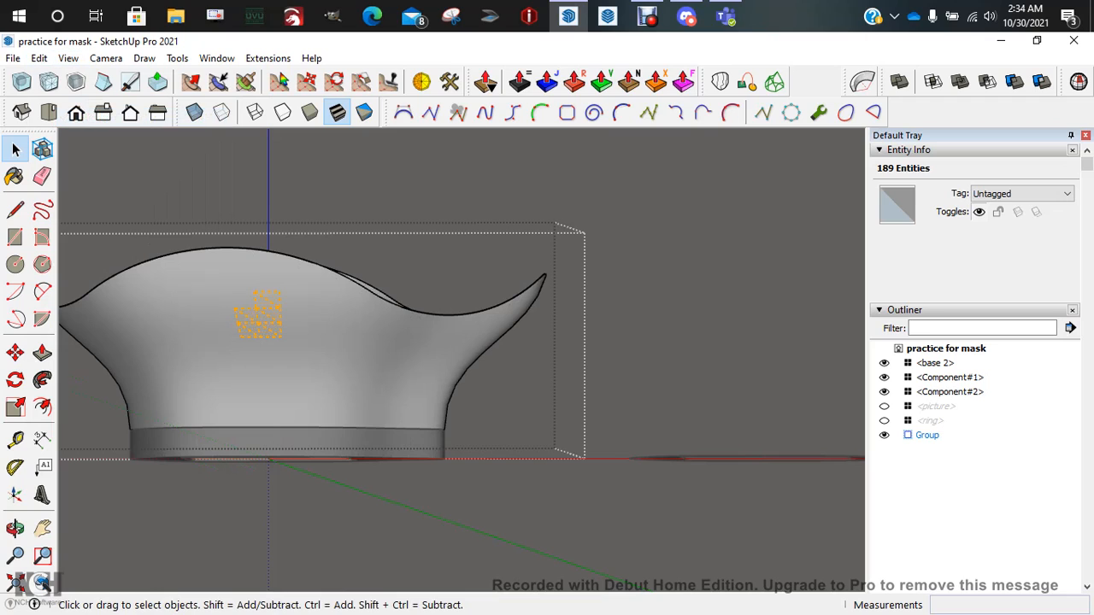
left_click(81, 256)
scroll(81, 256, "down", 2)
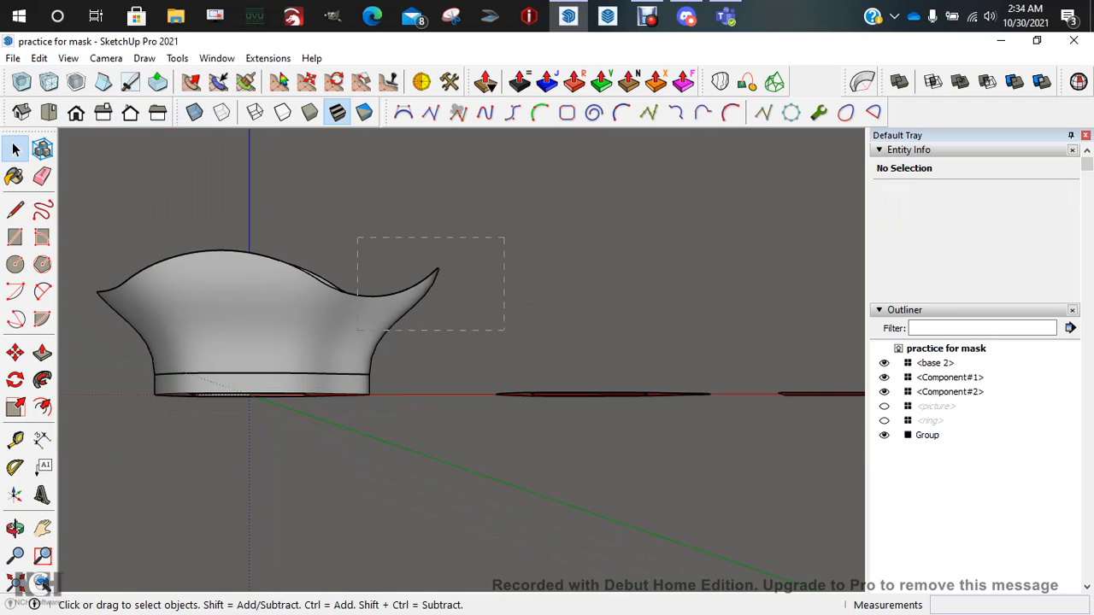
Open the bowl group for editing and window-select every edge of its wavy rim
left_click_drag(358, 330, 356, 331)
double_click(356, 331)
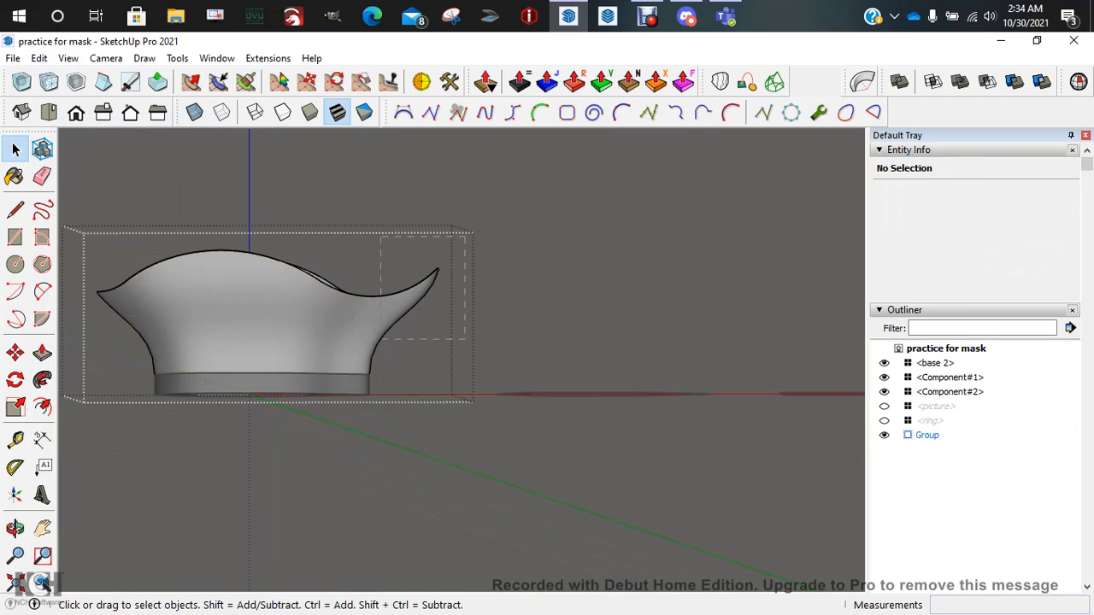
left_click_drag(465, 236, 379, 340)
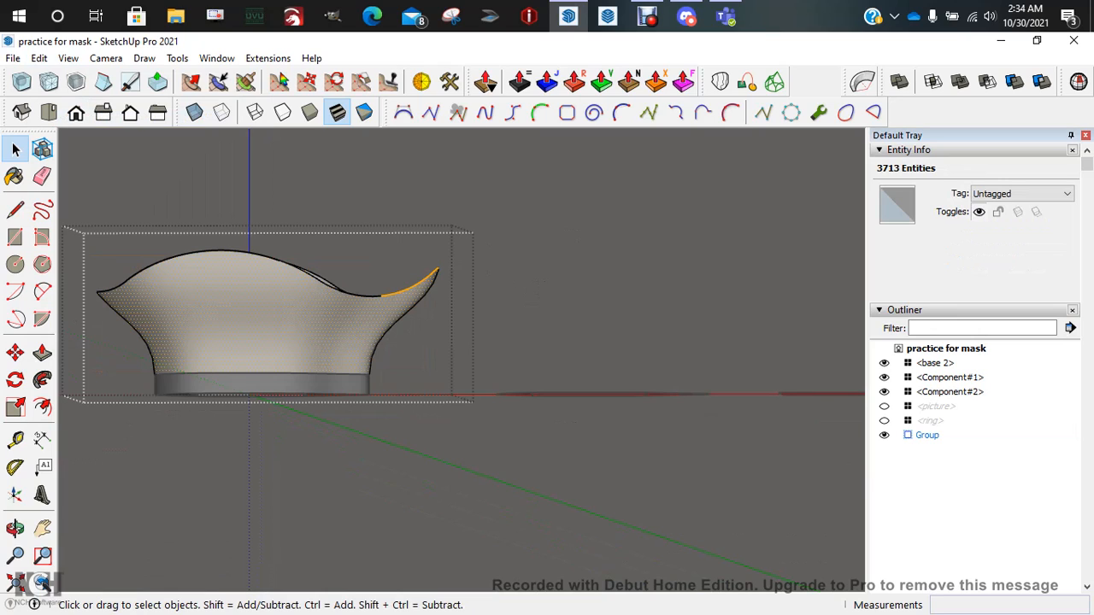
left_click_drag(93, 243, 337, 294)
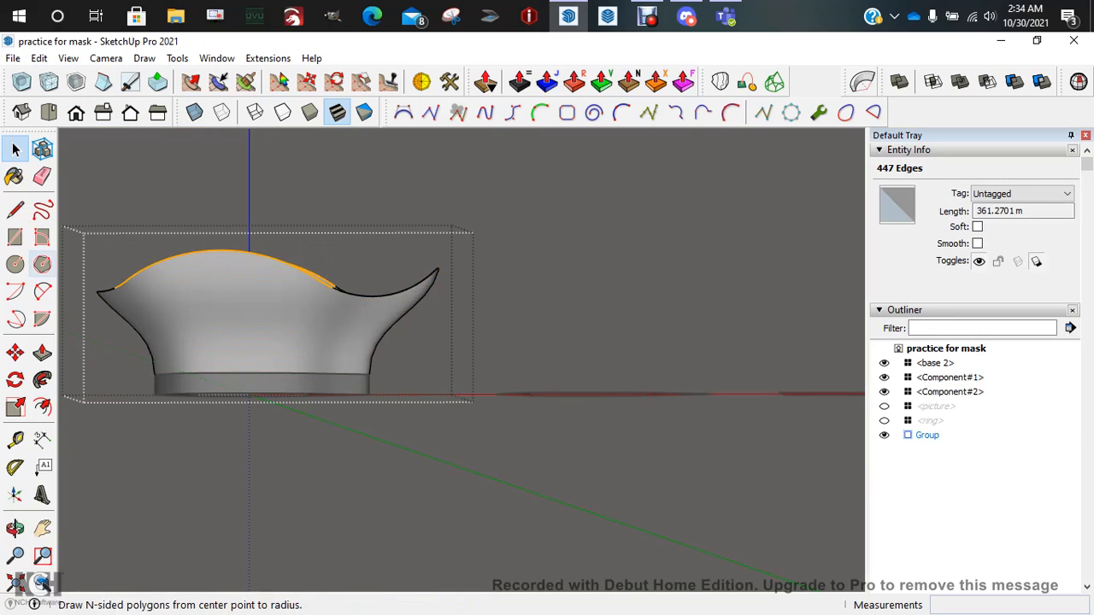
left_click_drag(75, 226, 493, 324)
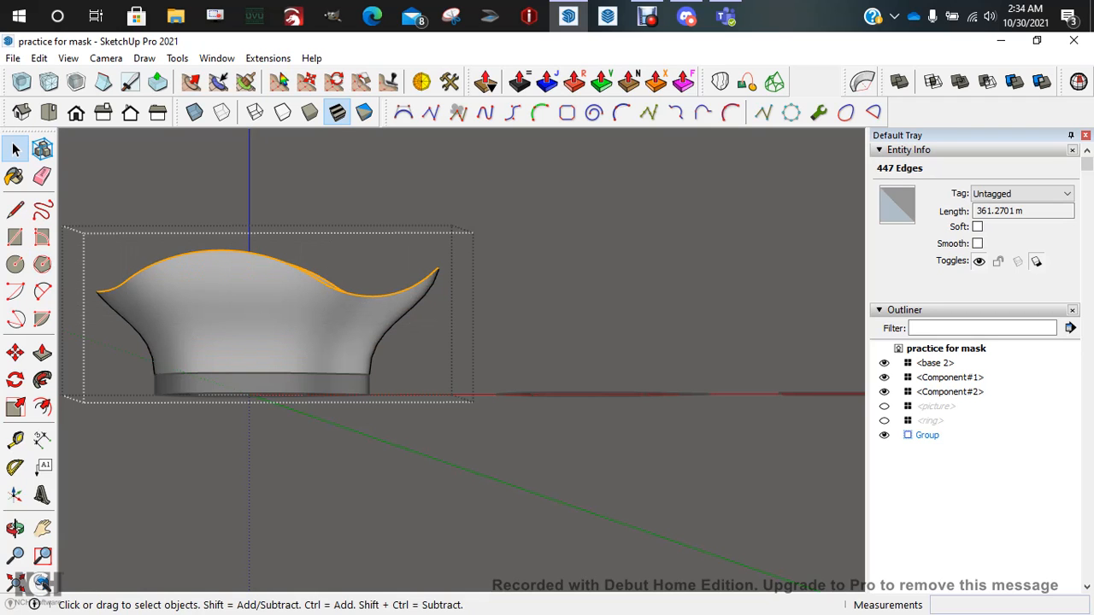
middle_click_drag(487, 319, 595, 350)
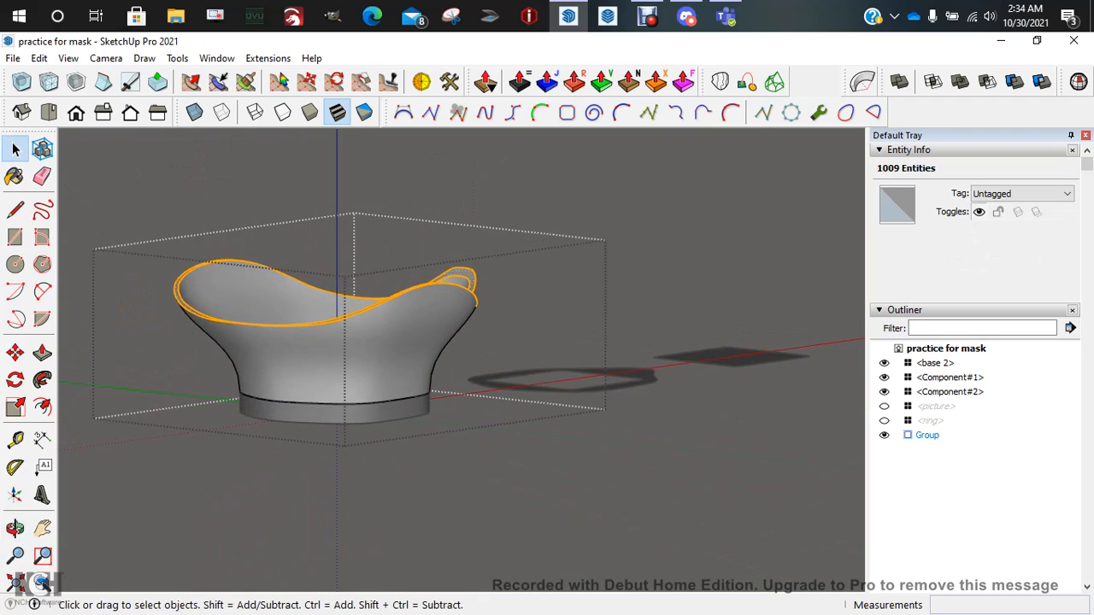
middle_click_drag(479, 342, 549, 361)
Exit the bowl group with nothing selected and frame it beside the flat ring outline
left_click(548, 342)
scroll(376, 329, "down", 3)
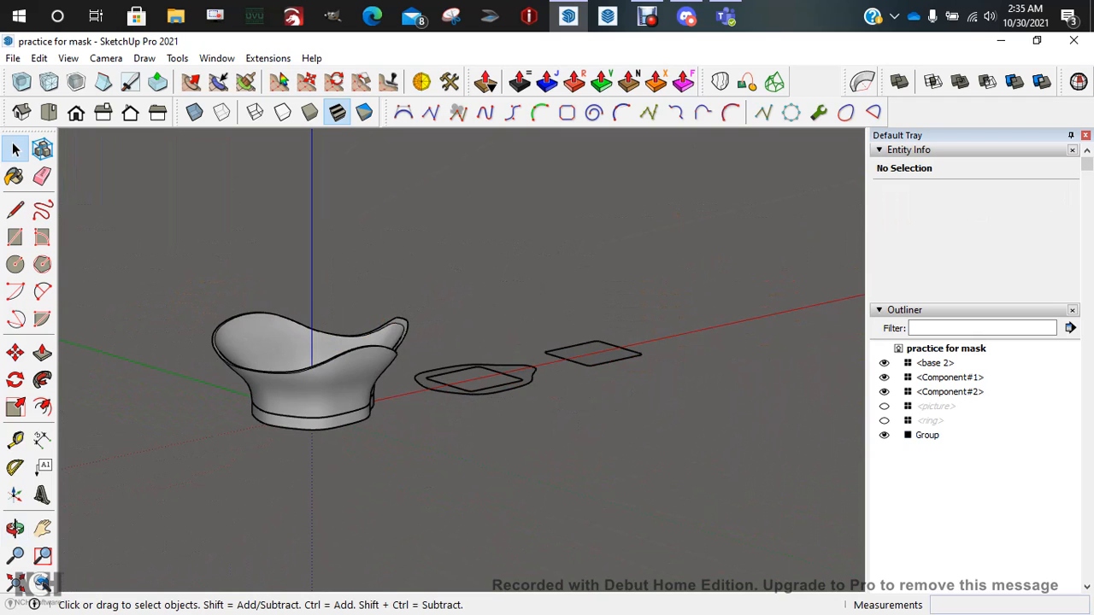
middle_click_drag(368, 377, 363, 414)
scroll(368, 381, "up", 3)
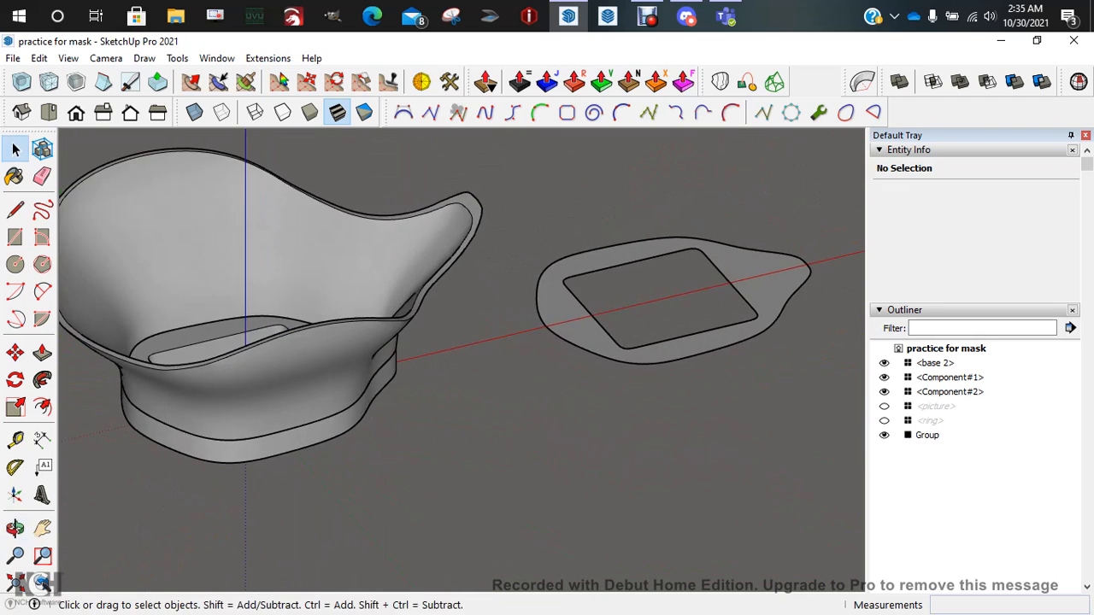
scroll(324, 295, "down", 2)
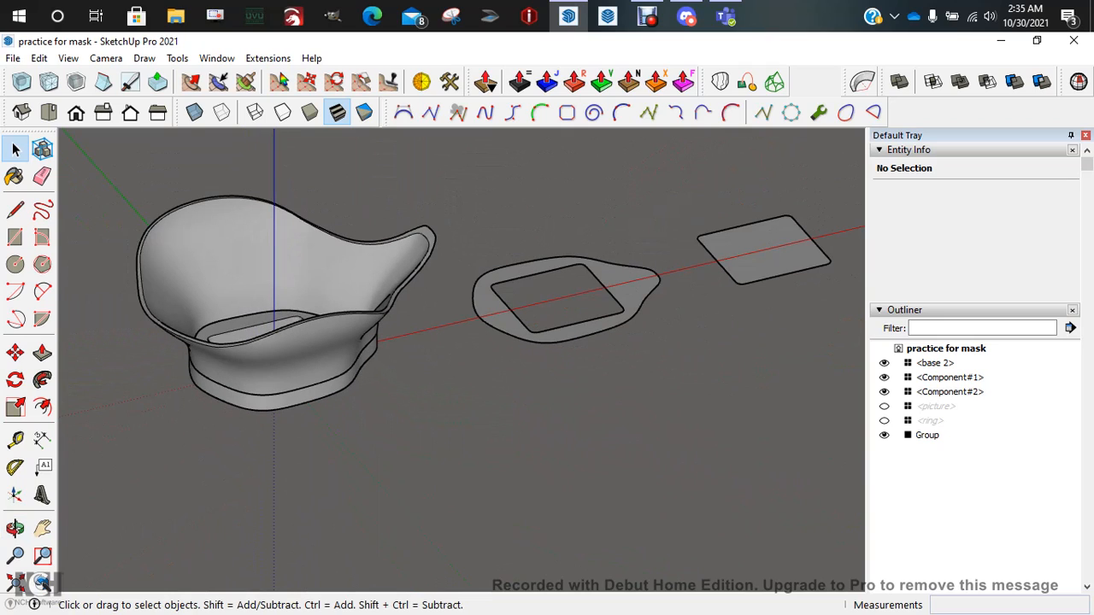